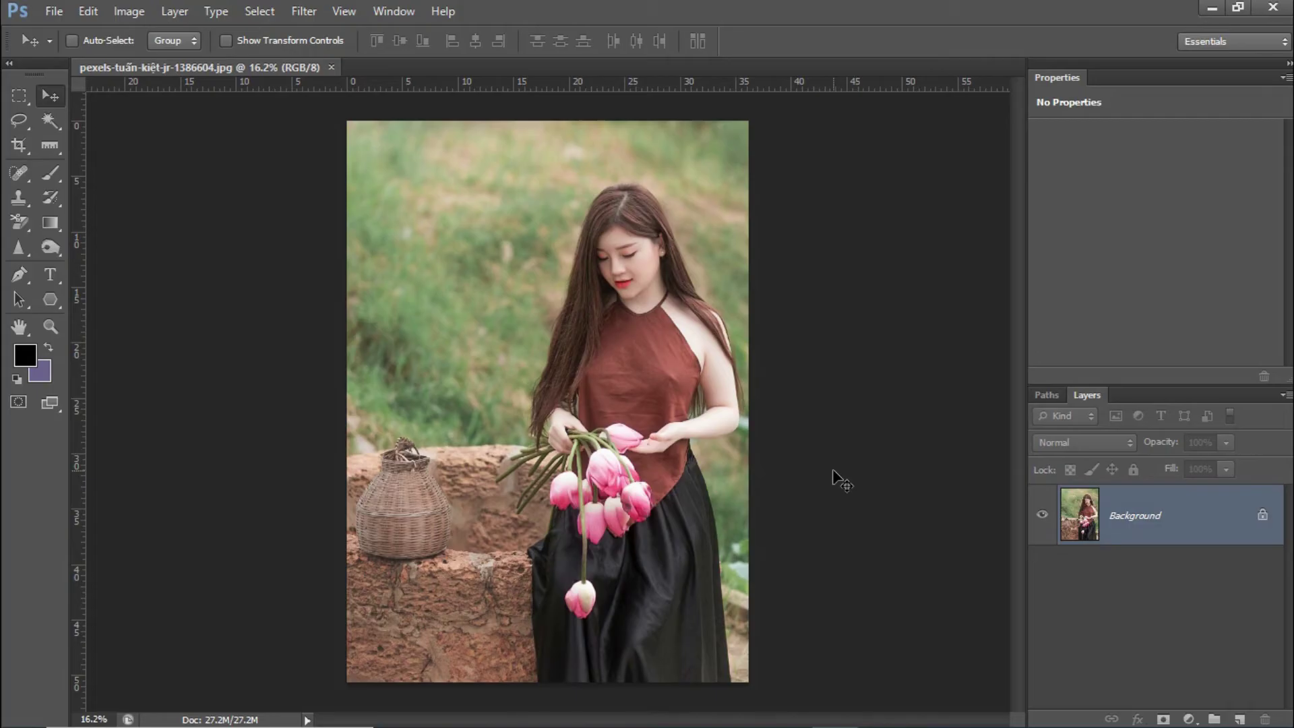
Draw a rectangular marquee around the woman's head and upper body
click(260, 12)
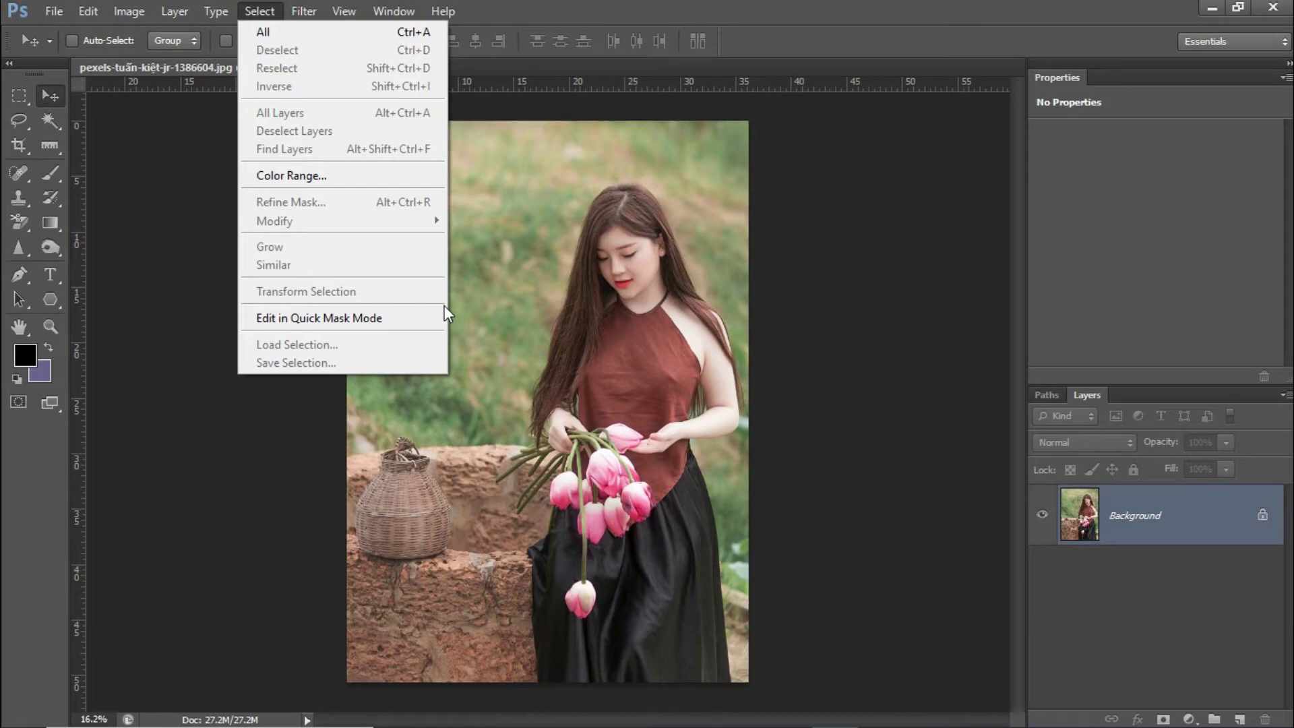
click(563, 264)
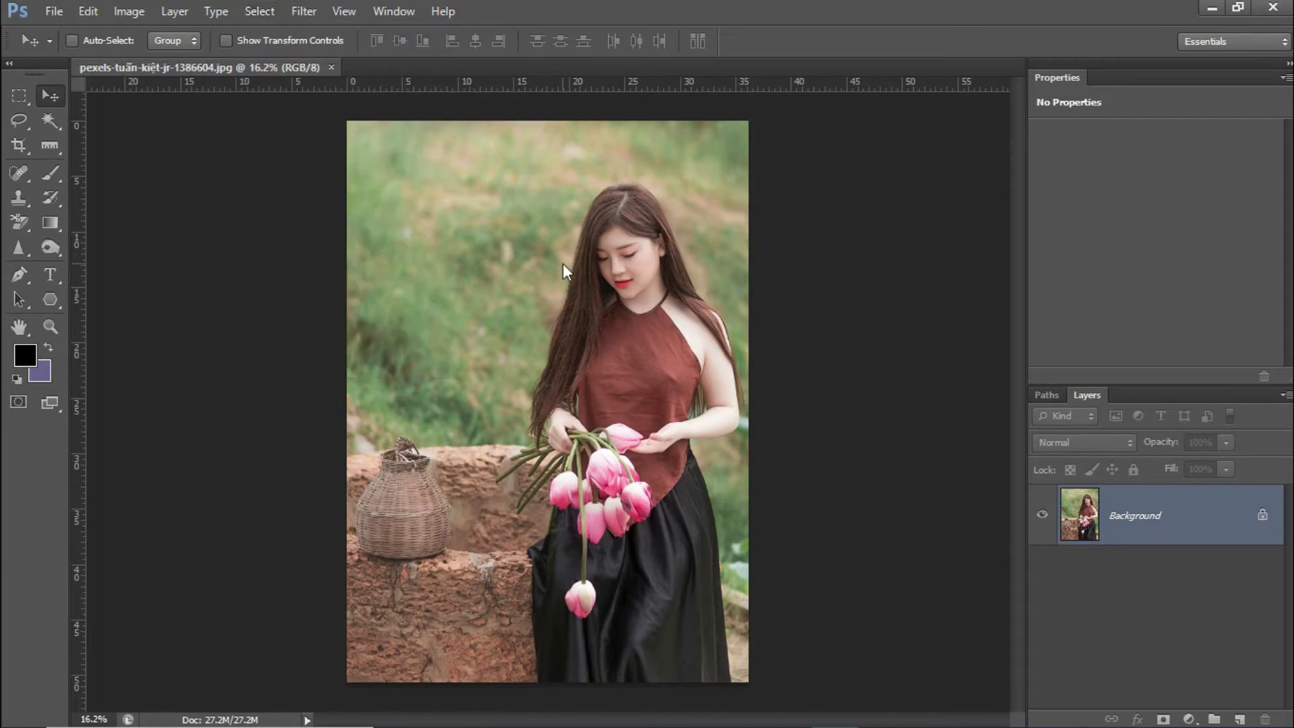
scroll(559, 273, up, 1)
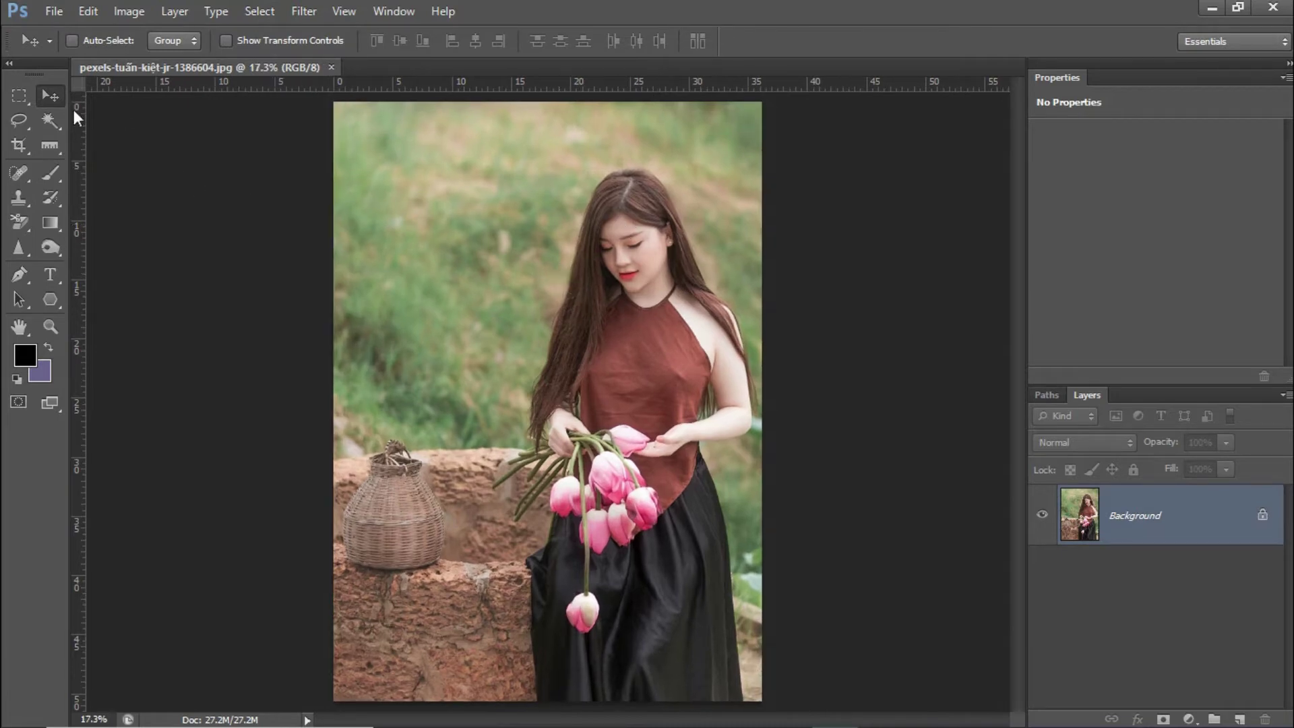
click(18, 102)
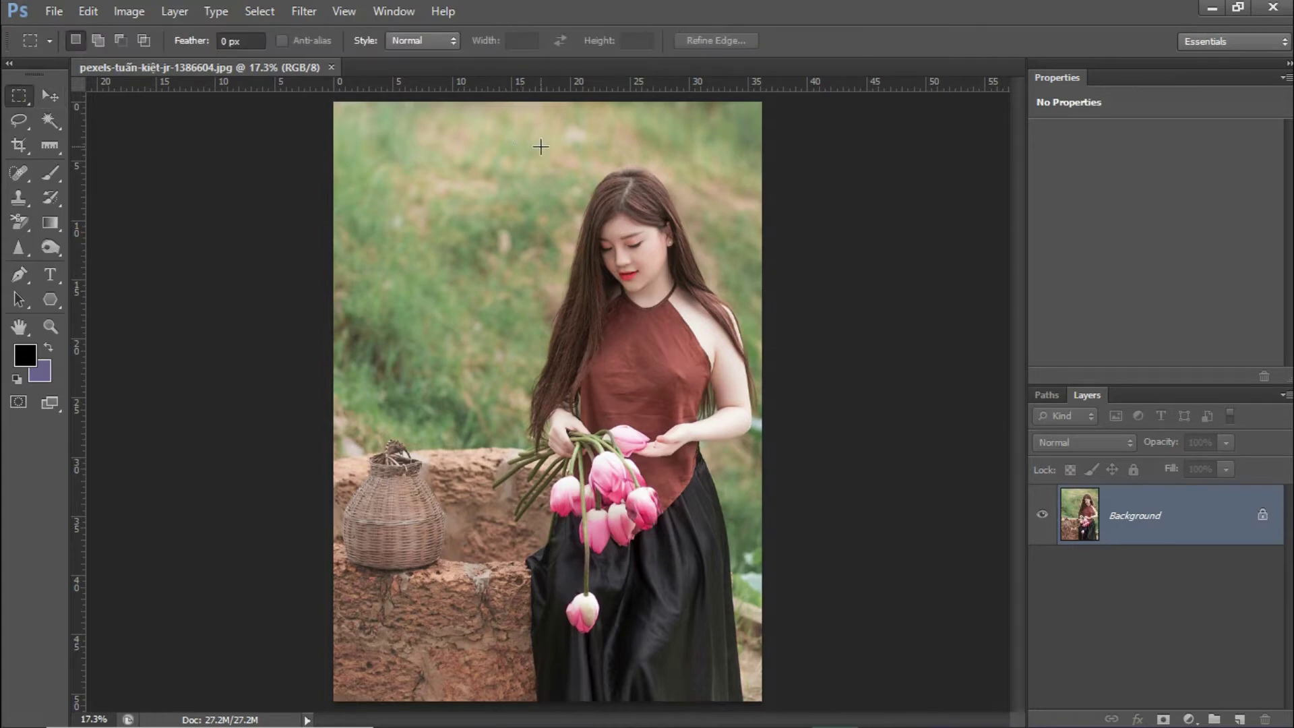
drag(529, 136, 748, 406)
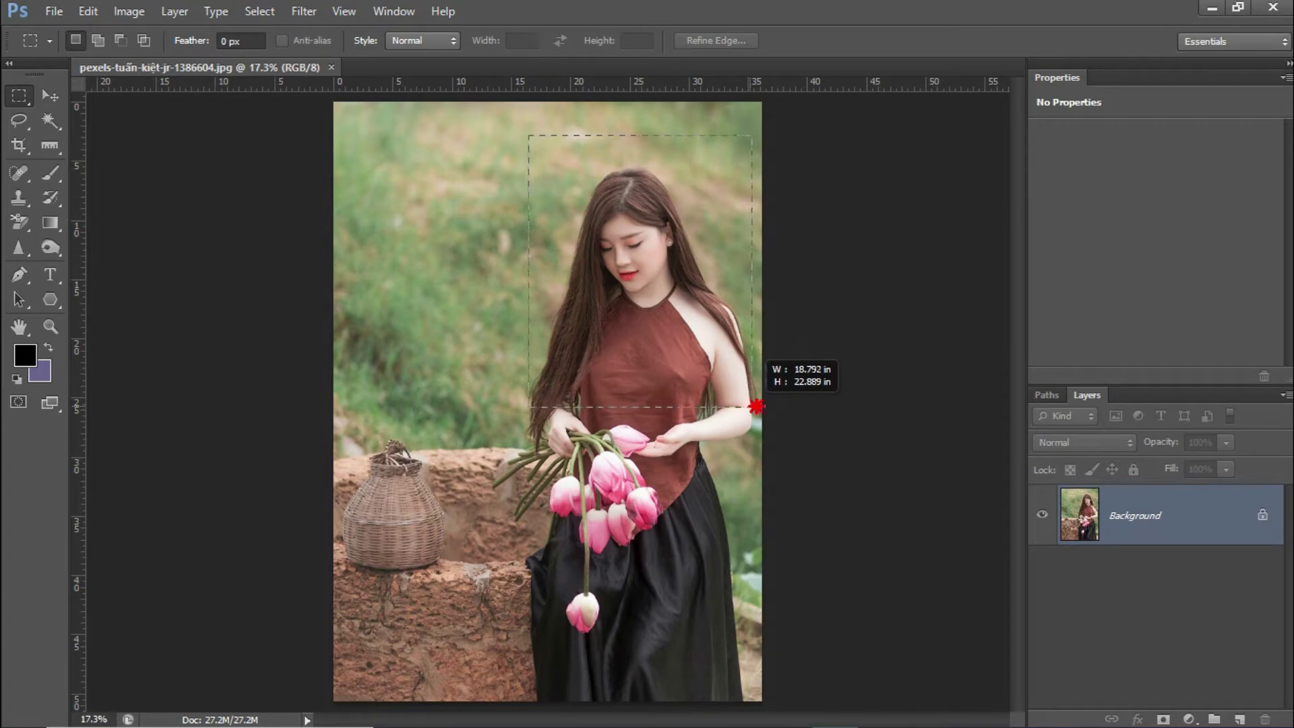
drag(748, 405, 755, 406)
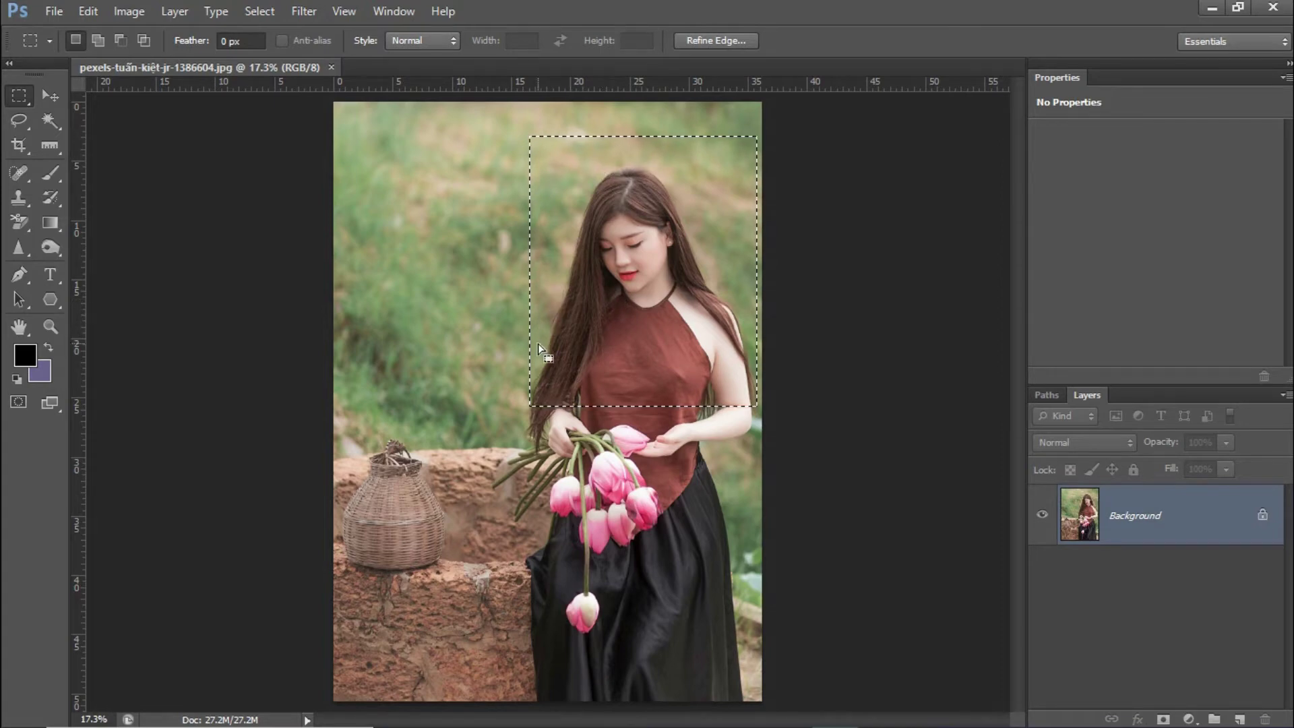
Transform the rectangular selection larger, down and left to reach her hands, and commit it
click(260, 12)
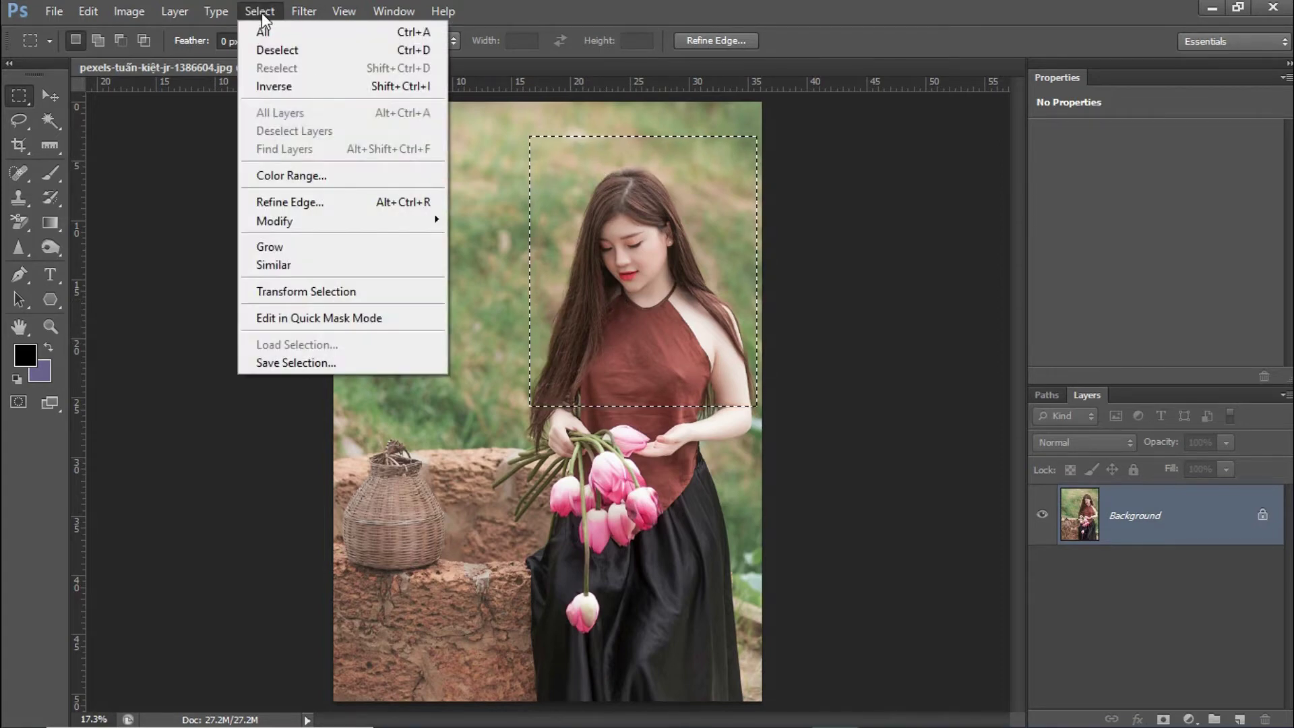
click(312, 294)
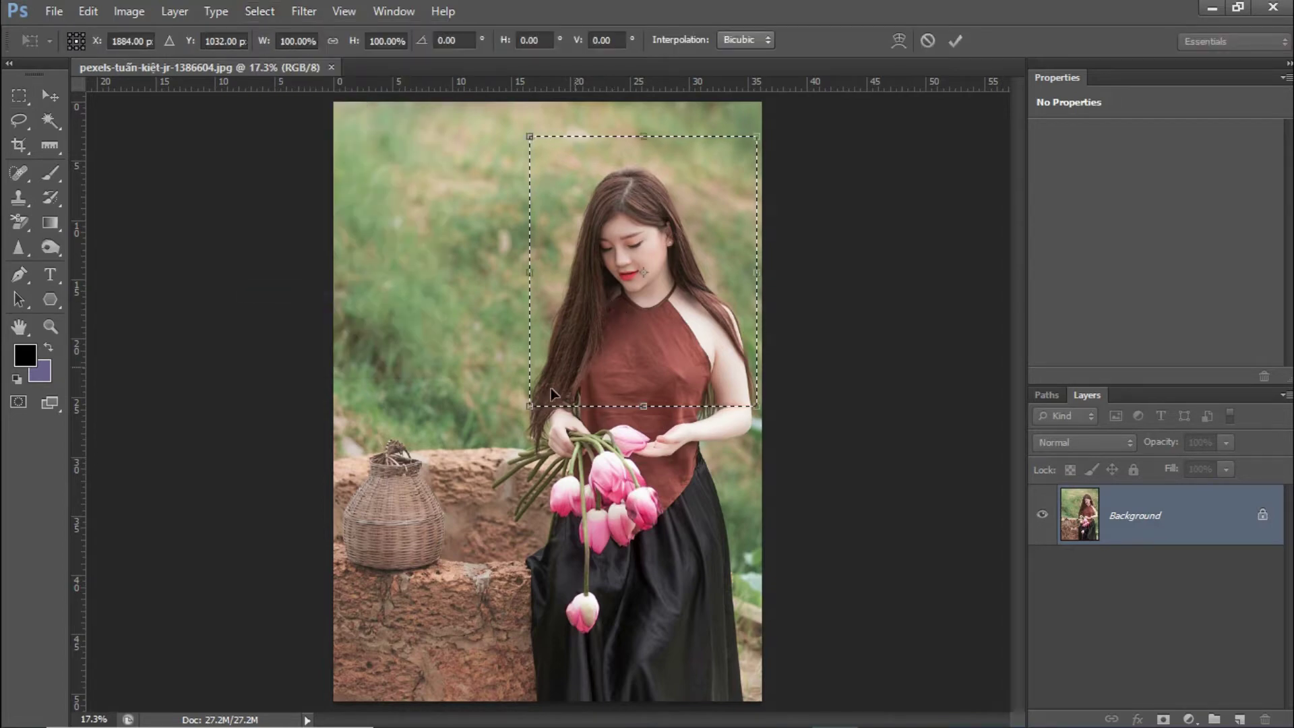
drag(529, 406, 510, 425)
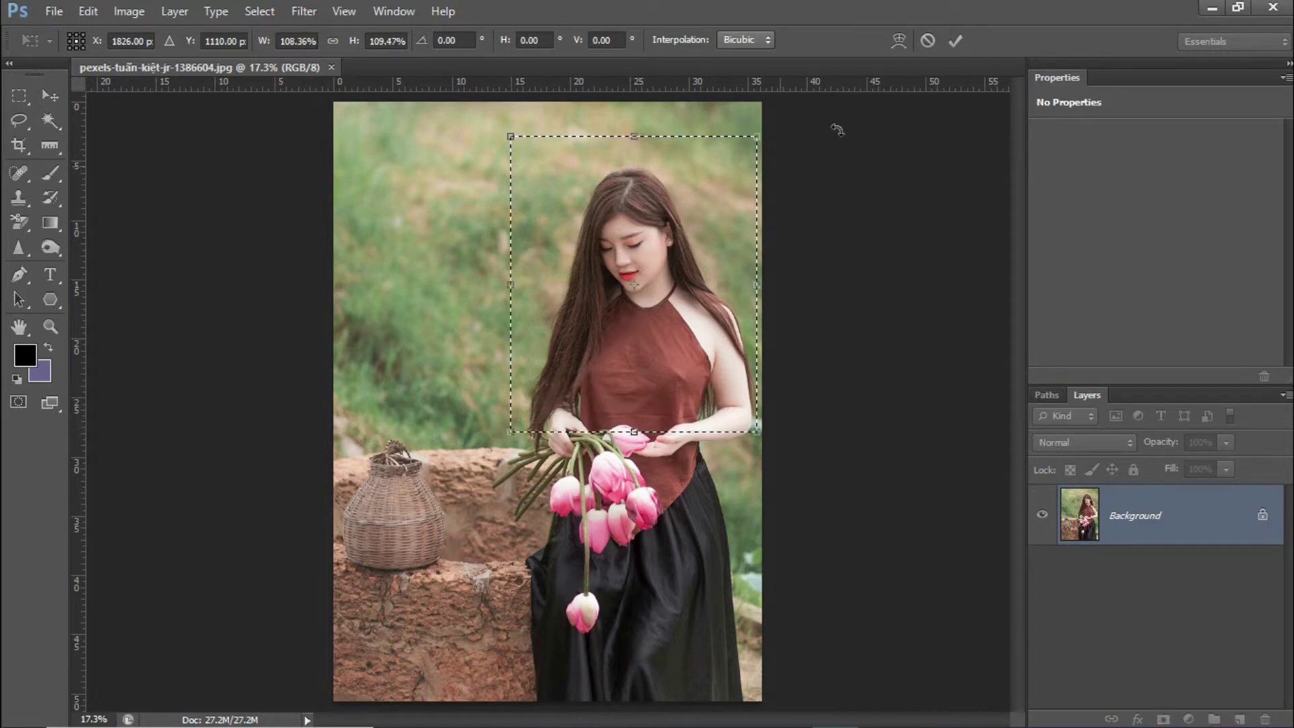
click(956, 41)
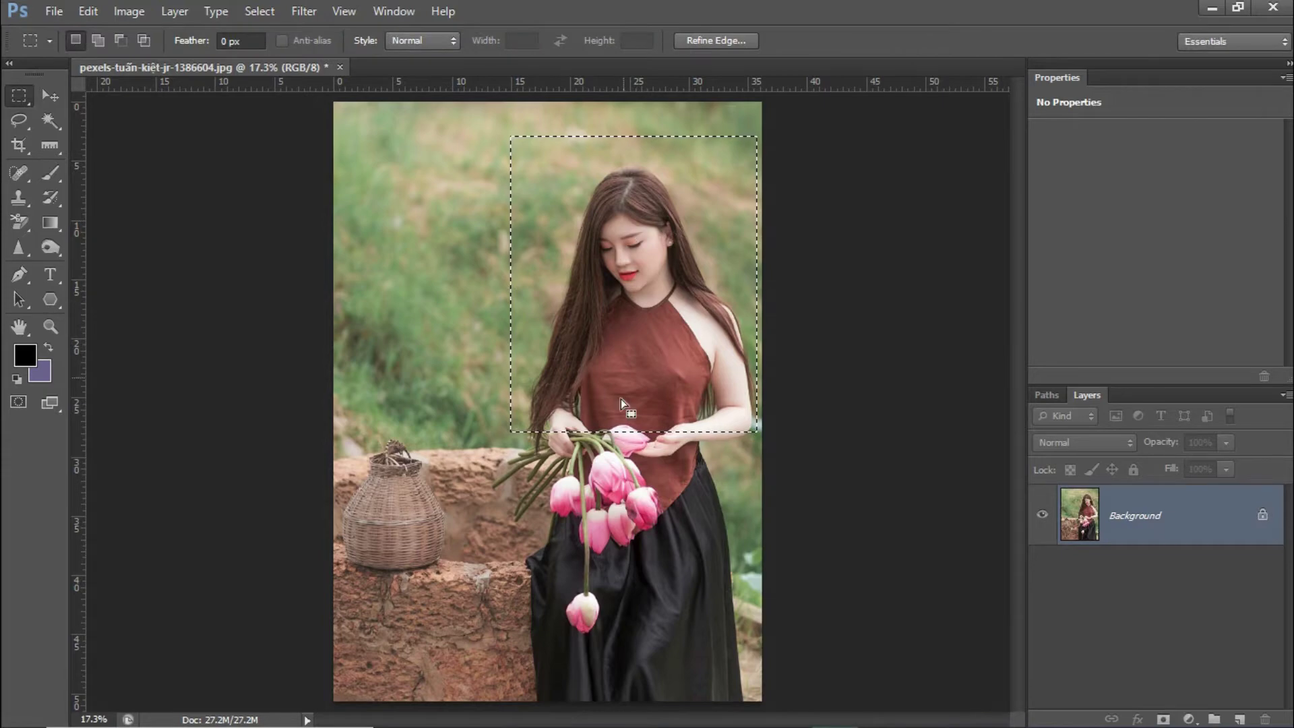
right_click(644, 285)
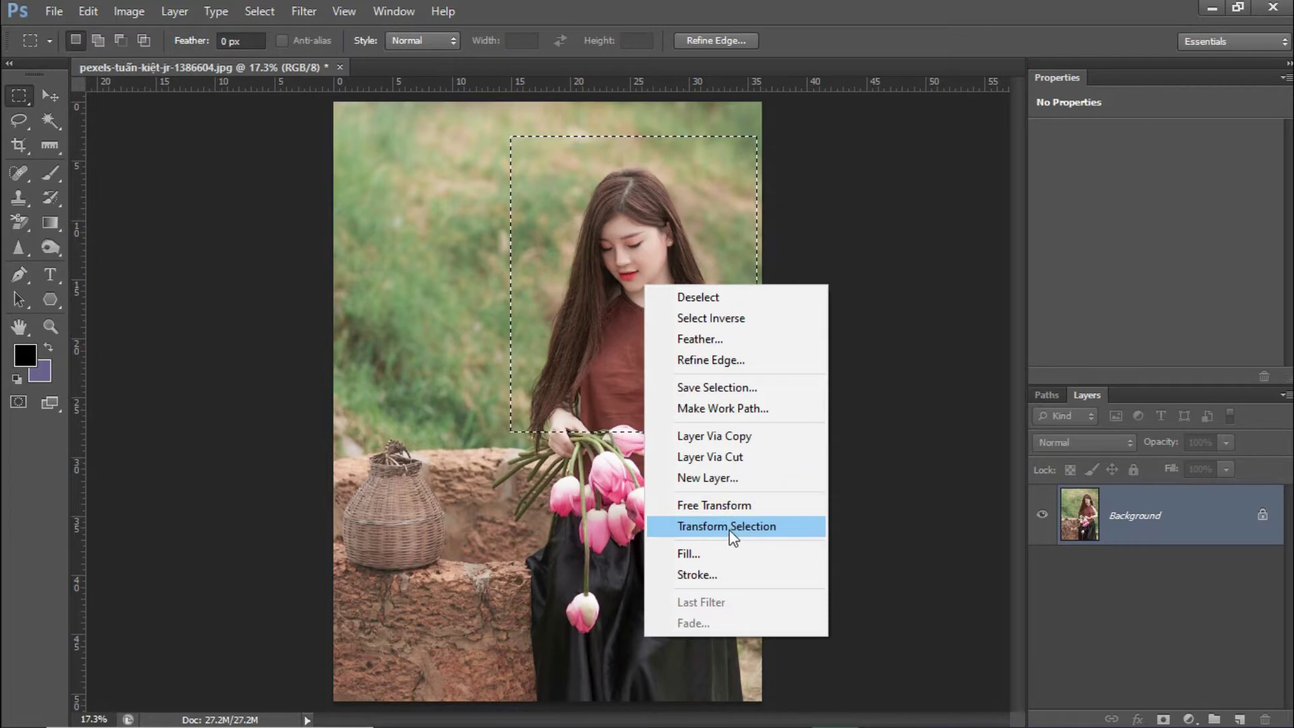
click(560, 168)
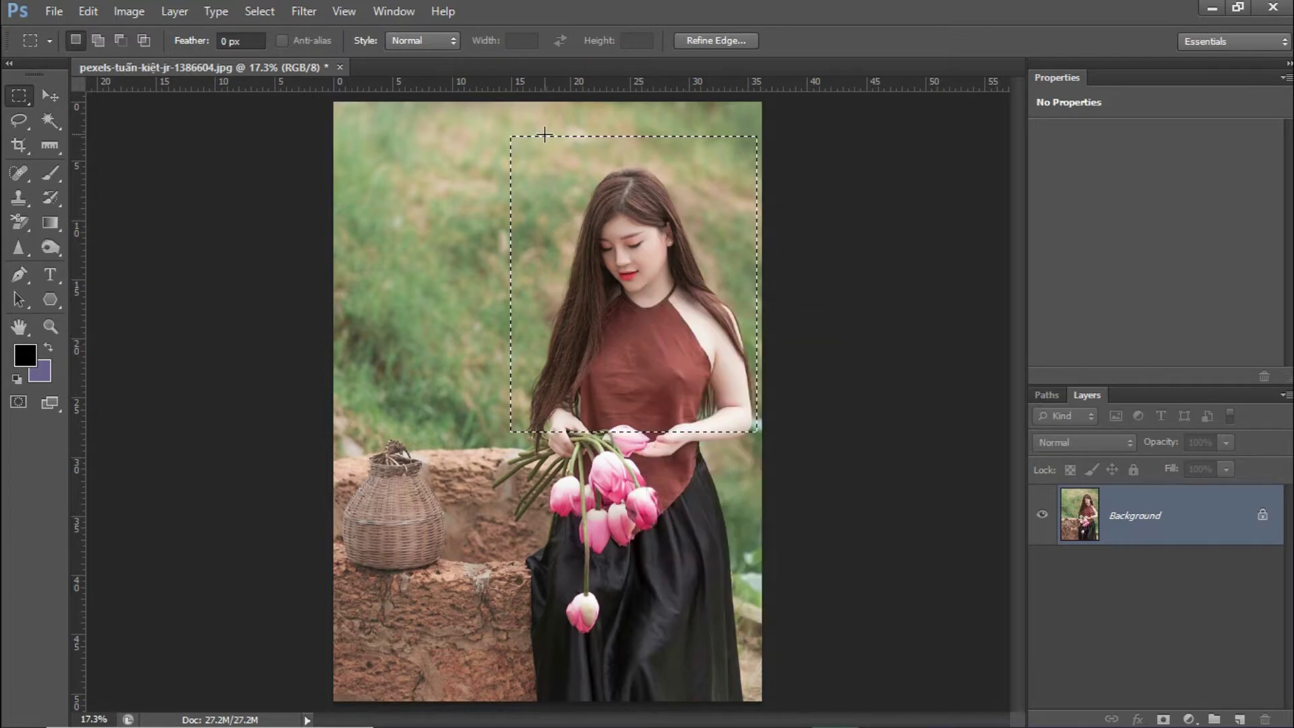
click(258, 11)
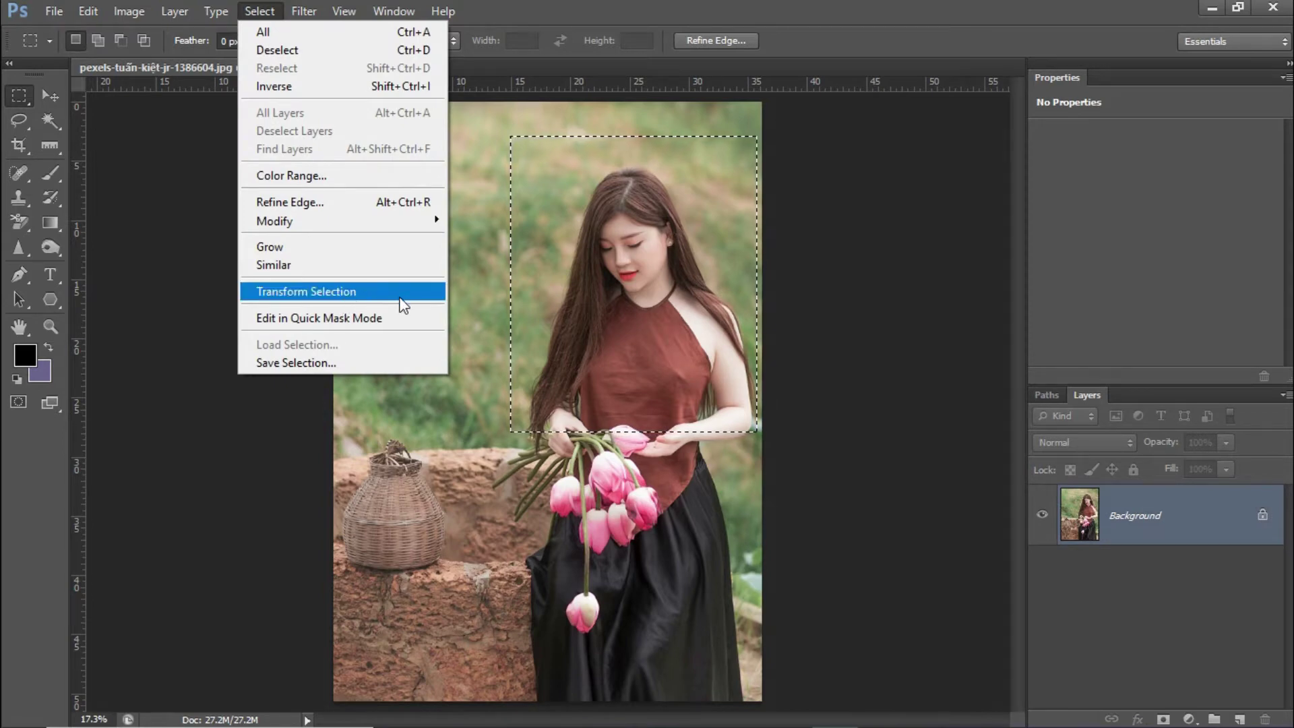
click(576, 254)
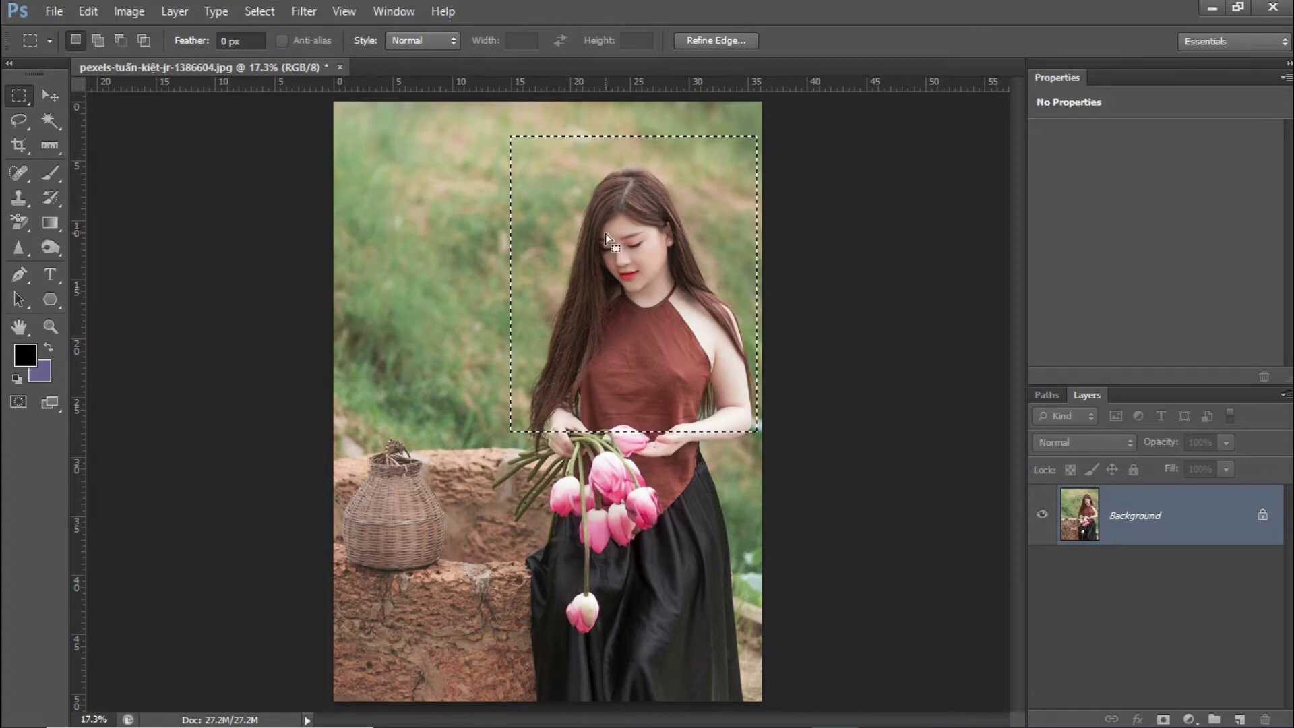
Drop the rectangle and lasso a freehand outline around the woman's face and chest
click(563, 200)
key(l)
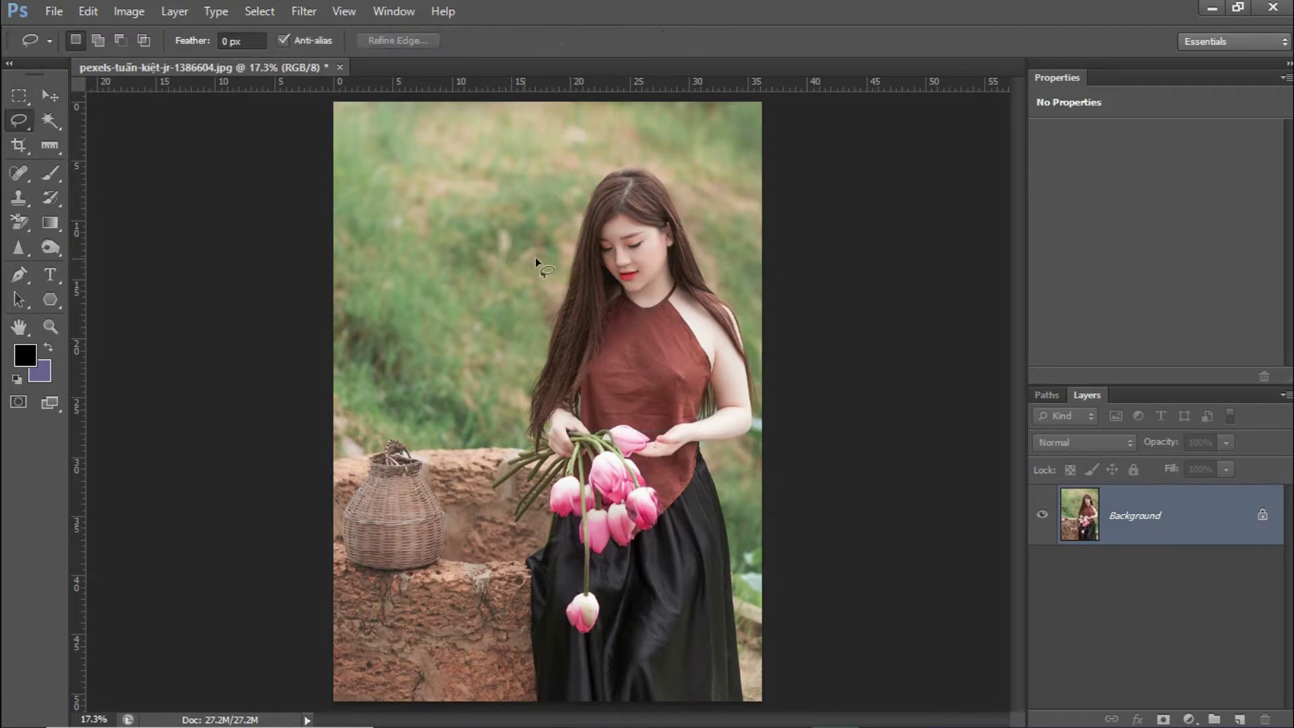
drag(572, 231, 573, 232)
Try scaling the lasso selection, cancel the resize, and deselect everything with Ctrl+D
click(257, 14)
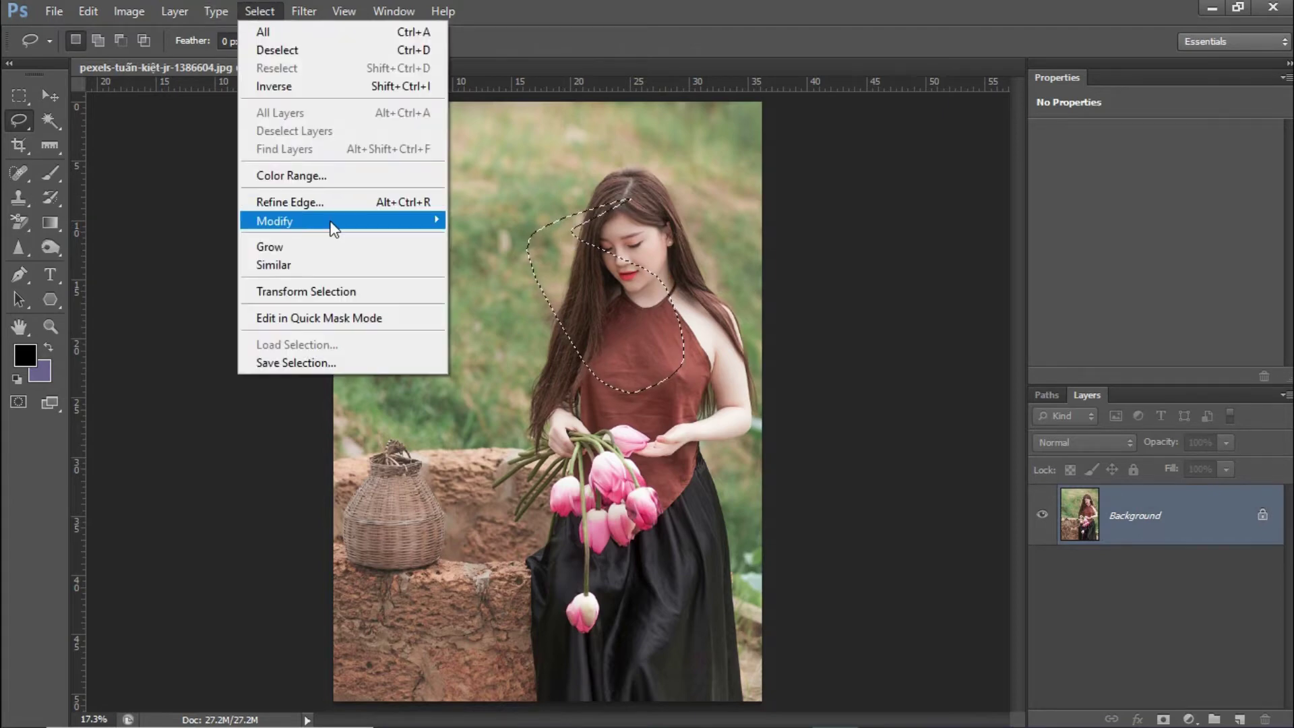
click(308, 292)
drag(686, 200, 727, 168)
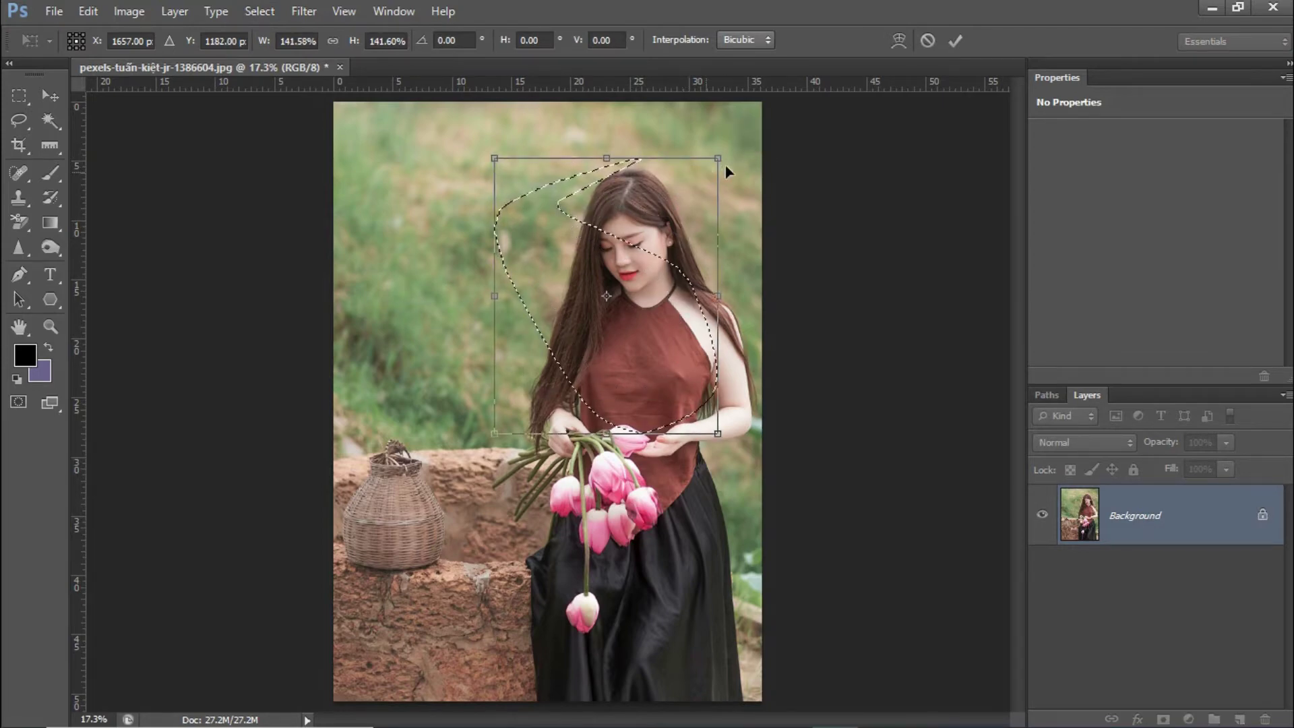
click(928, 41)
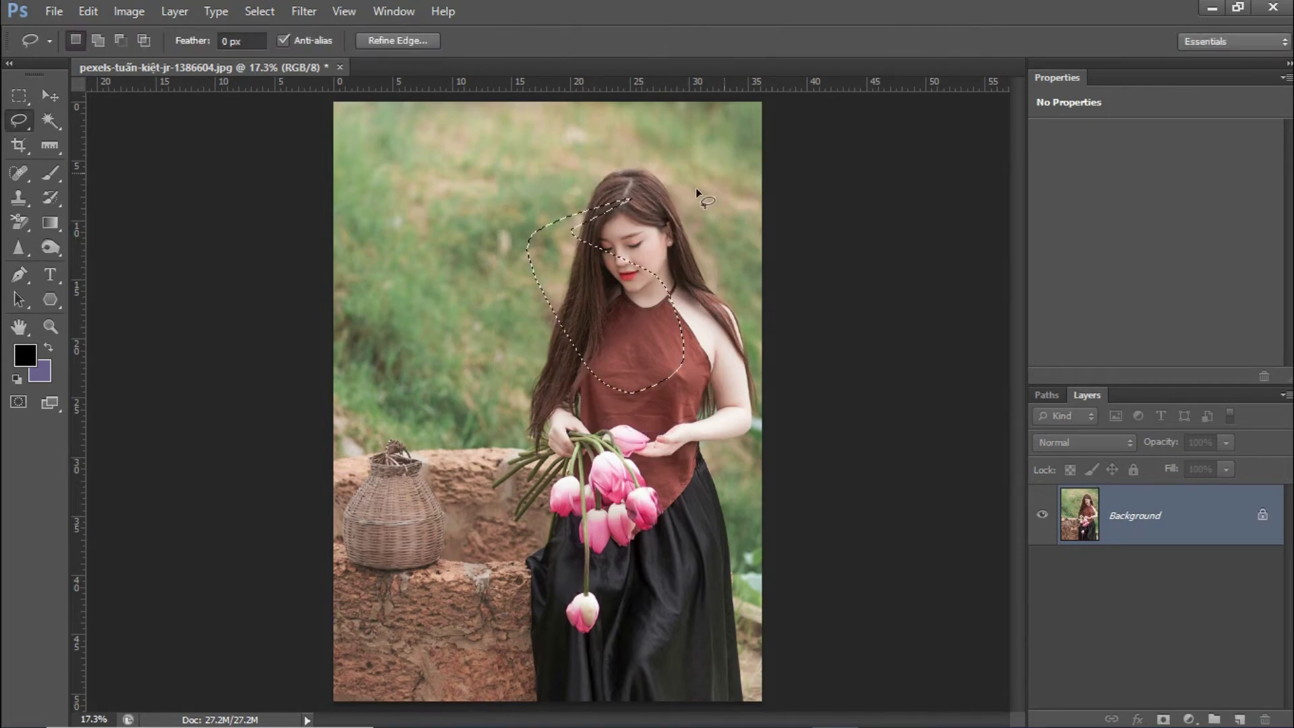
key(ctrl+d)
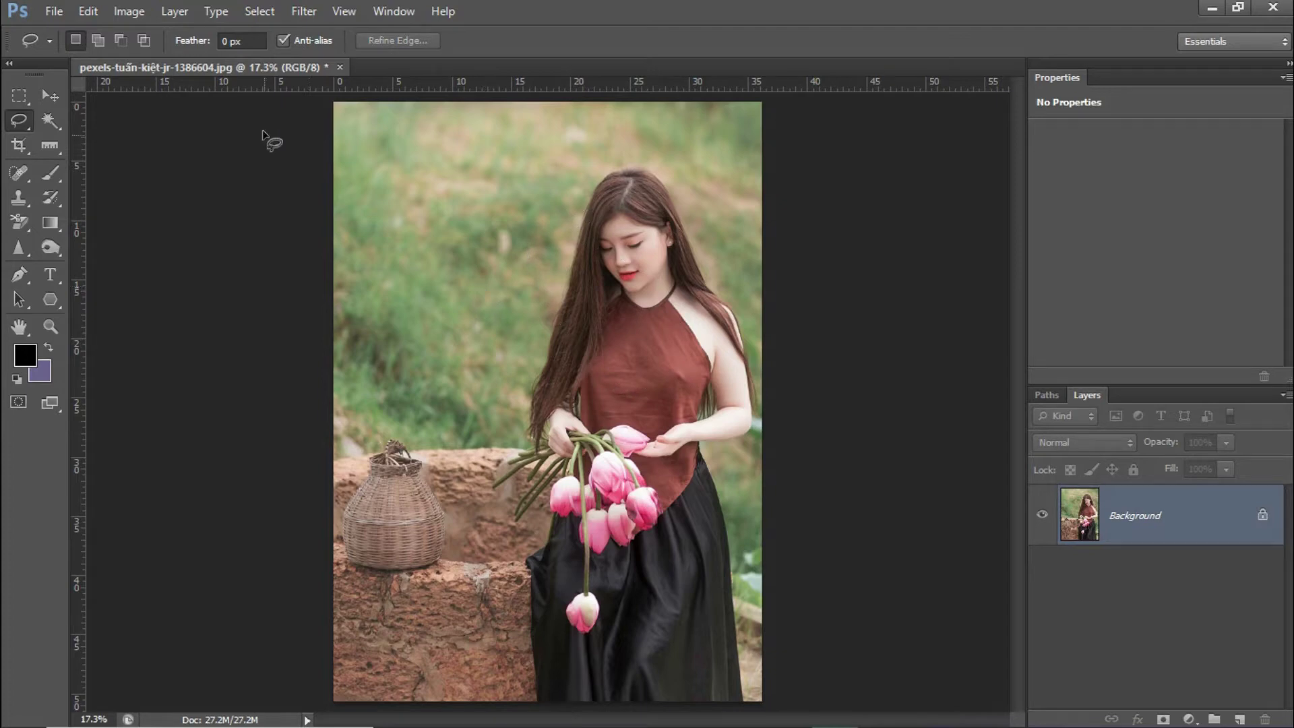
click(259, 12)
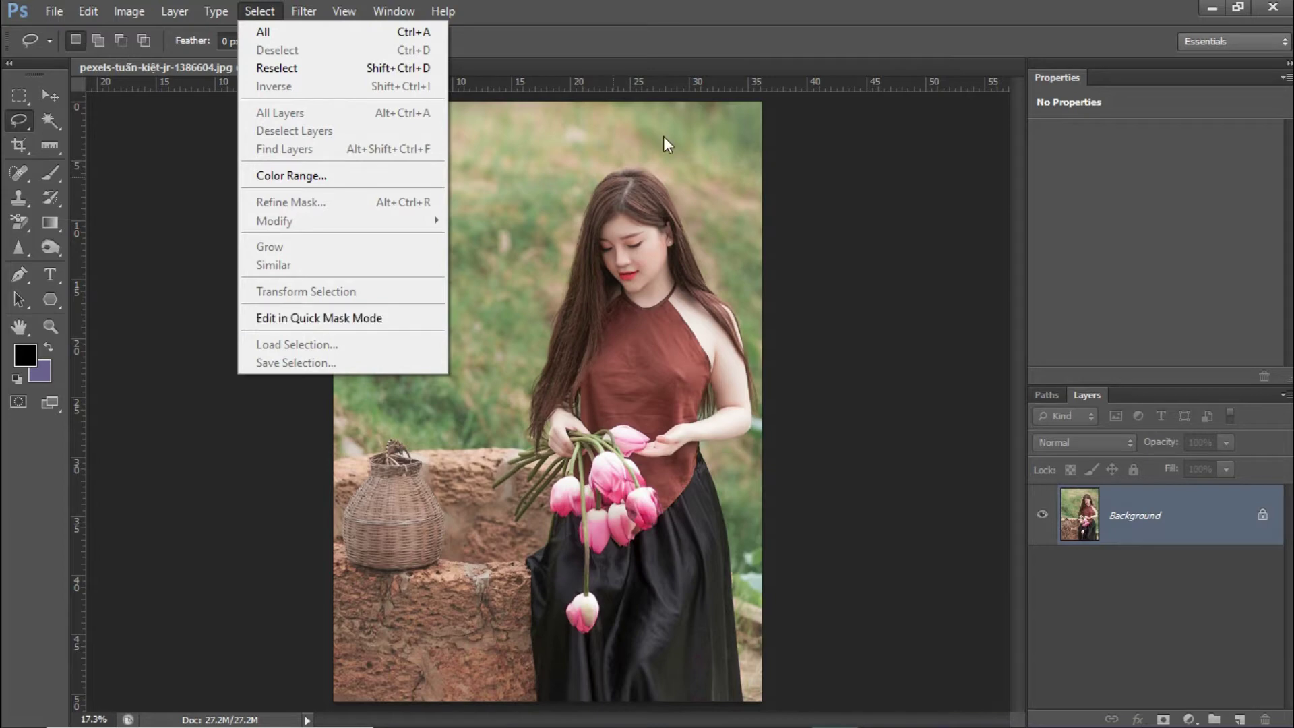
click(698, 50)
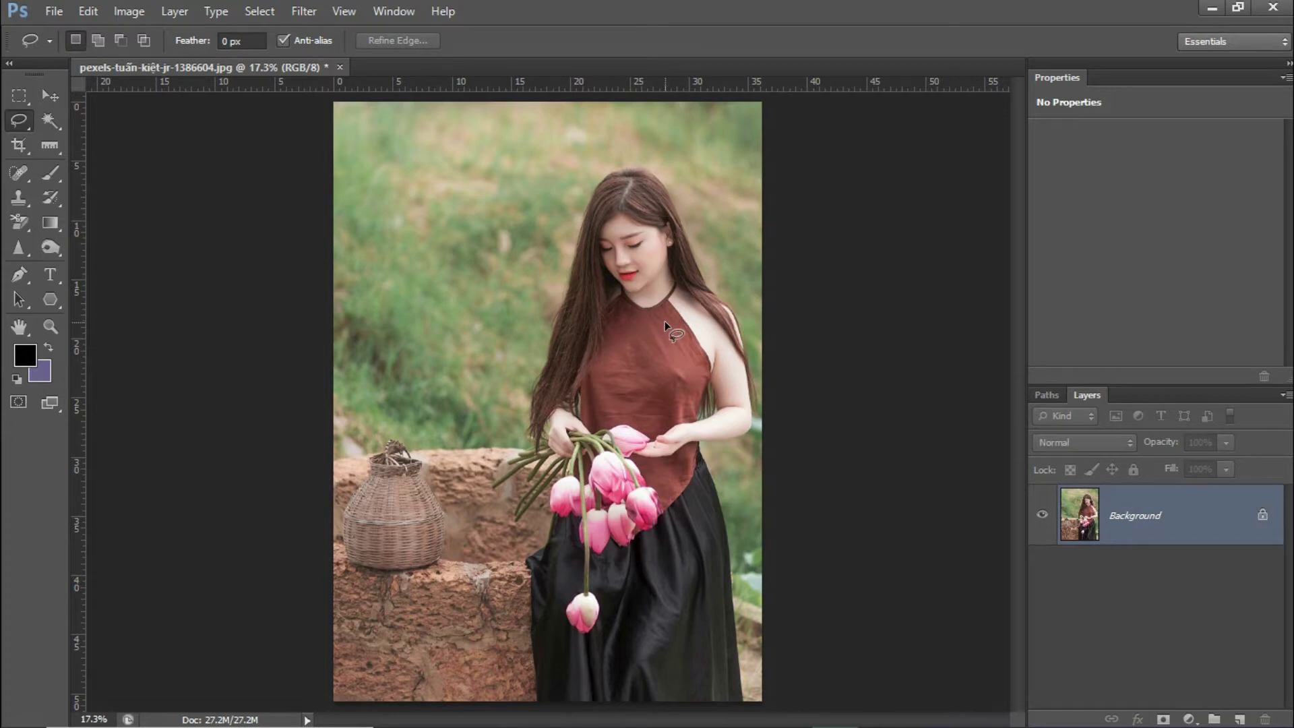
click(261, 12)
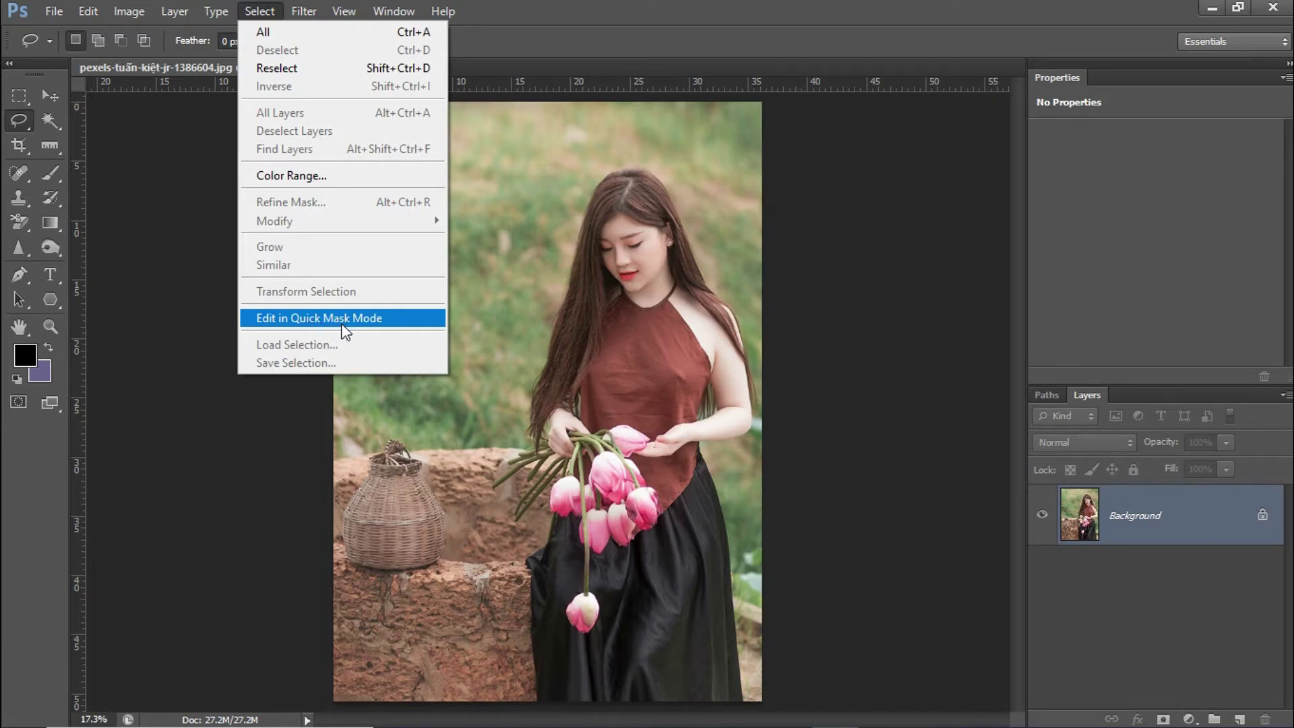
click(628, 257)
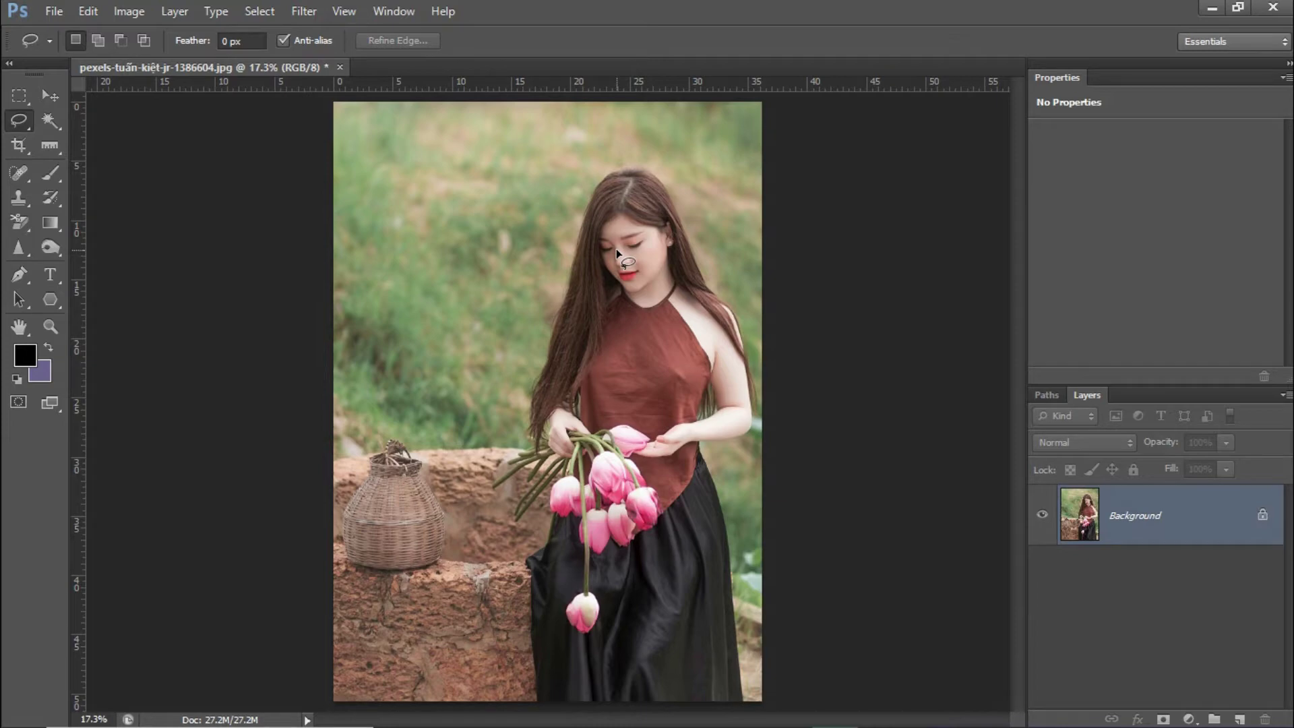
click(58, 121)
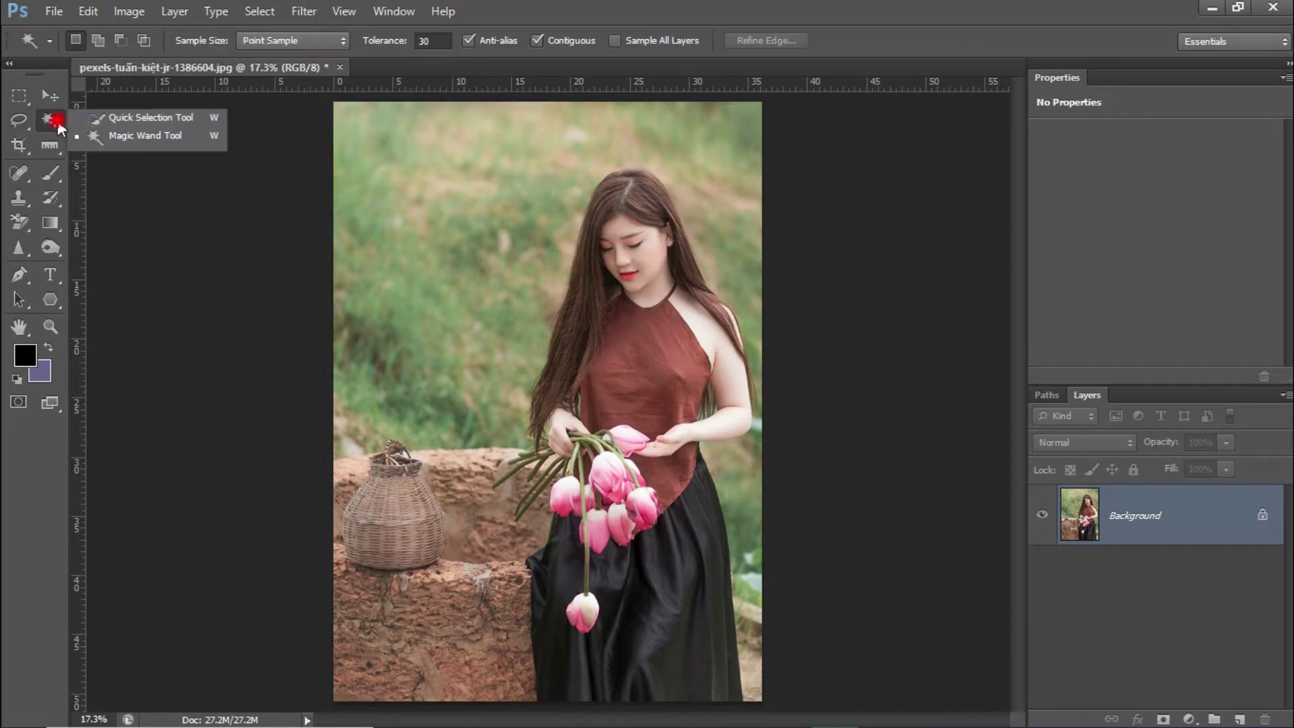
Quick Selection at 233 px brushed over the woman's head, hair, top and black skirt
click(108, 118)
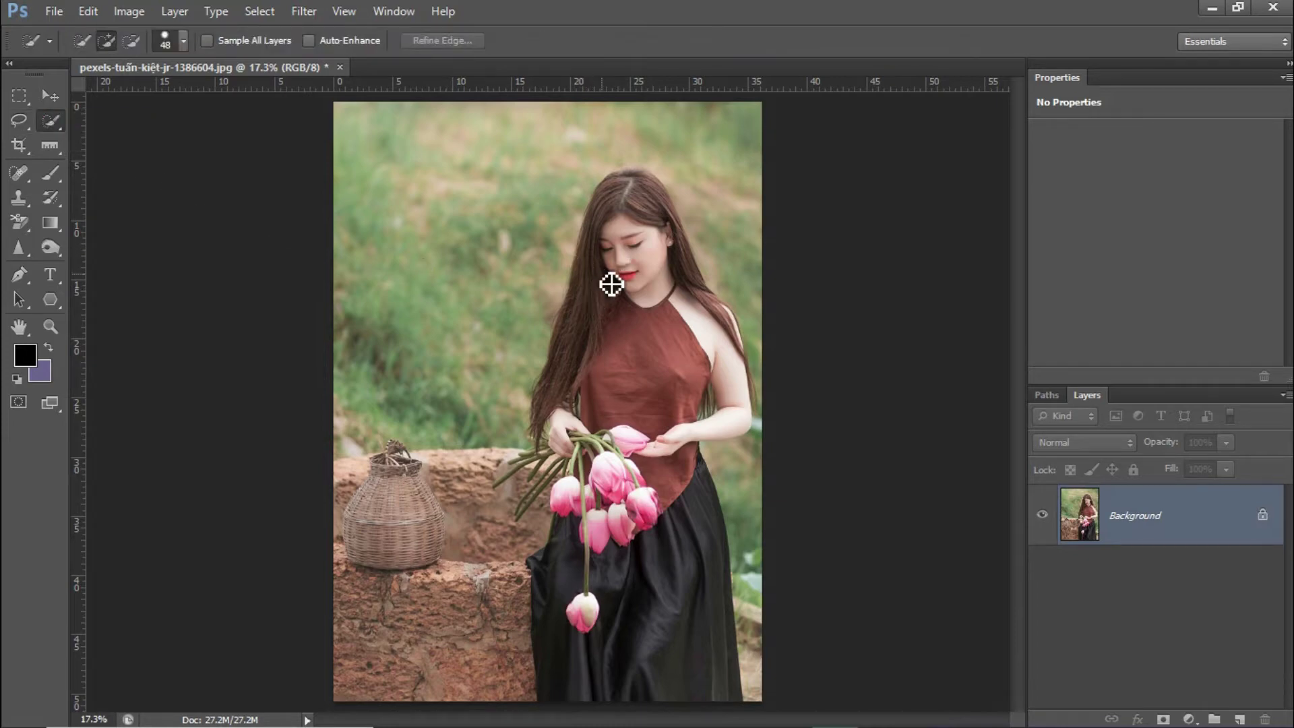
drag(600, 274, 617, 269)
drag(627, 190, 630, 203)
mouse_move(612, 252)
mouse_down()
mouse_move(571, 405)
mouse_move(614, 409)
mouse_move(696, 306)
mouse_move(713, 390)
mouse_move(670, 557)
mouse_up()
mouse_move(605, 669)
mouse_down()
mouse_move(574, 539)
mouse_move(597, 457)
mouse_move(621, 453)
mouse_up()
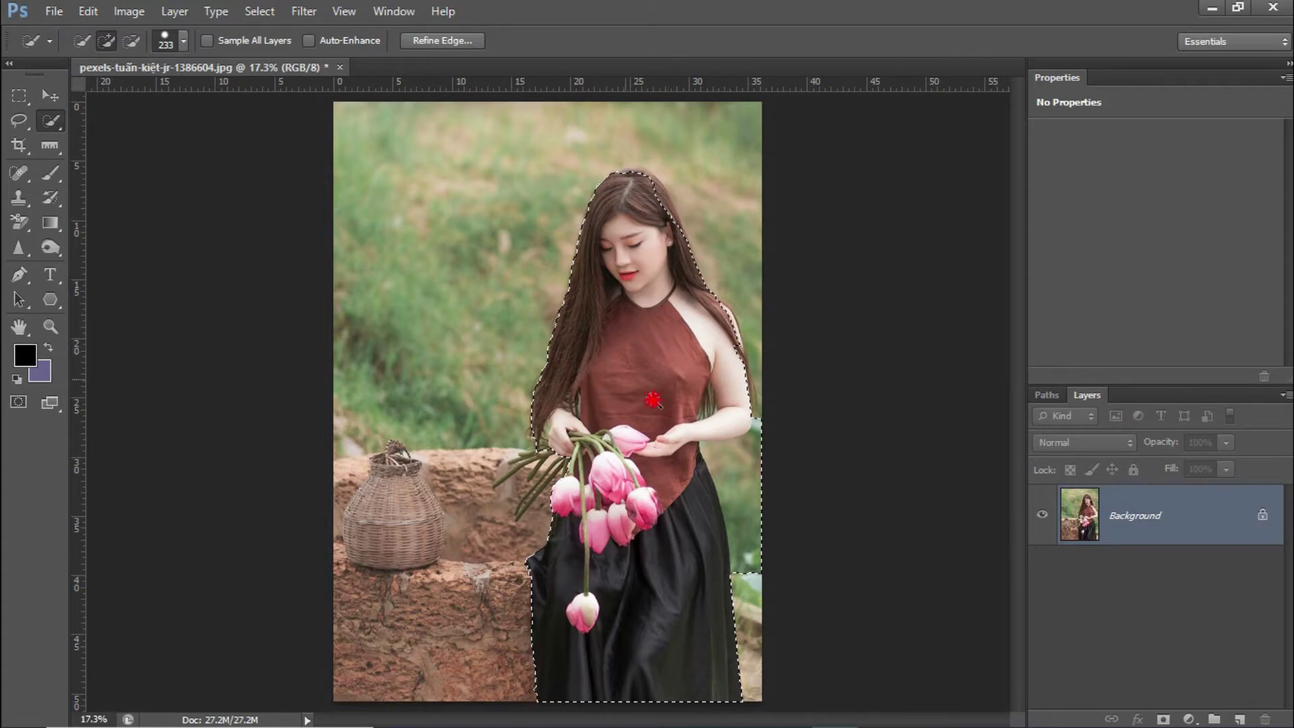
scroll(653, 398, up, 1)
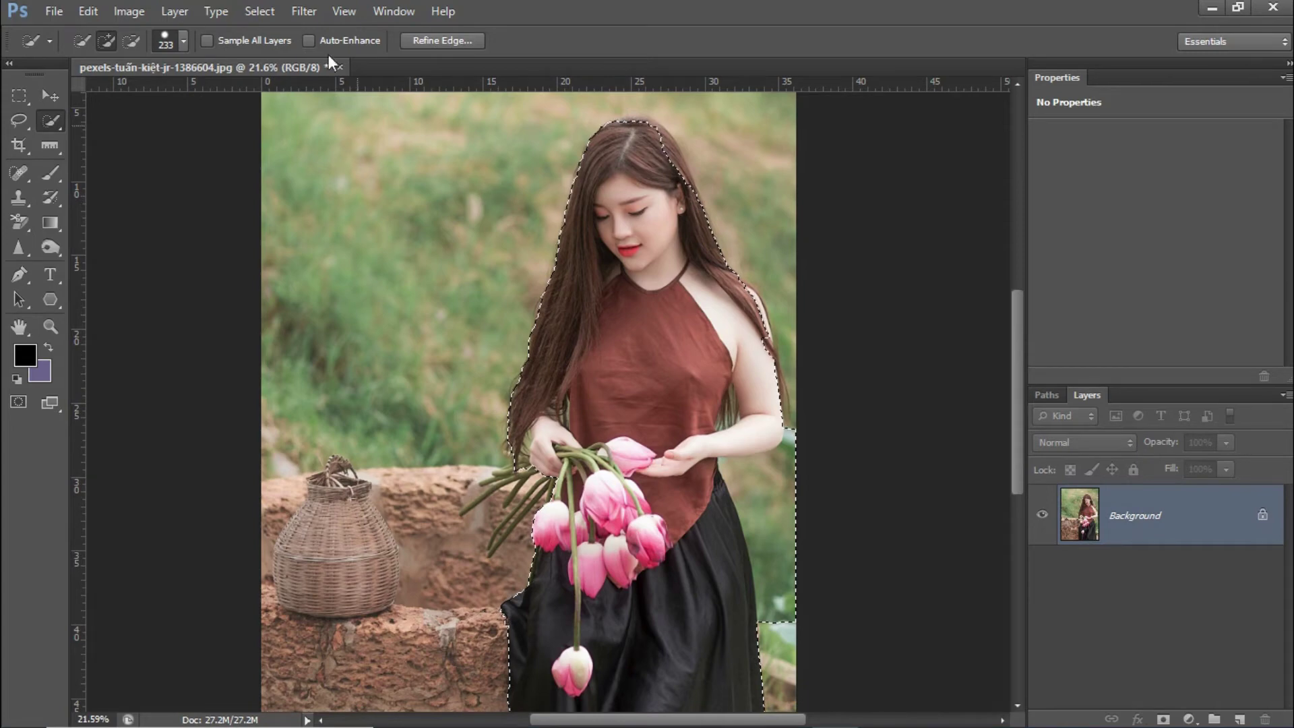
Preview the woman's selection as a red Quick Mask, then exit back to marching ants
click(255, 9)
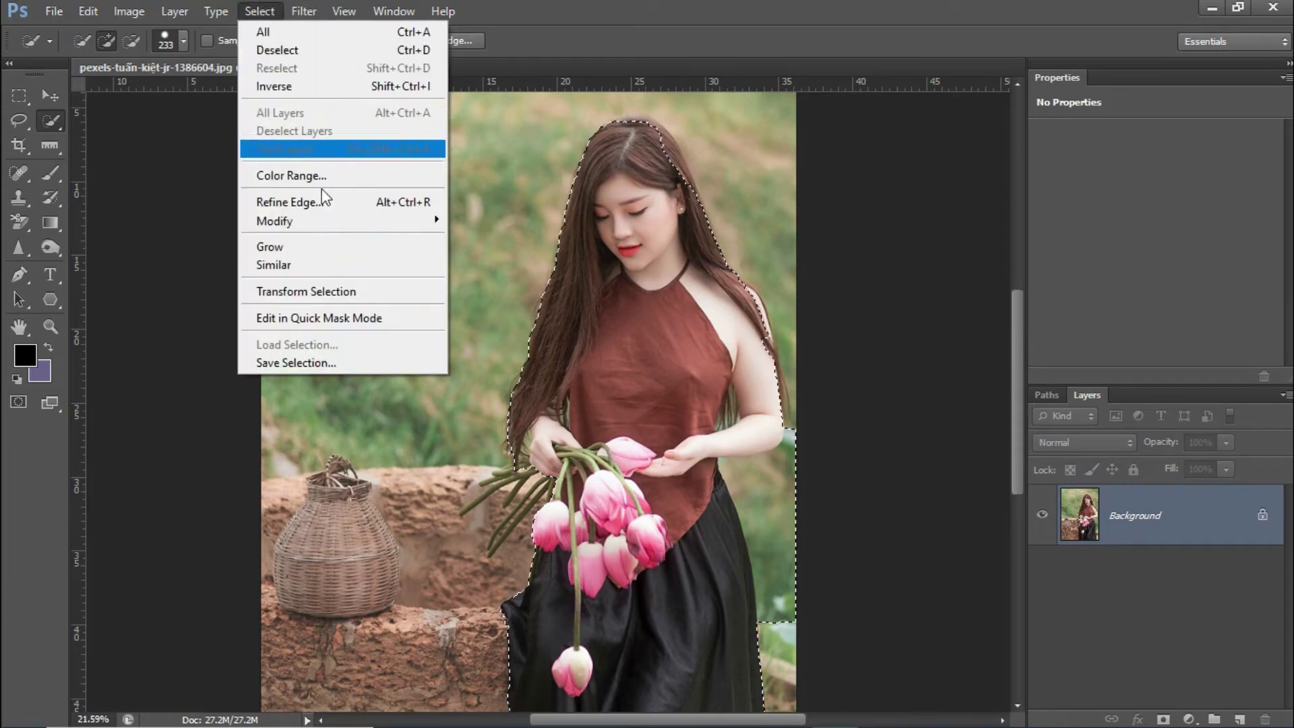
click(320, 317)
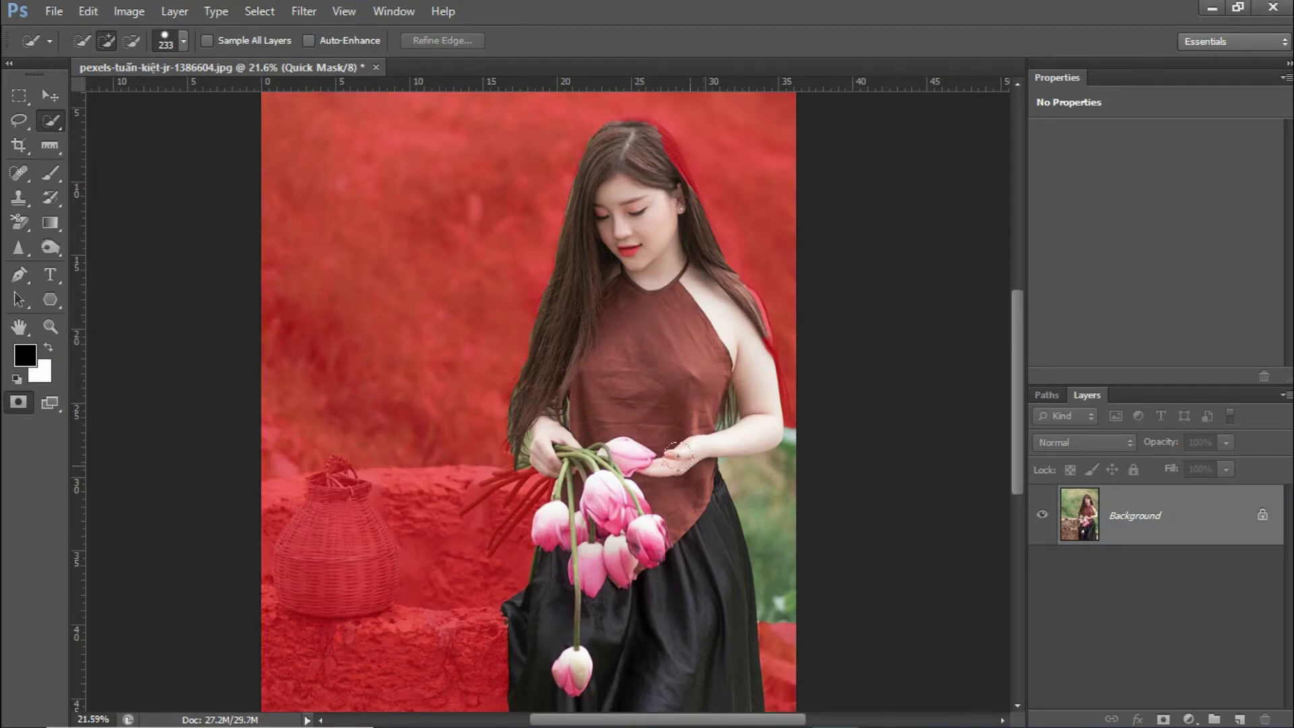
scroll(539, 445, up, 3)
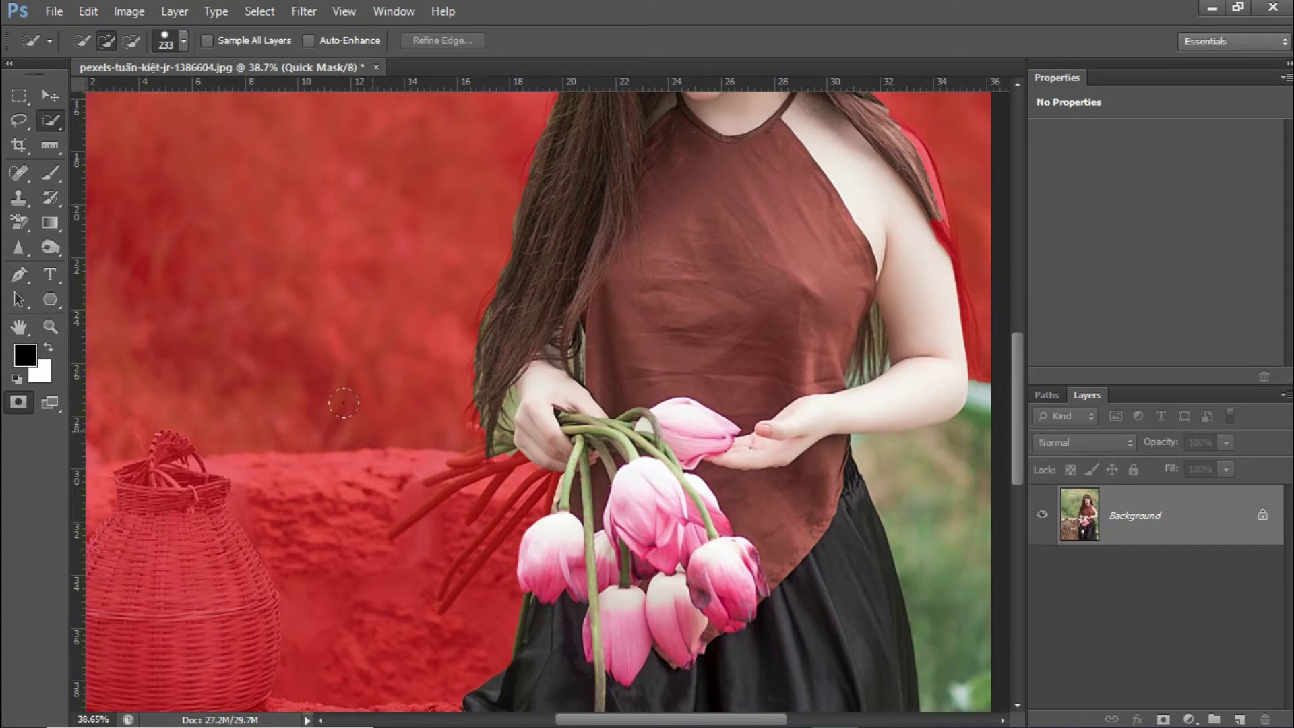
scroll(649, 379, down, 2)
scroll(649, 378, down, 2)
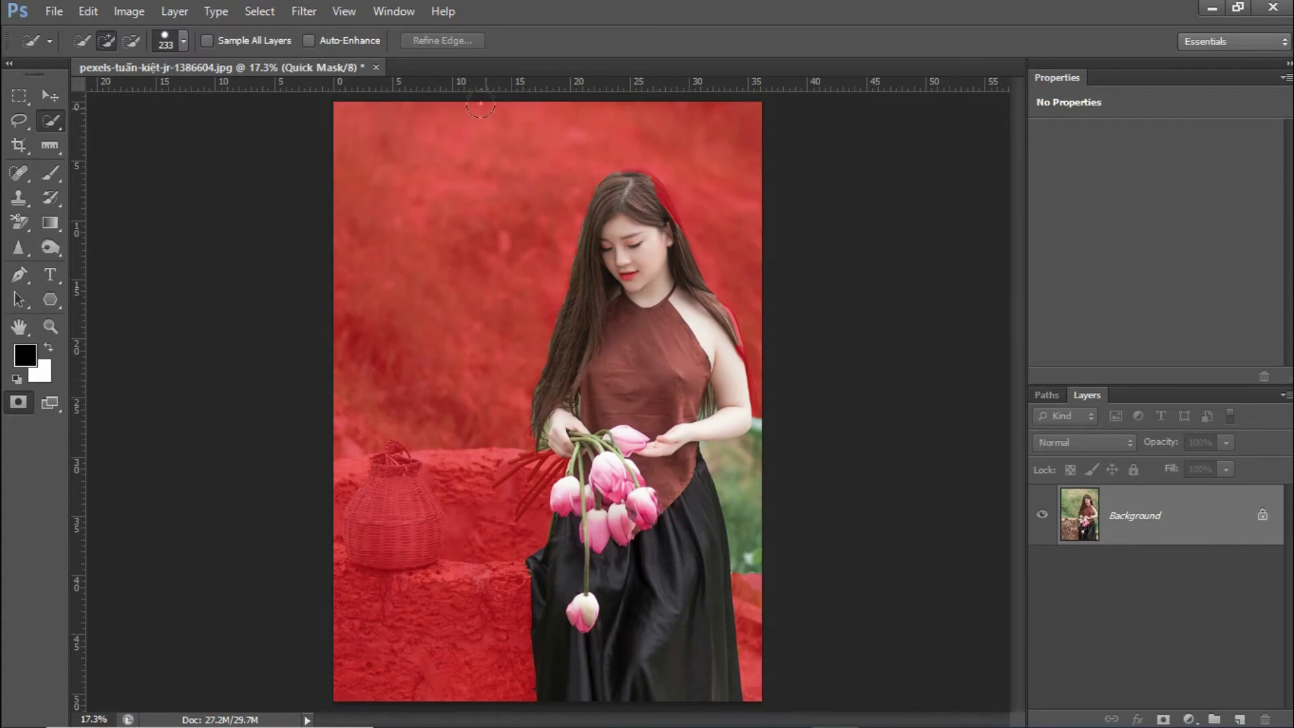
click(260, 11)
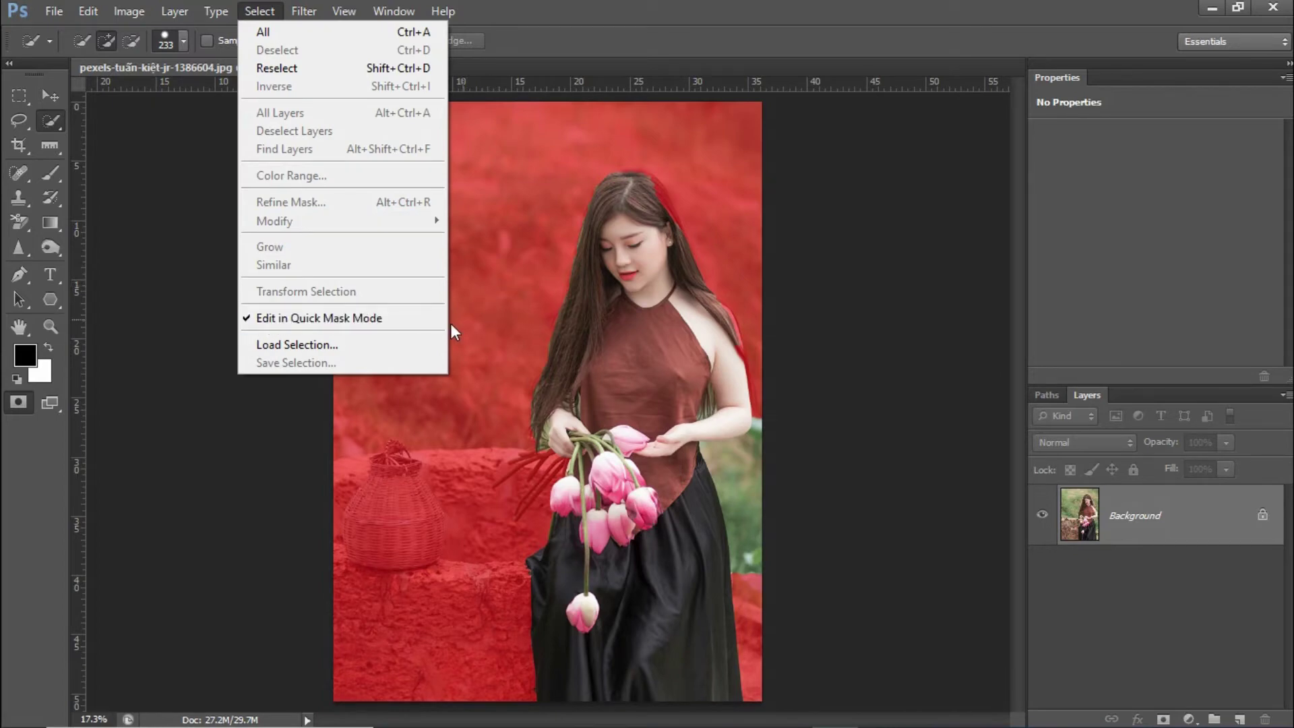
click(300, 322)
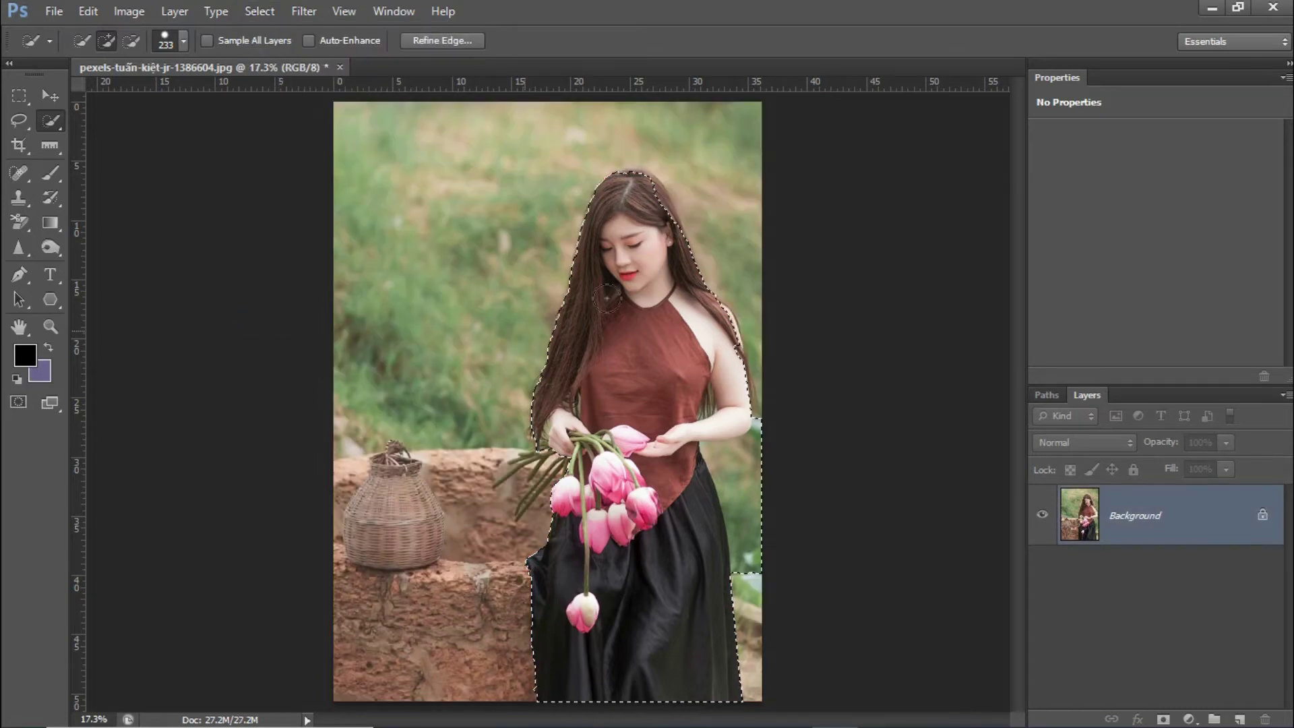
Zoom in and add the missing hair and the green flower stems to the selection
key(q)
scroll(717, 243, up, 4)
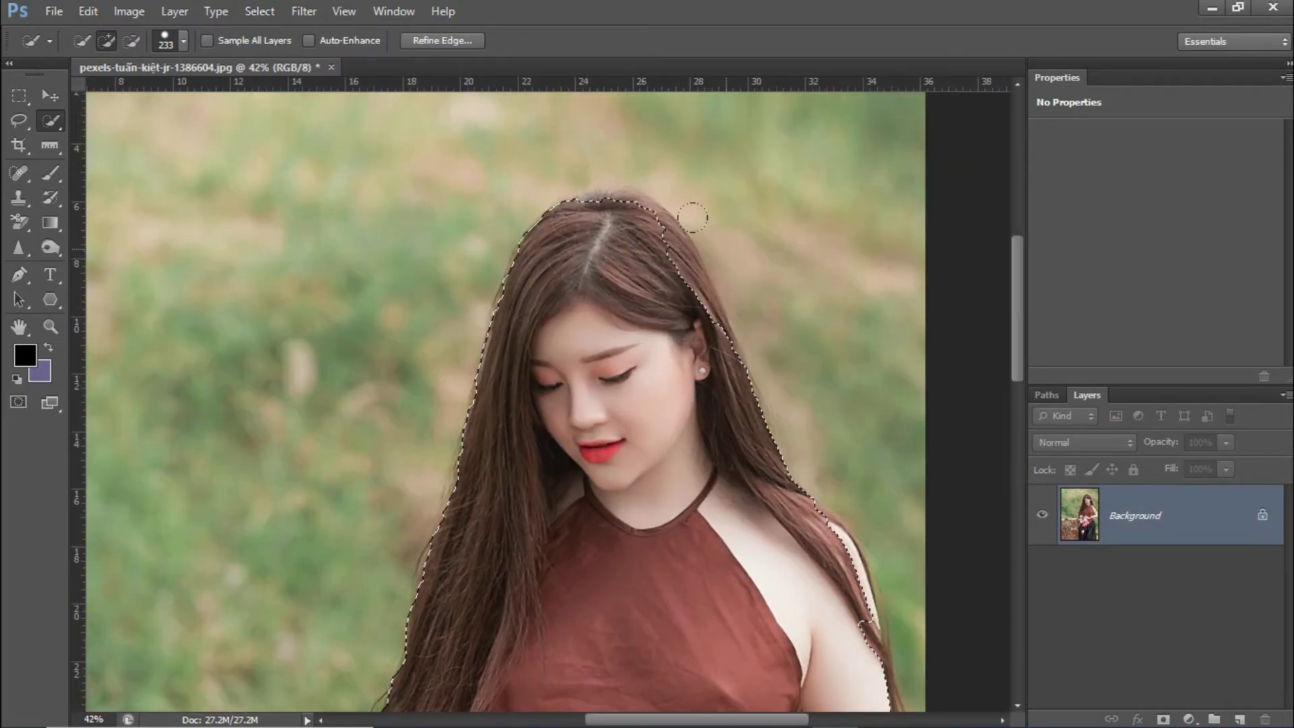
click(633, 253)
mouse_move(596, 219)
mouse_down()
mouse_move(644, 305)
mouse_move(690, 466)
mouse_up()
scroll(618, 330, down, 5)
scroll(618, 330, left, 2)
scroll(558, 360, down, 4)
scroll(558, 359, down, 1)
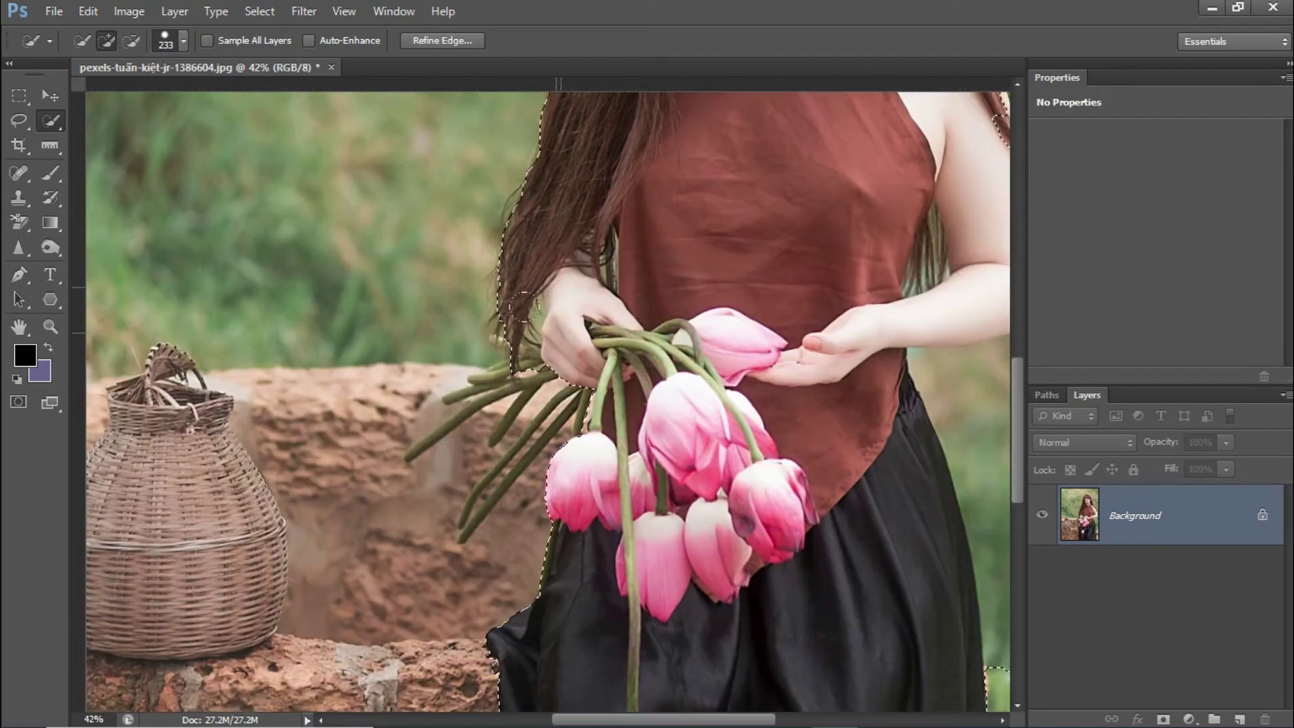
mouse_move(518, 402)
mouse_down()
mouse_move(445, 465)
mouse_move(480, 505)
mouse_up()
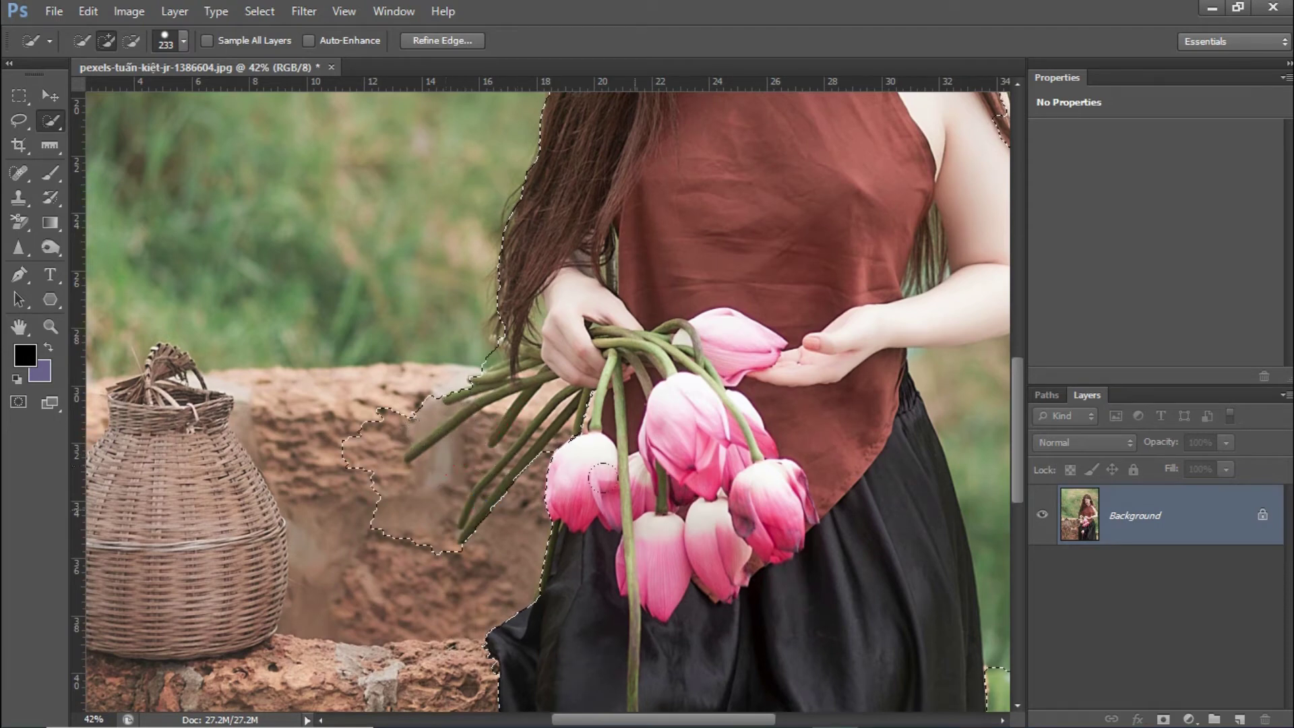
Subtract the rock and the grass right of her arm and skirt, then fit the photo on screen
mouse_move(357, 438)
mouse_down()
mouse_move(346, 483)
mouse_move(406, 543)
mouse_up()
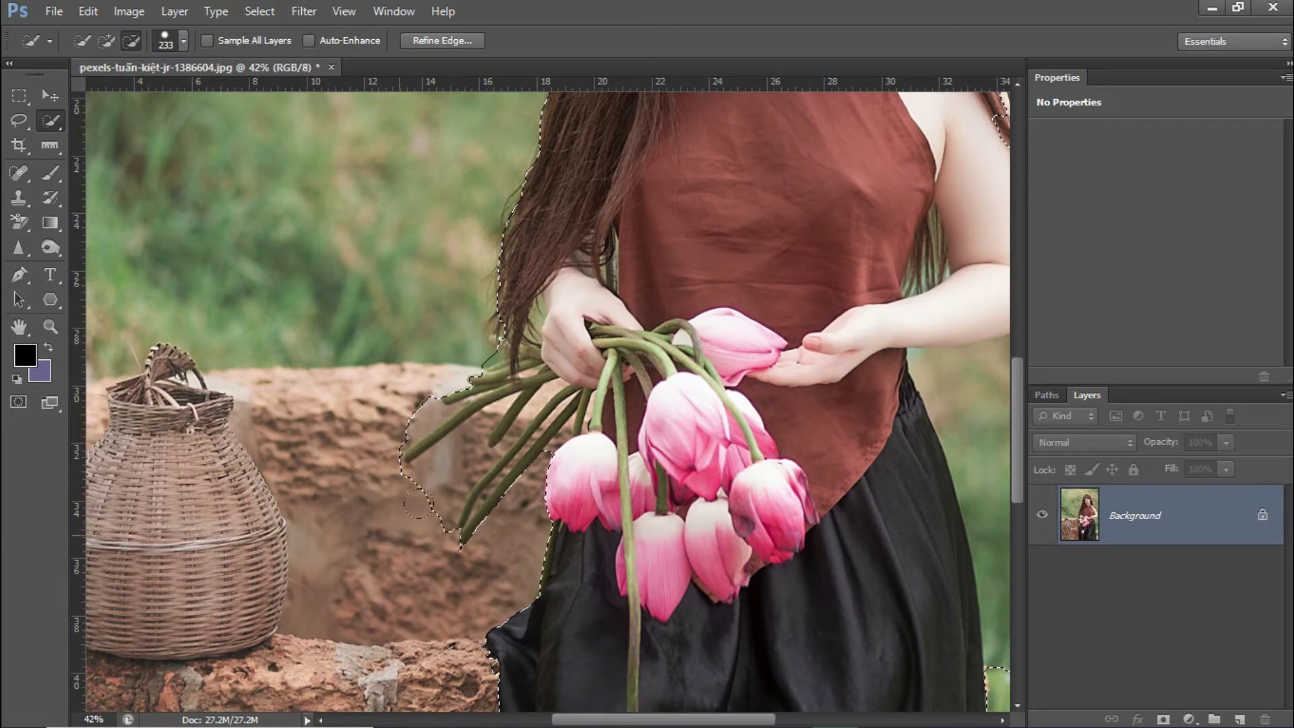
drag(746, 353, 683, 364)
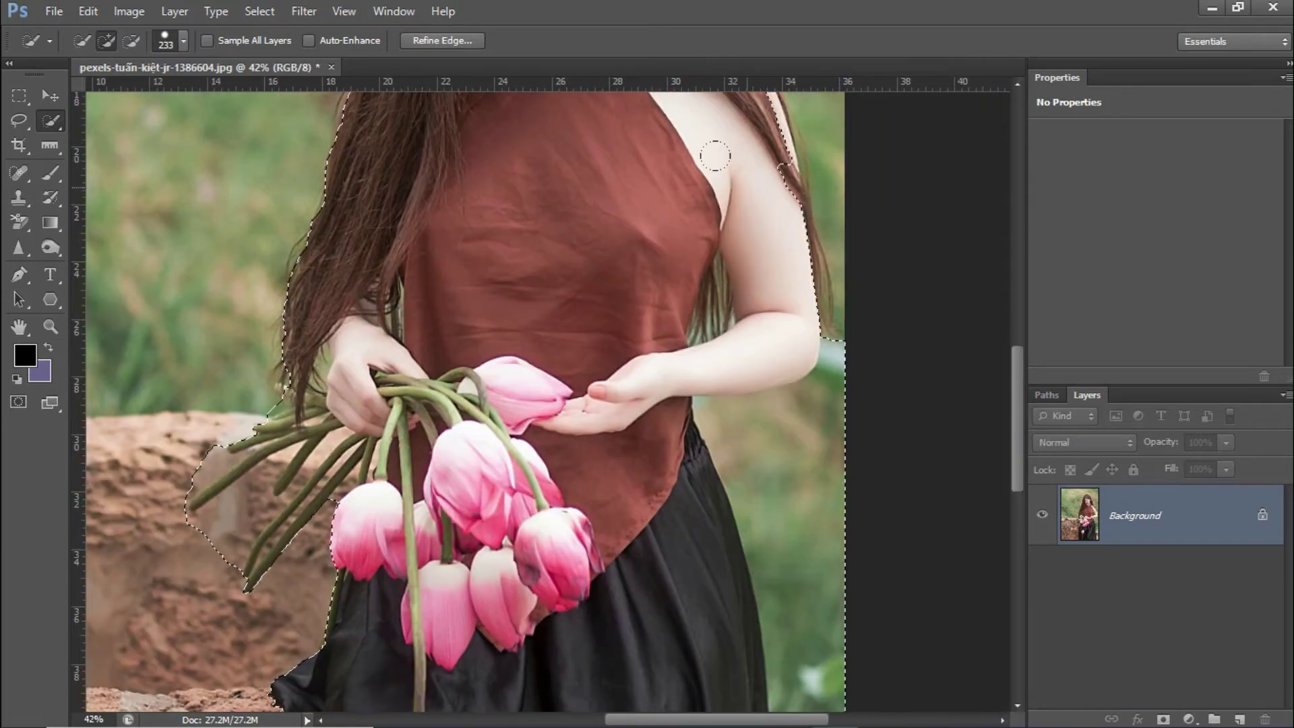
drag(733, 180, 733, 202)
drag(855, 404, 804, 456)
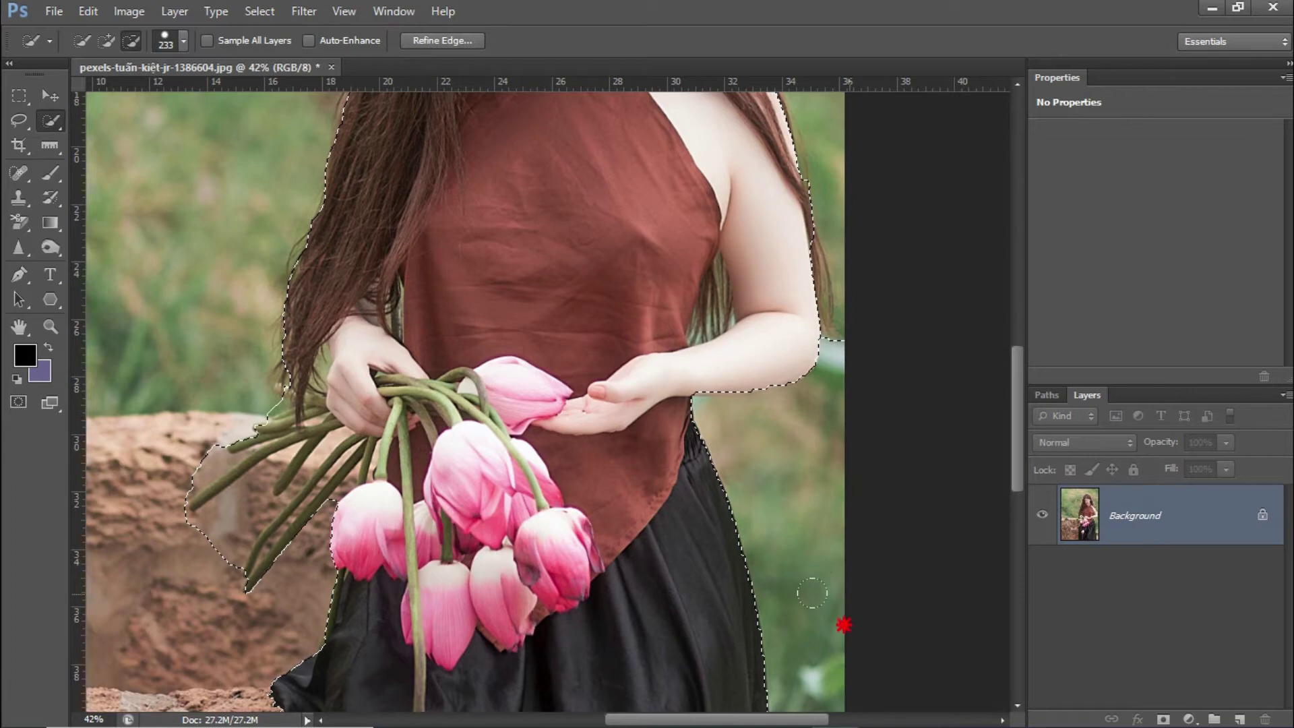
key(ctrl+0)
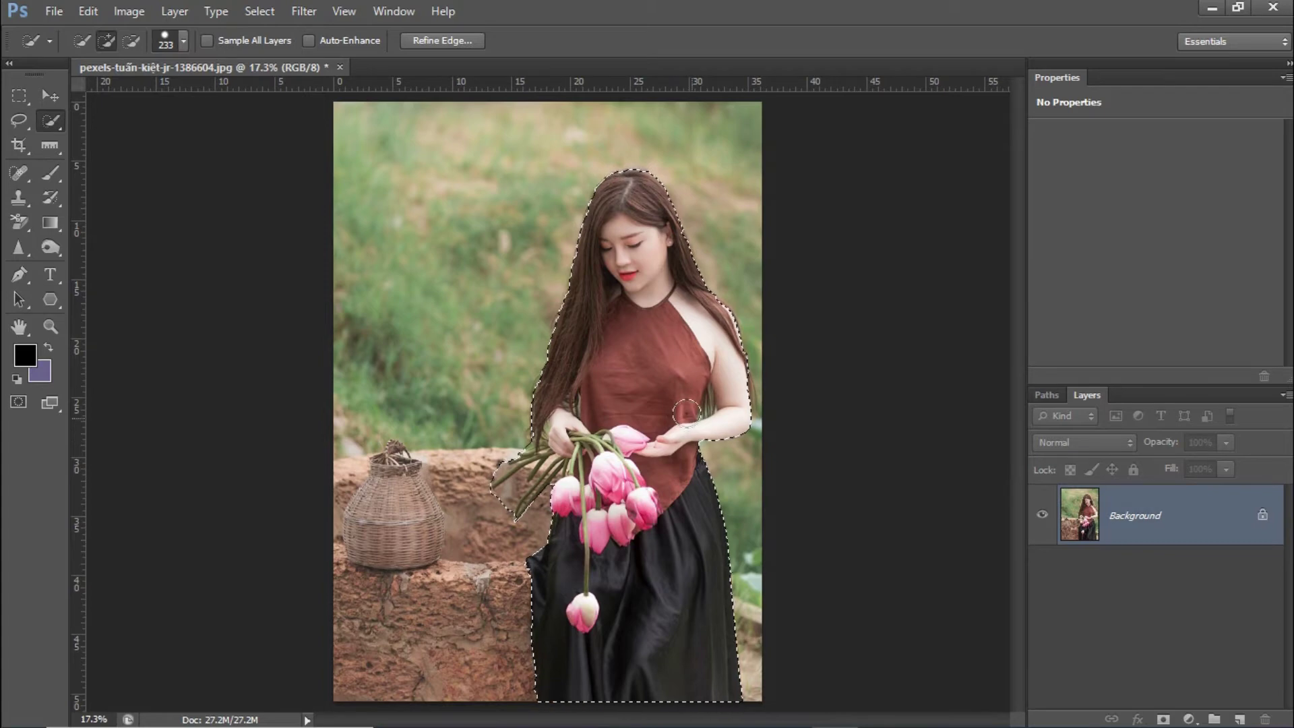
click(260, 11)
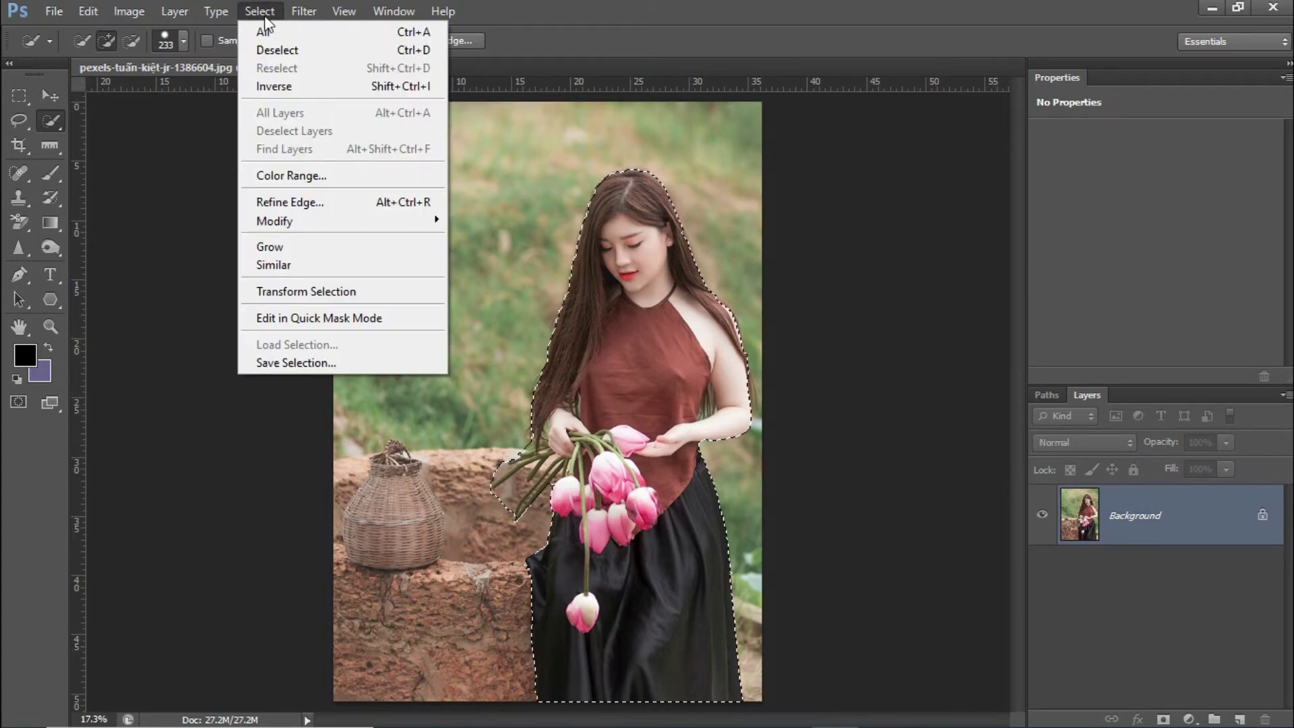
Switch to Quick Mask so everything outside the woman shows in red
click(312, 319)
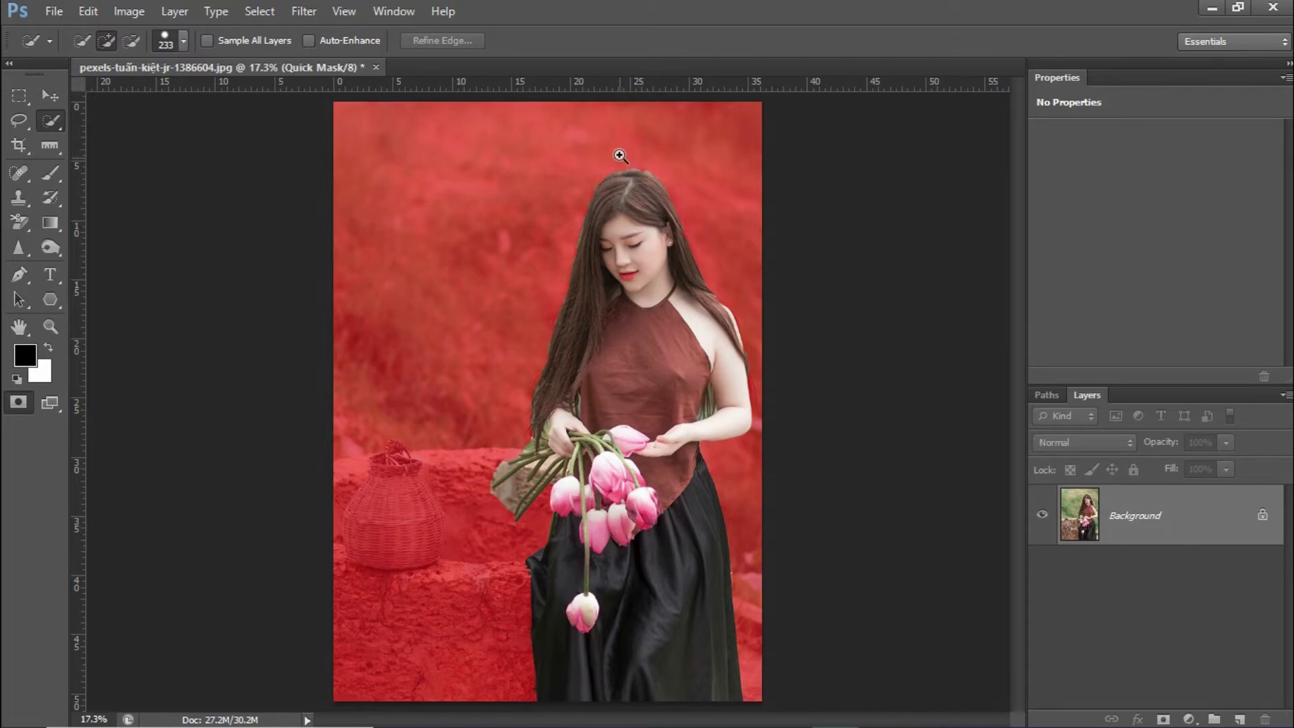
Paint black with a smaller brush along the top and right edges of the woman's hair
scroll(620, 179, up, 2)
scroll(640, 186, up, 3)
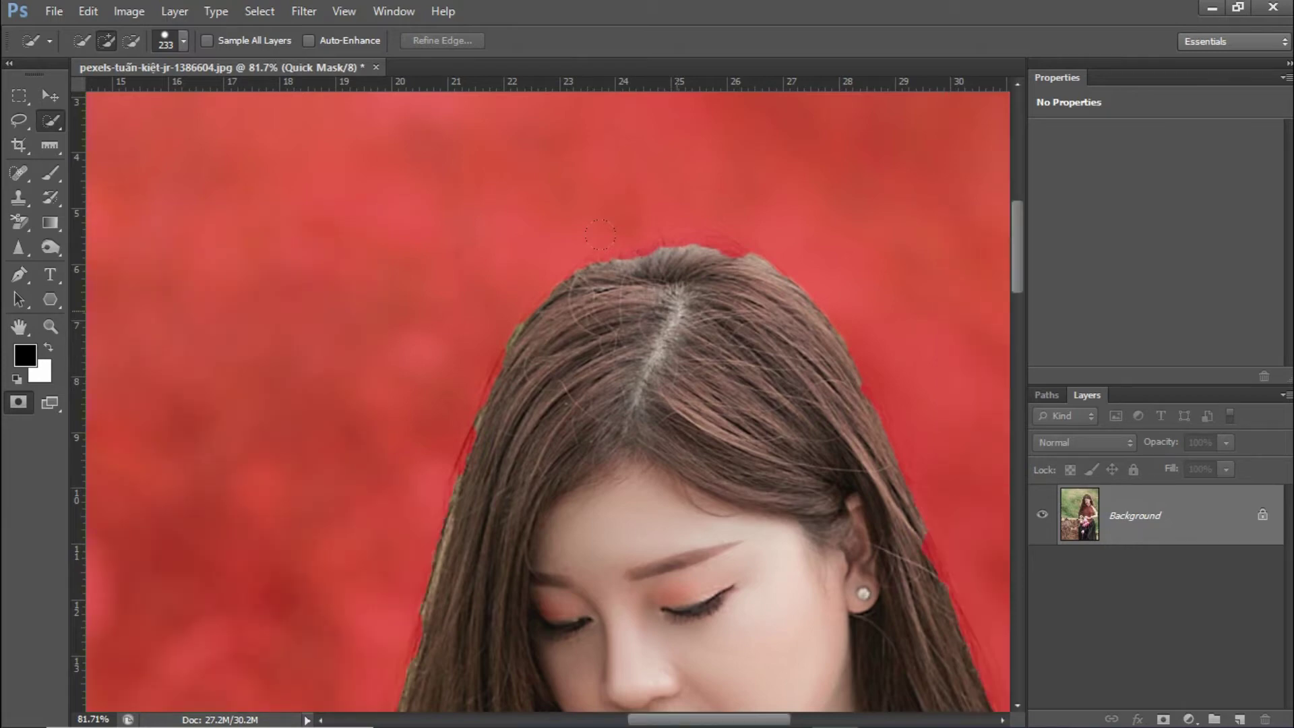
key(b)
drag(667, 273, 569, 301)
mouse_move(667, 248)
mouse_down()
mouse_move(556, 271)
mouse_move(458, 426)
mouse_move(413, 607)
mouse_move(383, 636)
mouse_up()
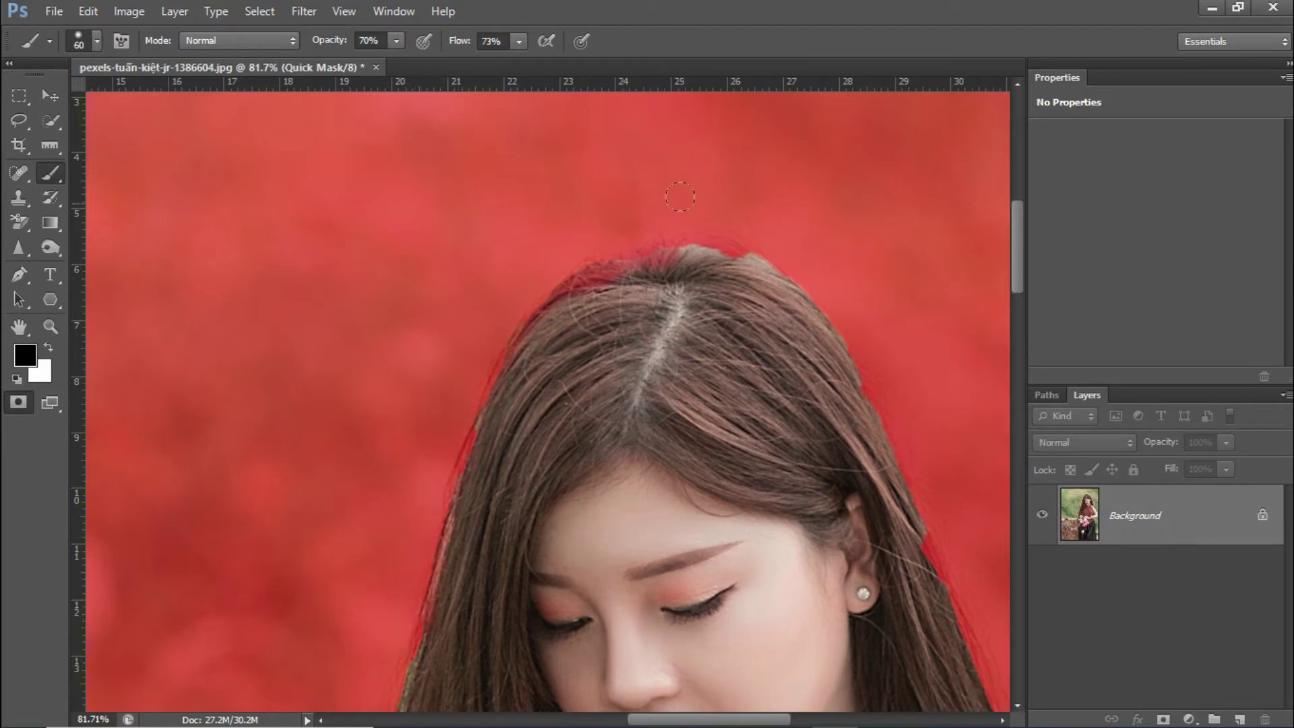
mouse_move(730, 233)
mouse_down()
mouse_move(820, 283)
mouse_move(933, 522)
mouse_up()
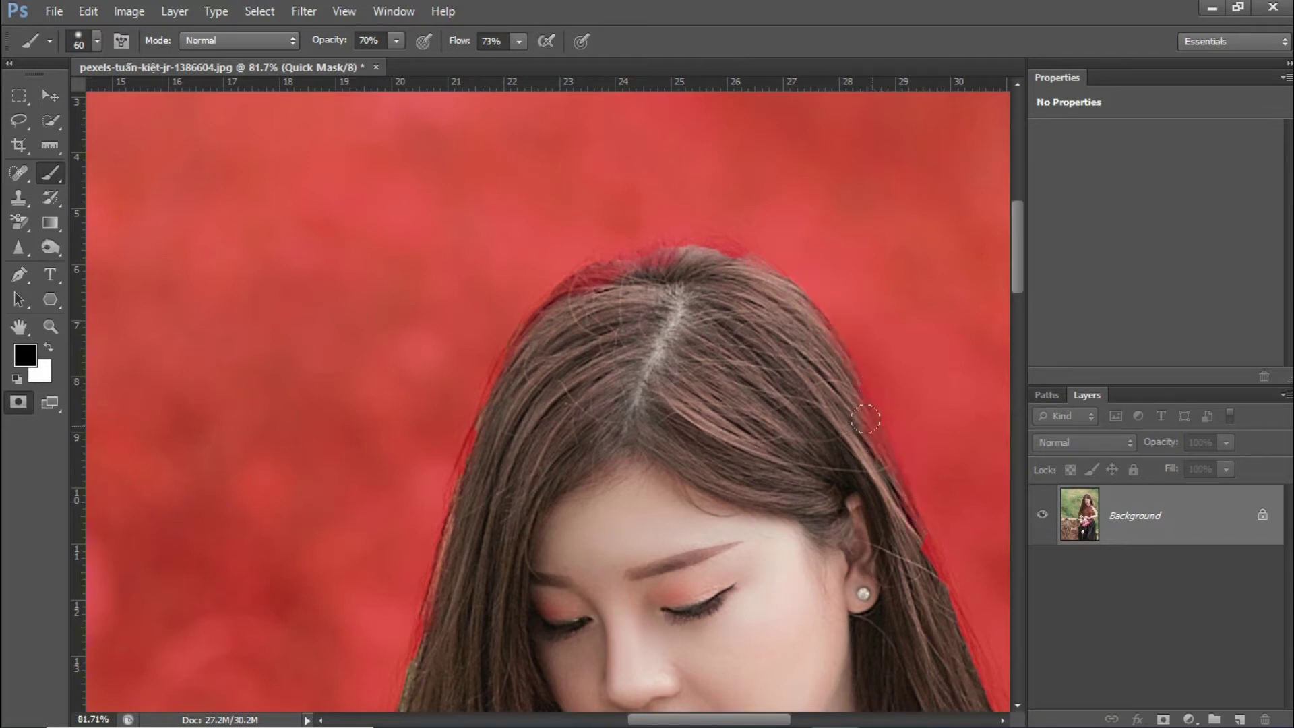
scroll(674, 121, down, 5)
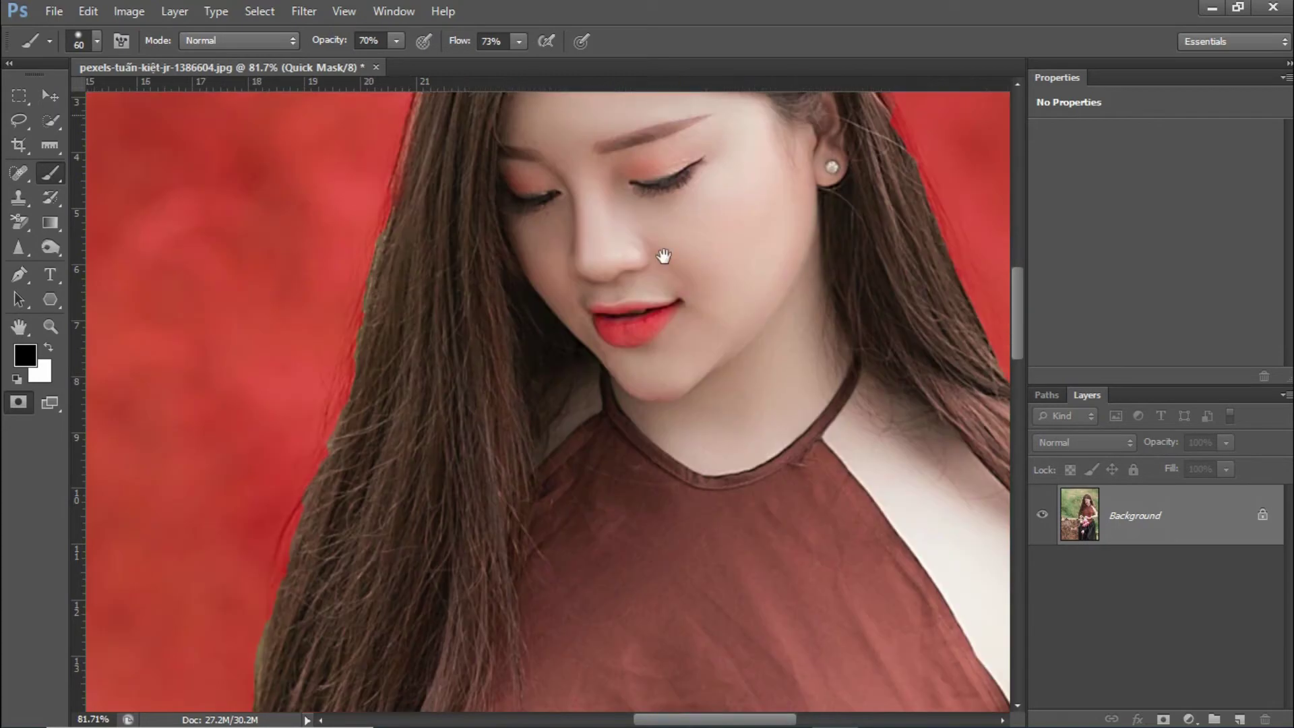
Paint the mask black over the beige rock patch between the lotus stems
scroll(661, 150, down, 5)
key(ctrl+r)
scroll(760, 347, left, 5)
scroll(759, 346, down, 2)
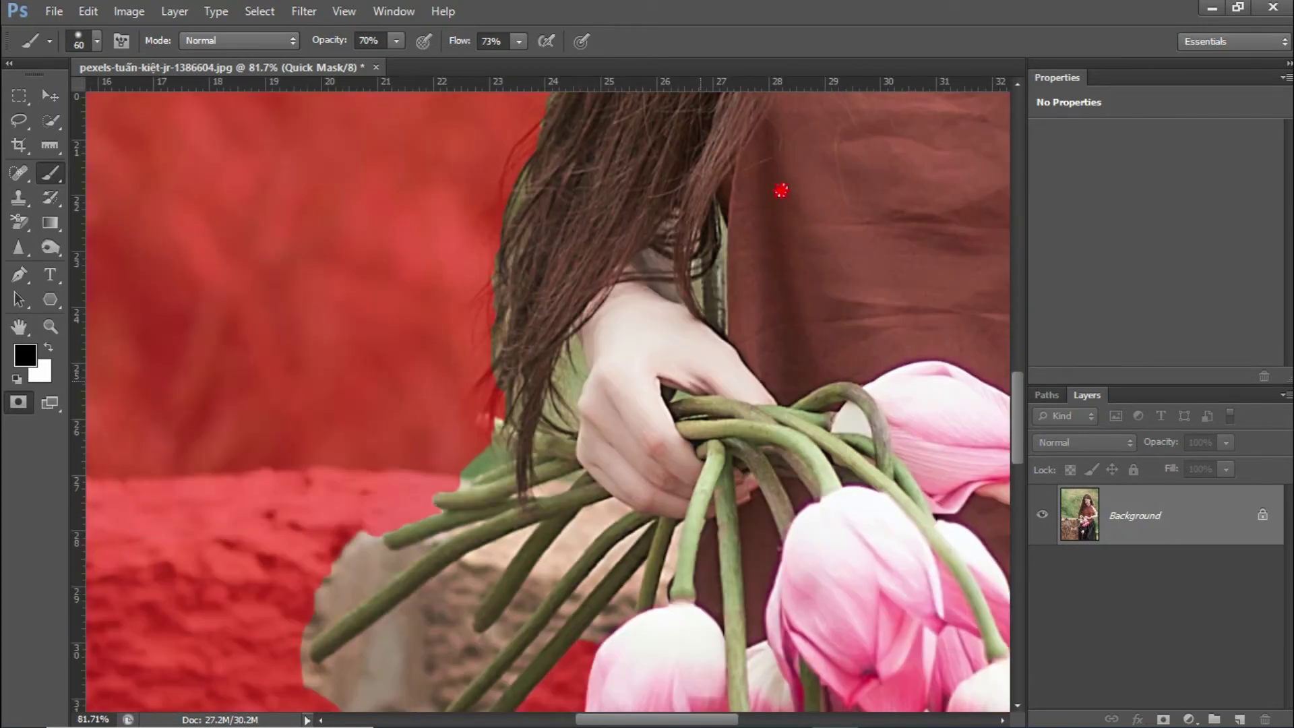
scroll(779, 191, left, 5)
scroll(780, 191, down, 2)
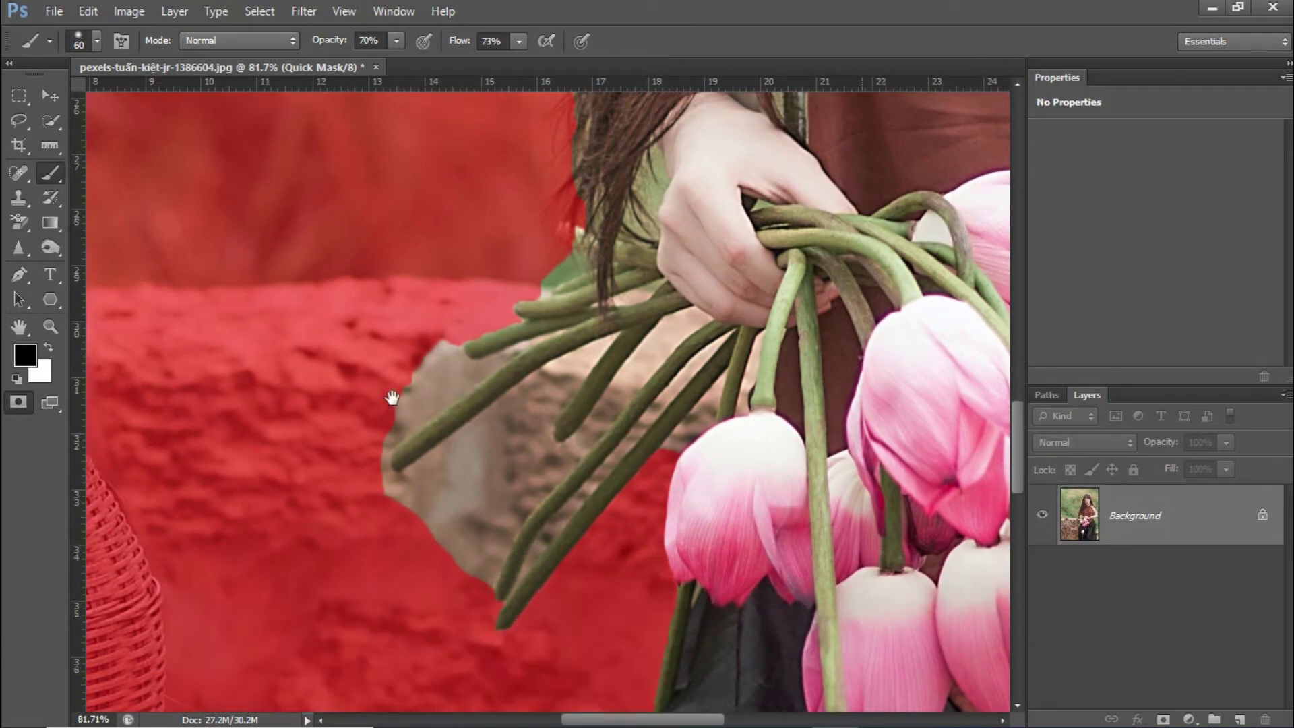
drag(419, 359, 432, 343)
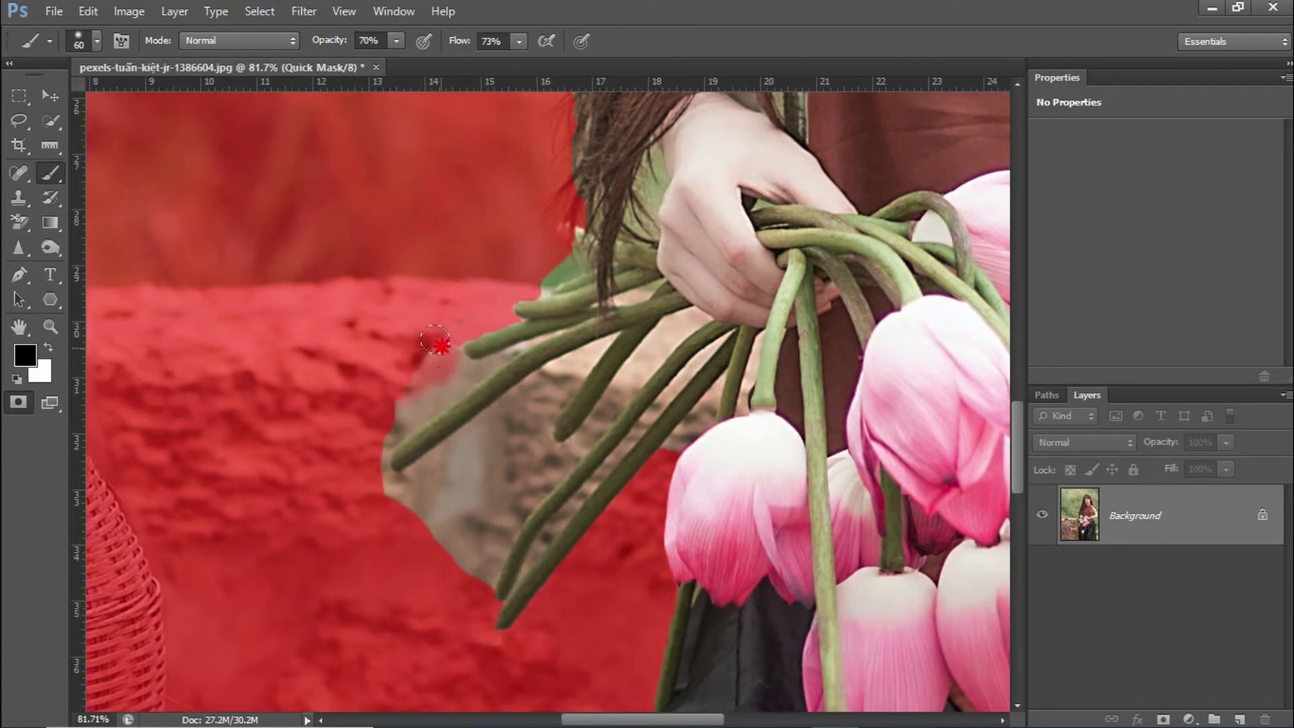
mouse_move(379, 425)
mouse_down()
mouse_move(427, 529)
mouse_move(498, 471)
mouse_up()
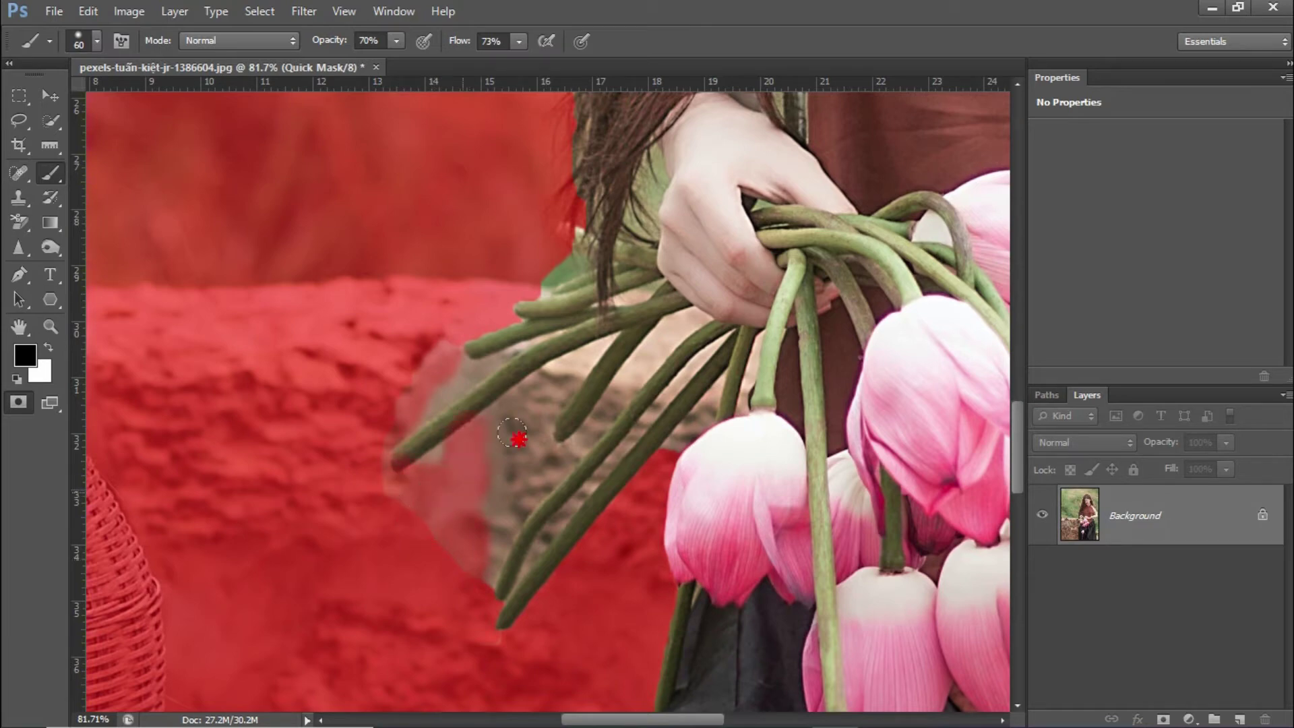
mouse_move(504, 475)
mouse_down()
mouse_move(462, 598)
mouse_move(389, 474)
mouse_up()
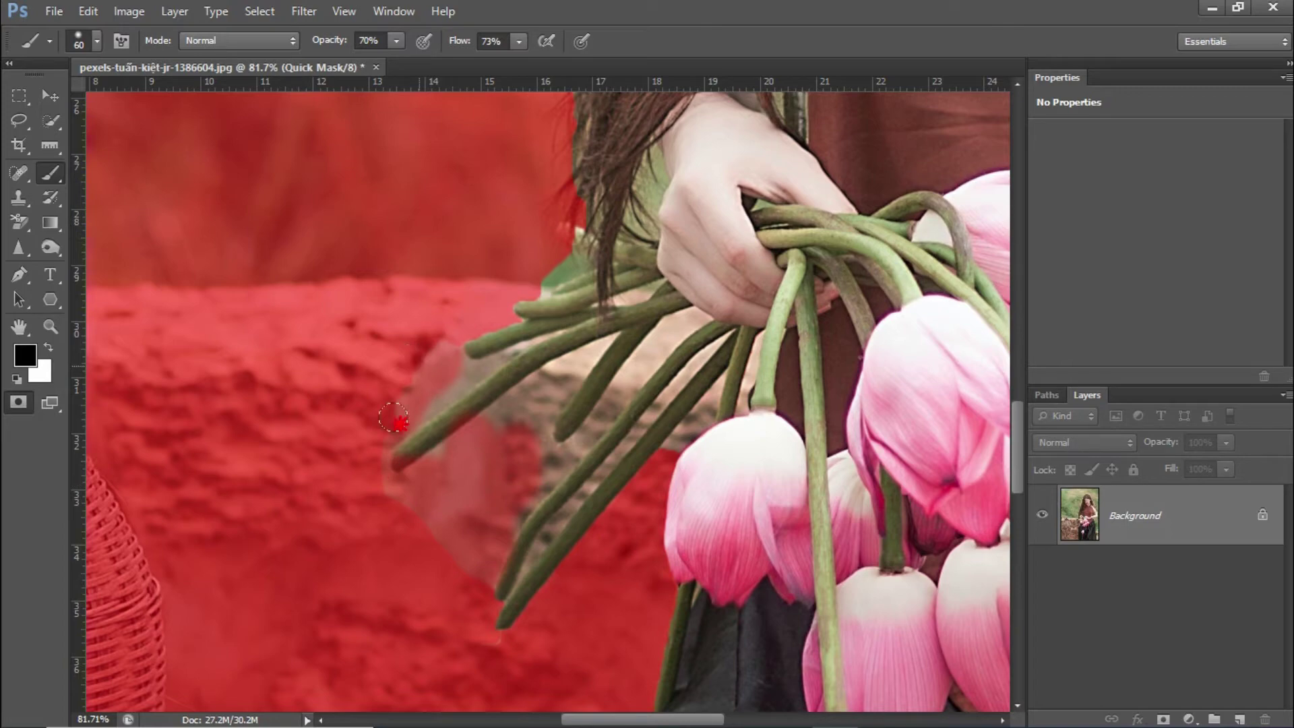
mouse_move(502, 423)
mouse_down()
mouse_move(549, 384)
mouse_move(508, 433)
mouse_up()
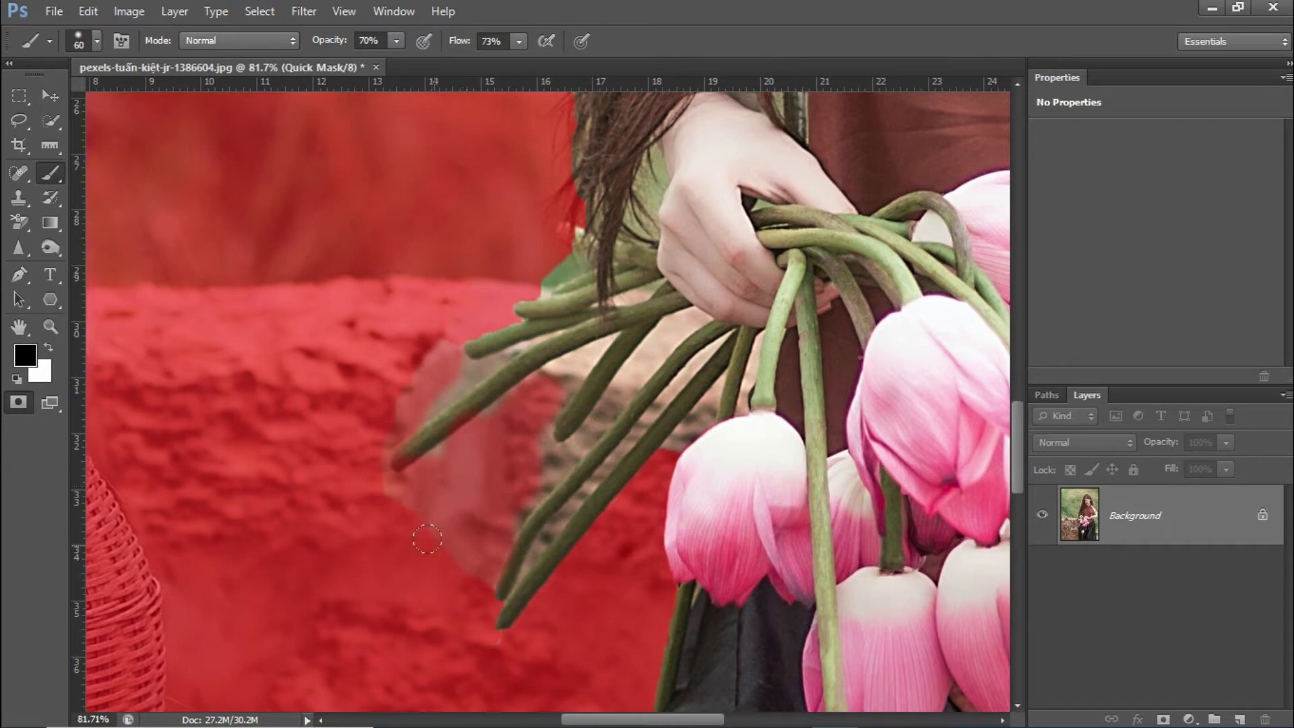
Try unmasking with white, undo it, and mask the beige background beside a stem
key(x)
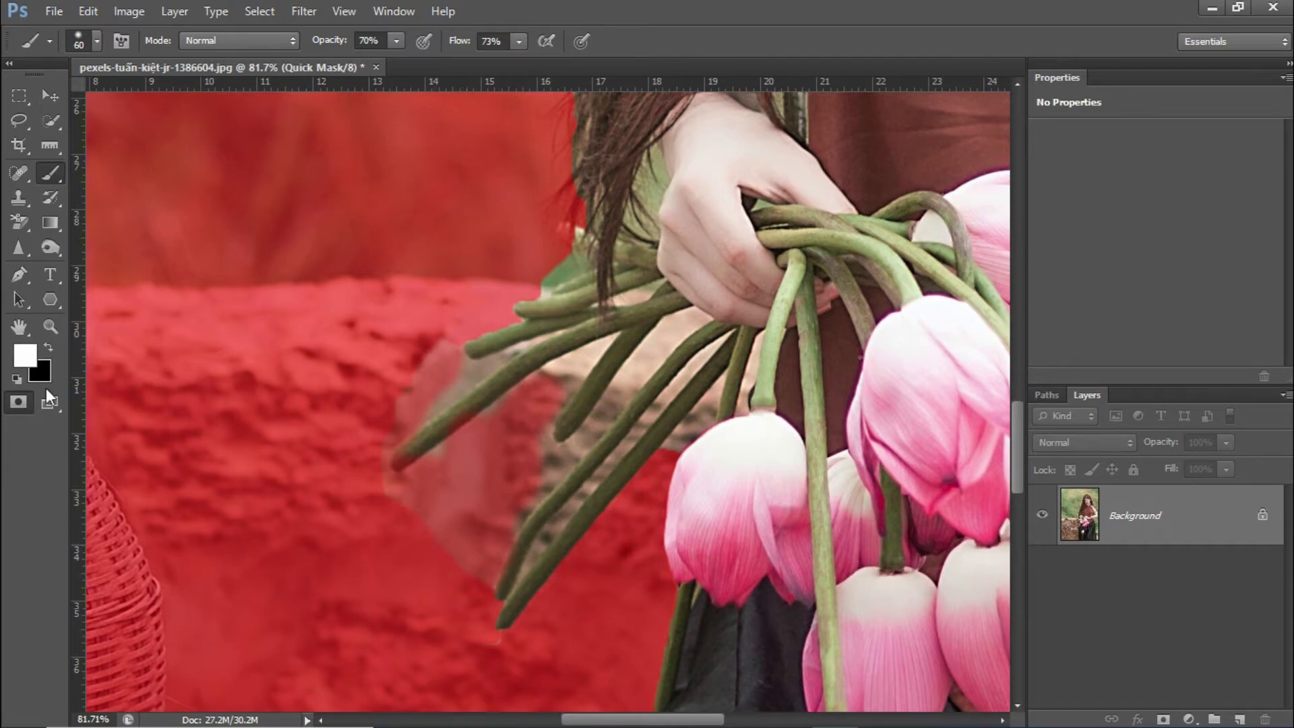
drag(485, 442, 340, 479)
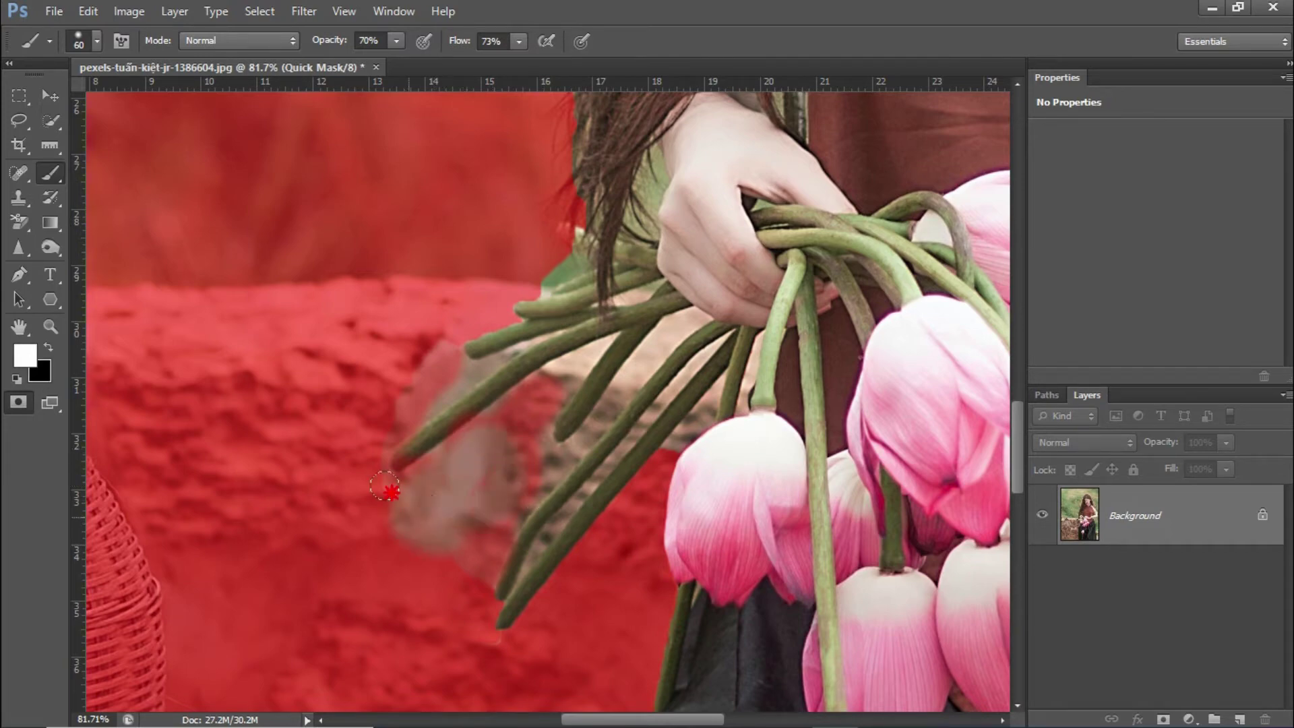
key(ctrl+z)
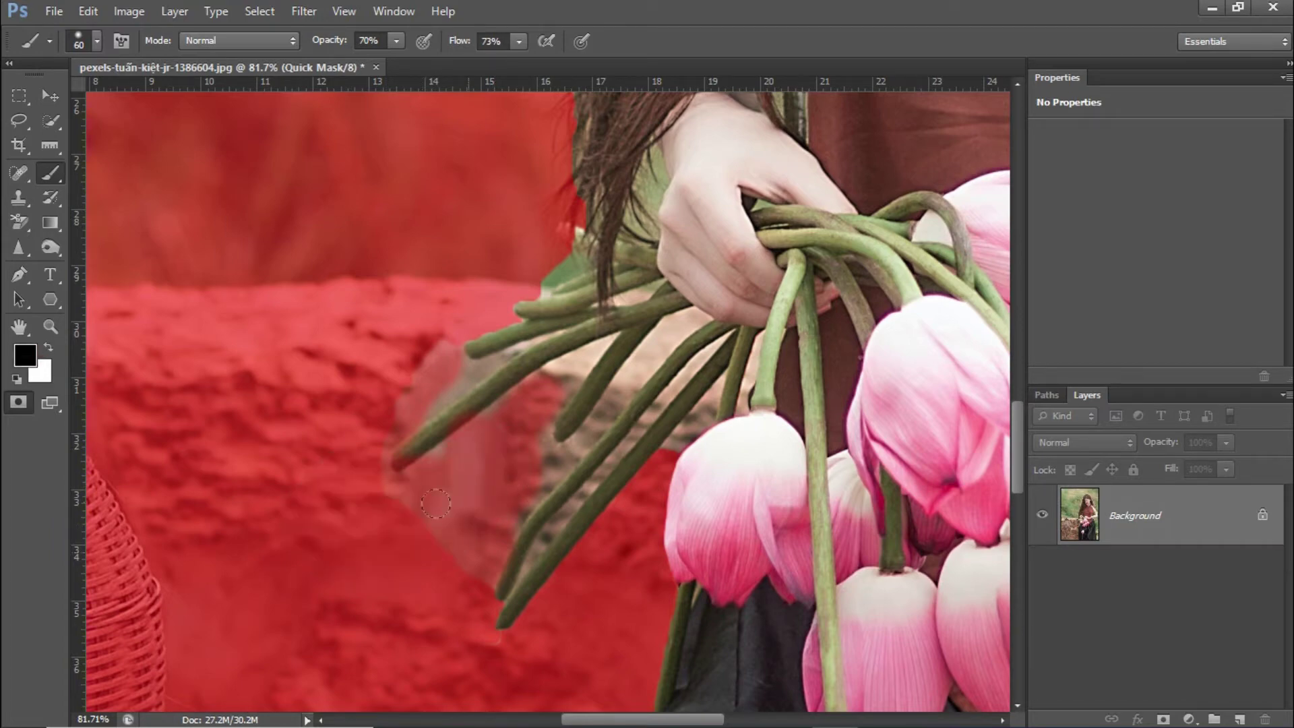
mouse_move(557, 439)
mouse_down()
mouse_move(636, 382)
mouse_move(521, 348)
mouse_move(572, 495)
mouse_move(637, 438)
mouse_up()
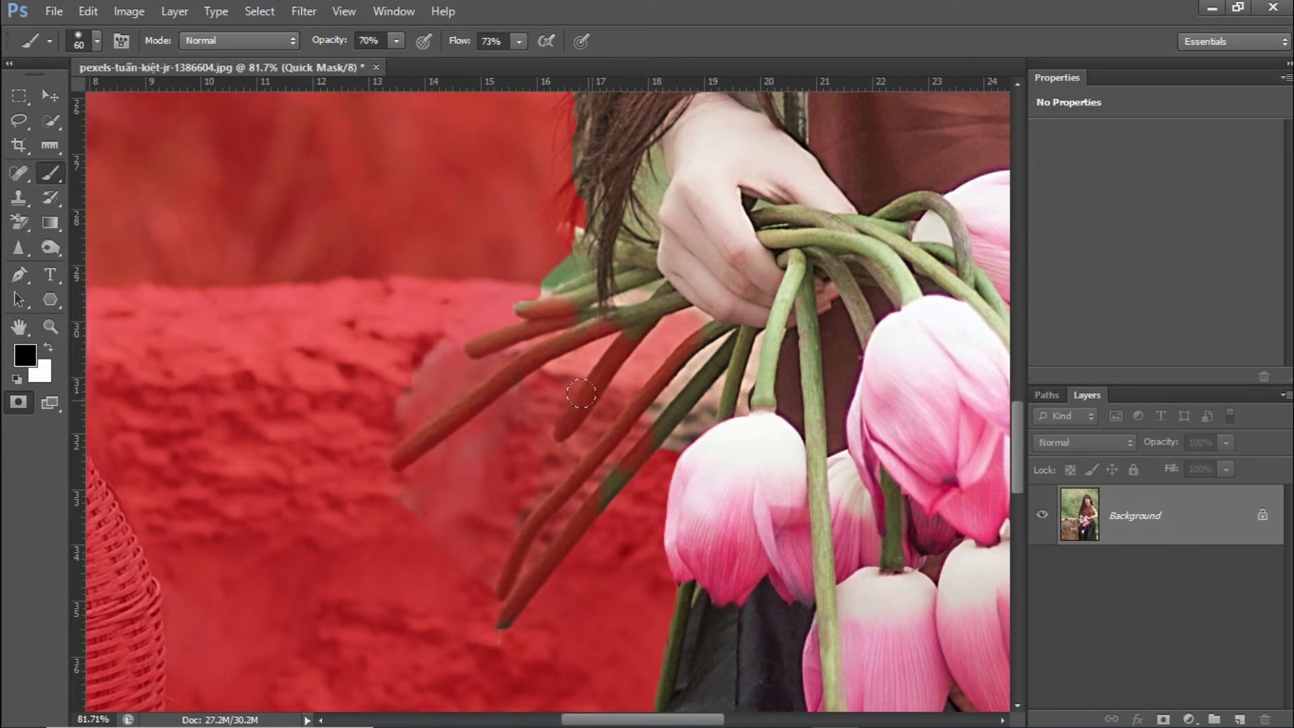
click(262, 11)
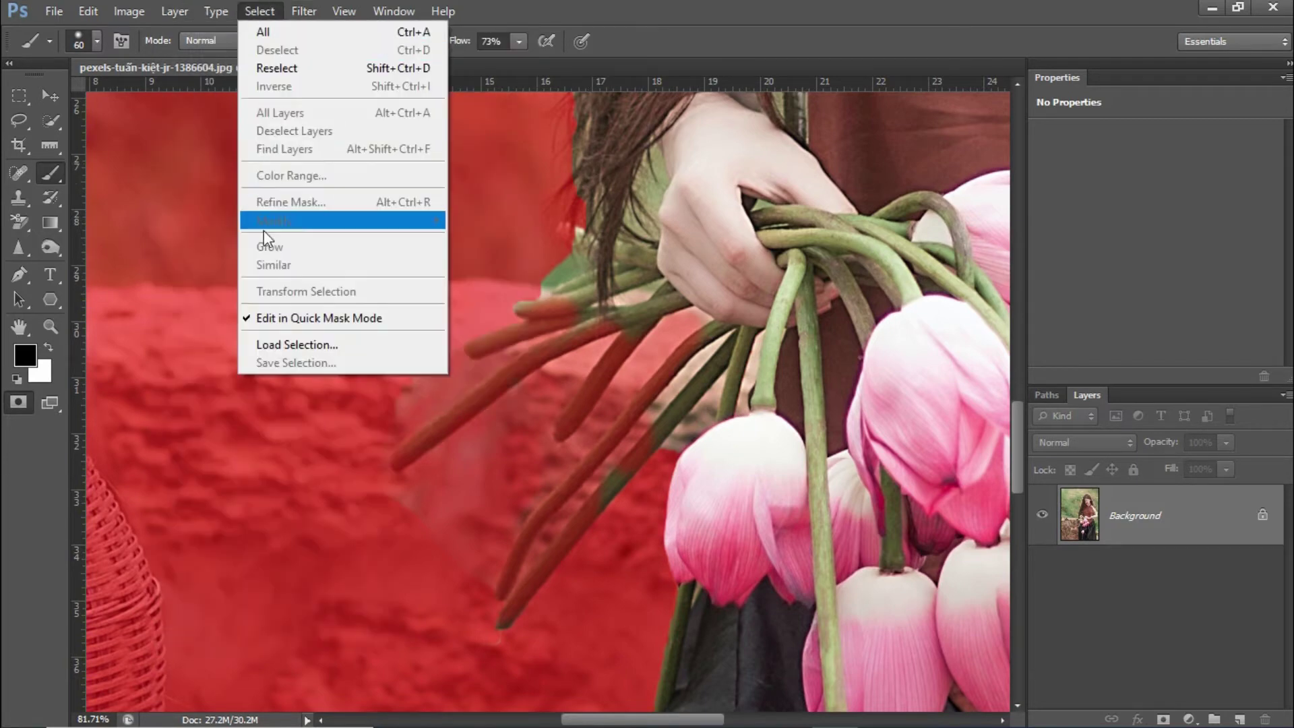
click(265, 320)
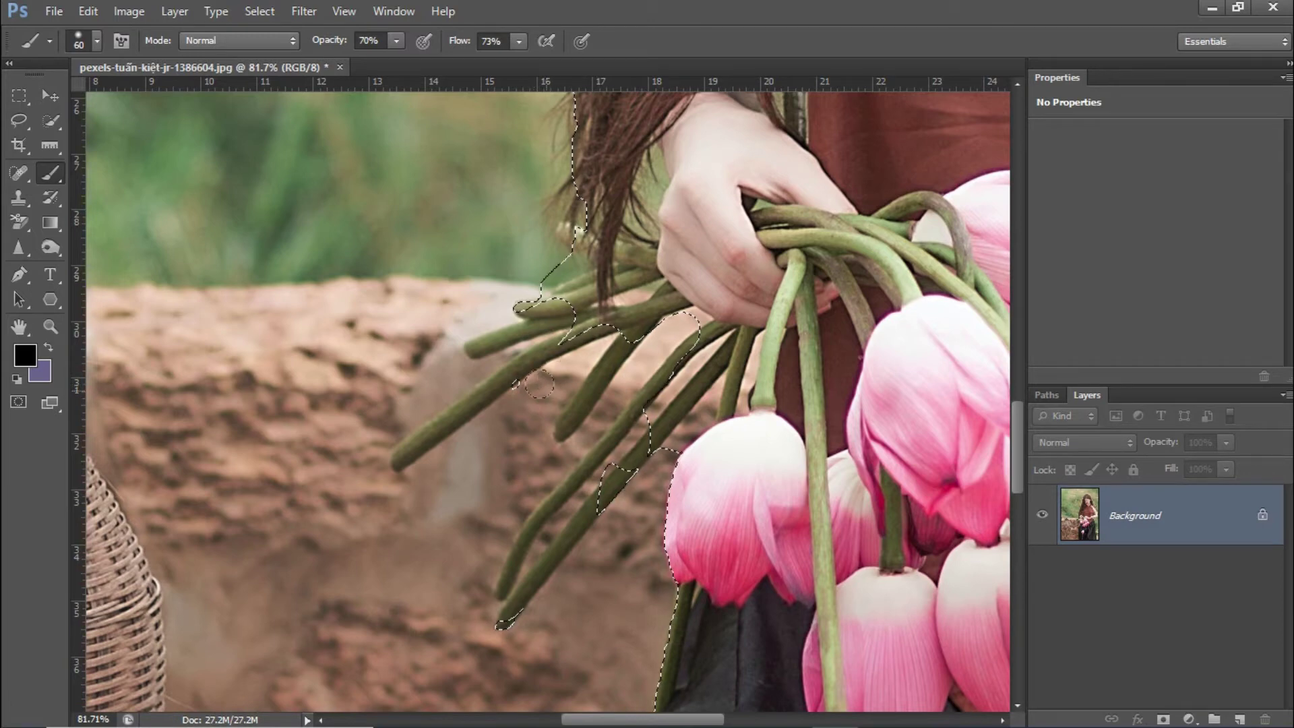
click(260, 11)
mouse_move(274, 220)
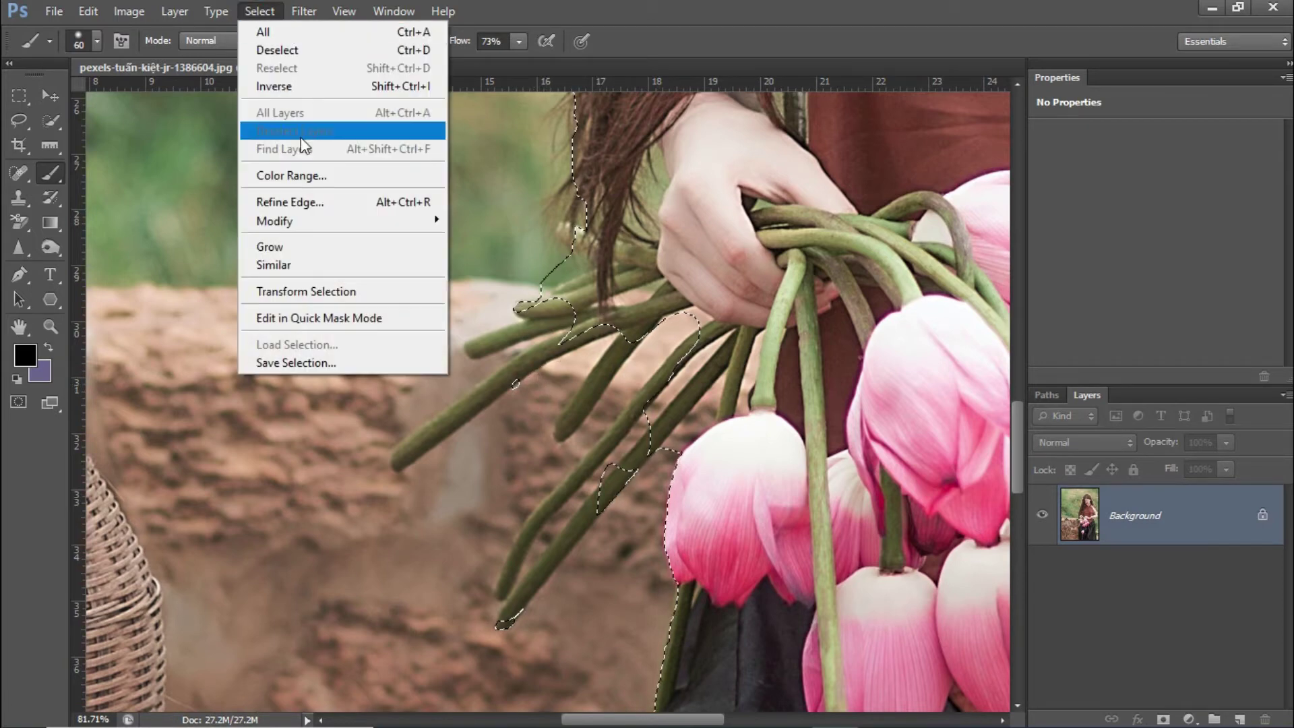
click(305, 317)
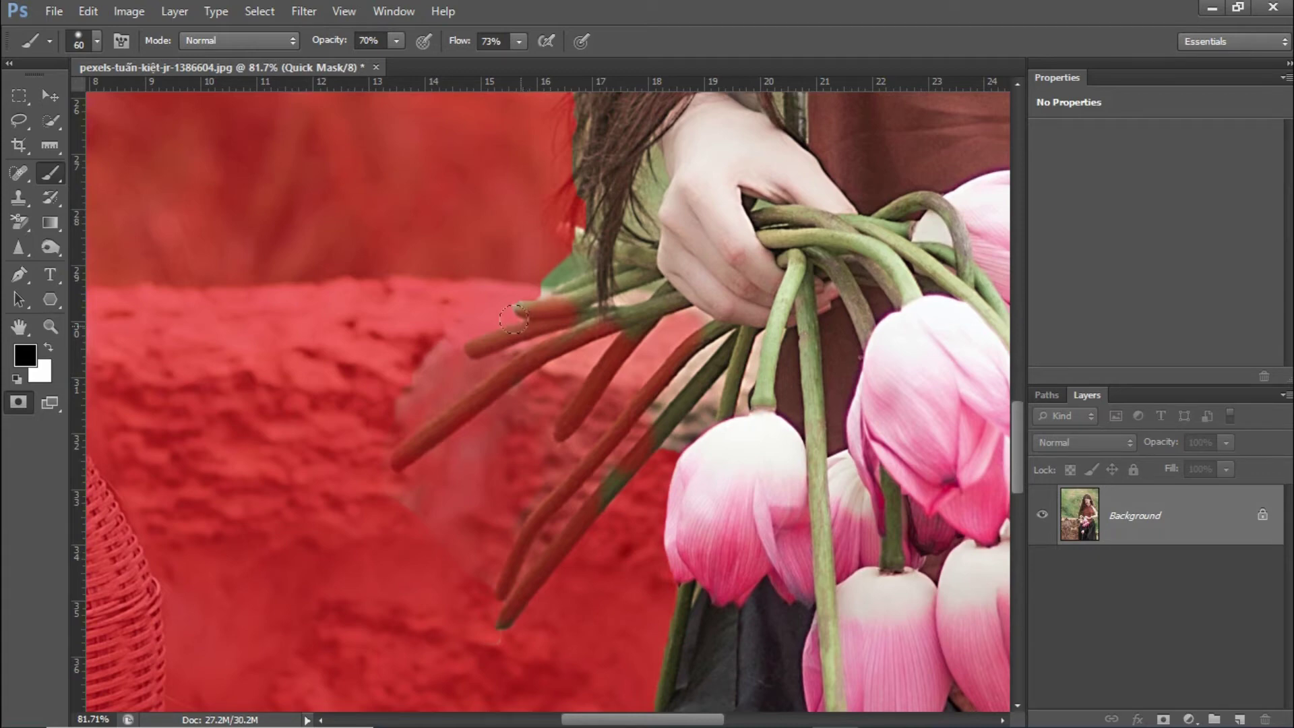
Exit Quick Mask and add a layer mask to Layer 0 hiding the background around the woman
drag(695, 268, 502, 418)
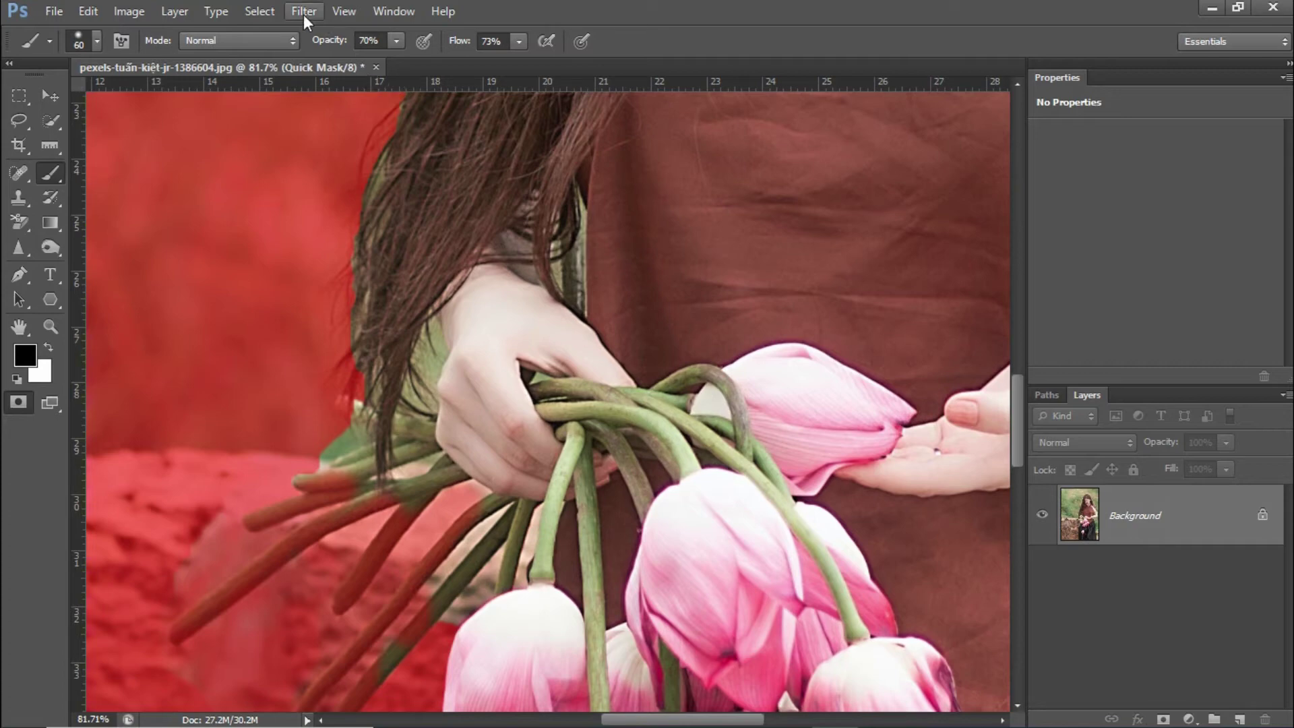
click(261, 12)
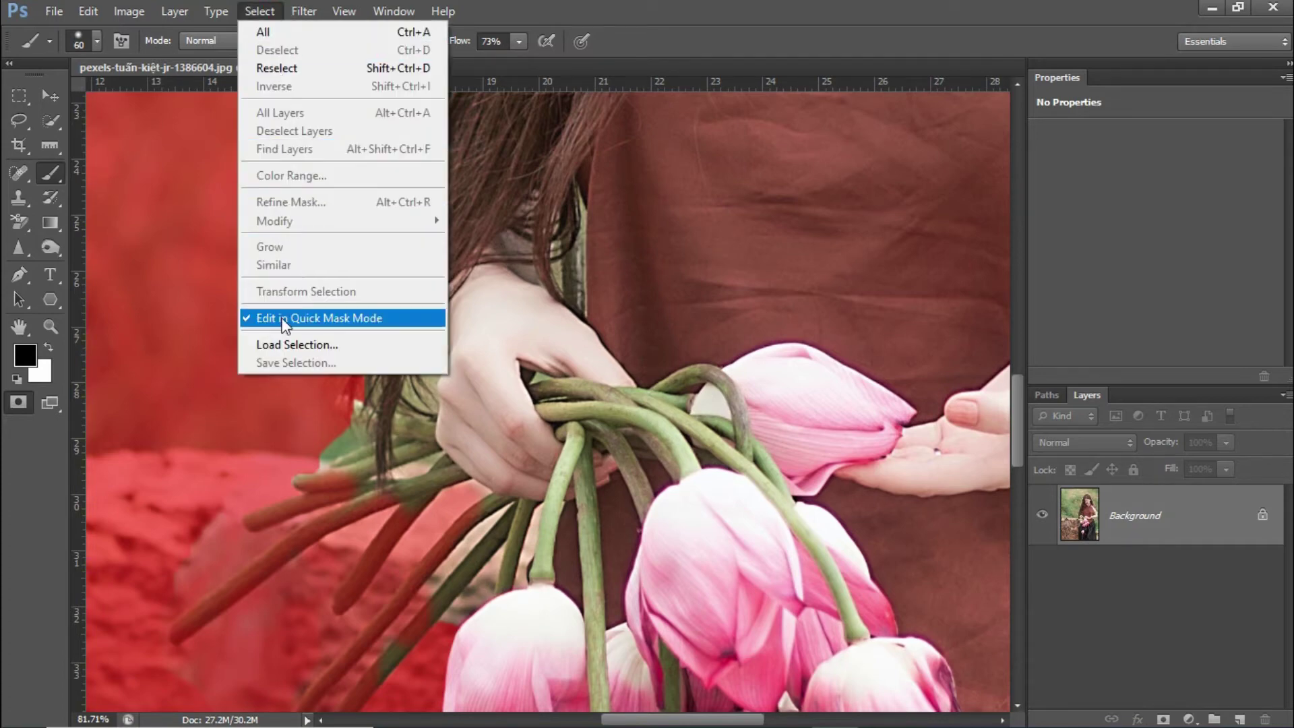
click(291, 318)
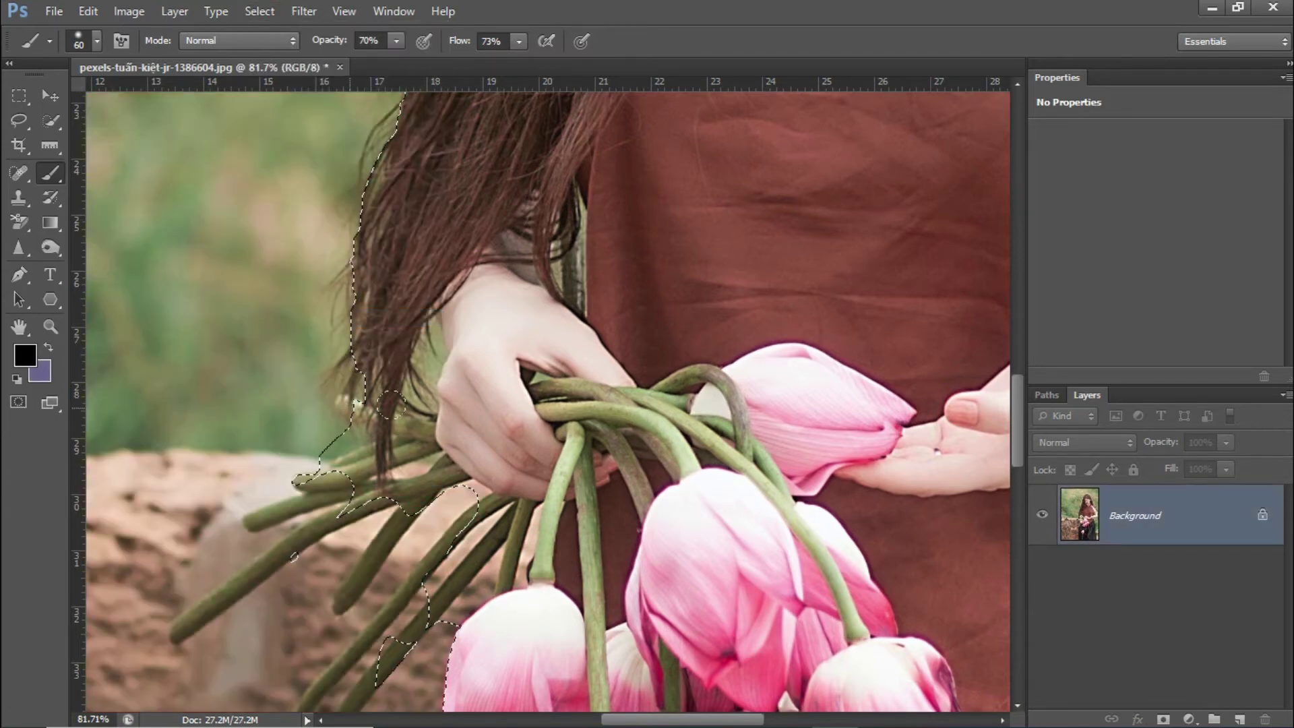
click(1163, 719)
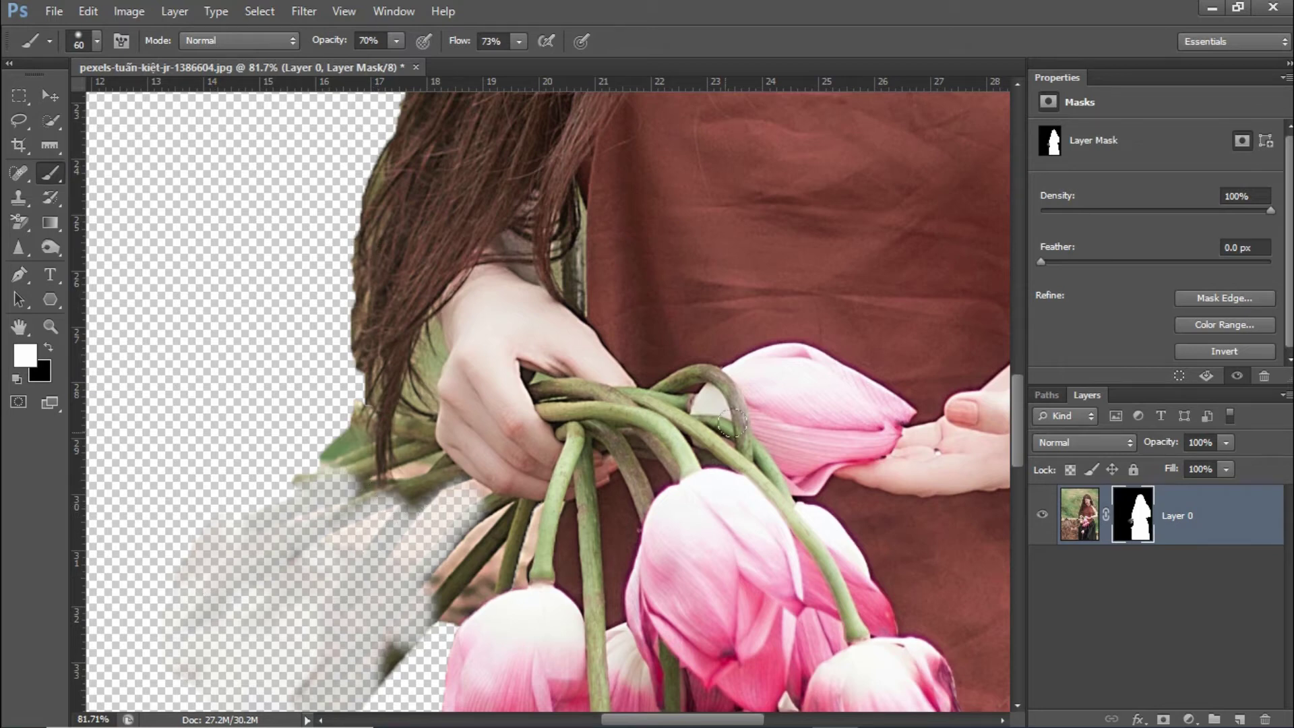
Delete Layer 0's mask without applying it and fit the whole photo in view
drag(731, 423, 379, 357)
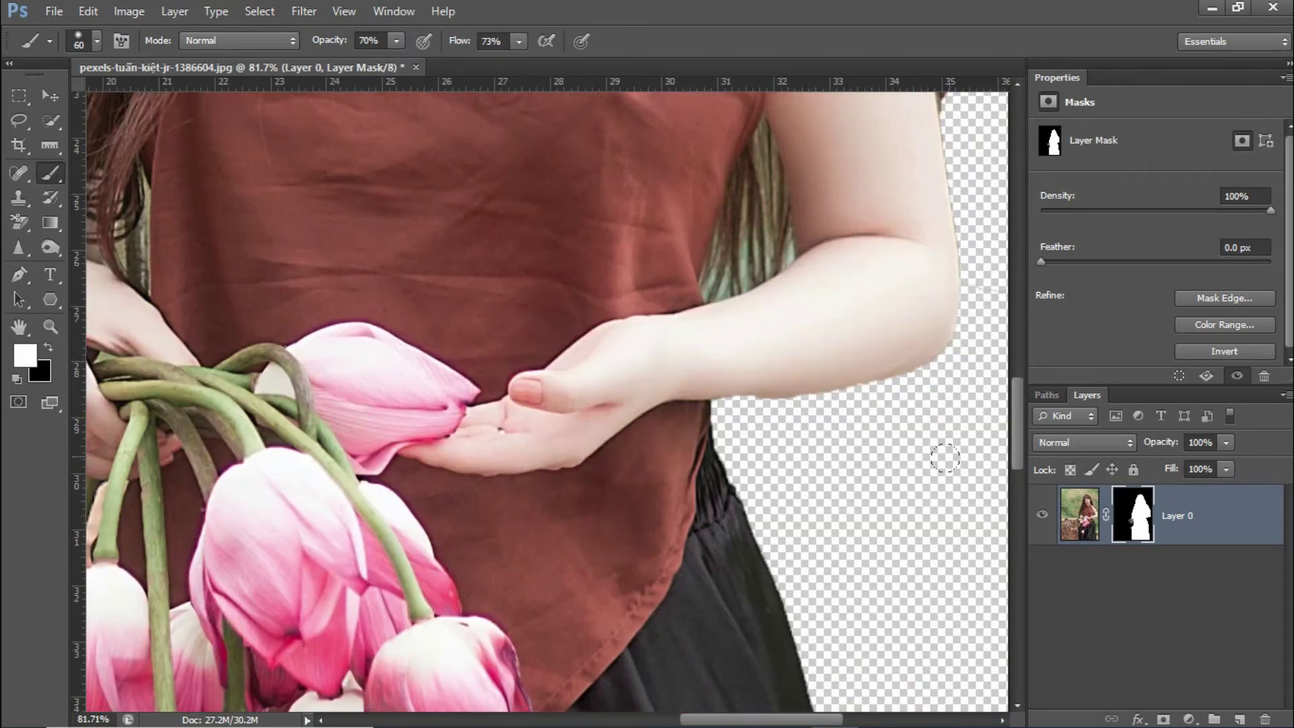
drag(1136, 515, 1268, 720)
click(733, 285)
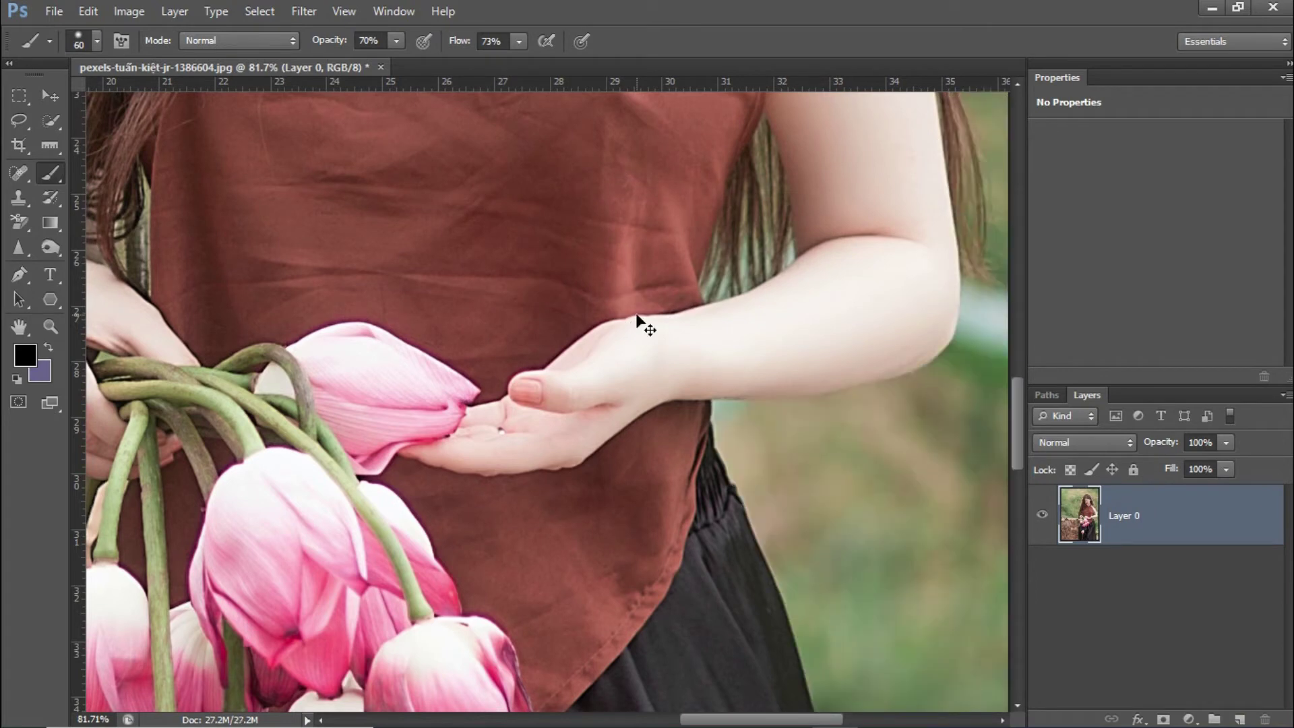
key(ctrl+0)
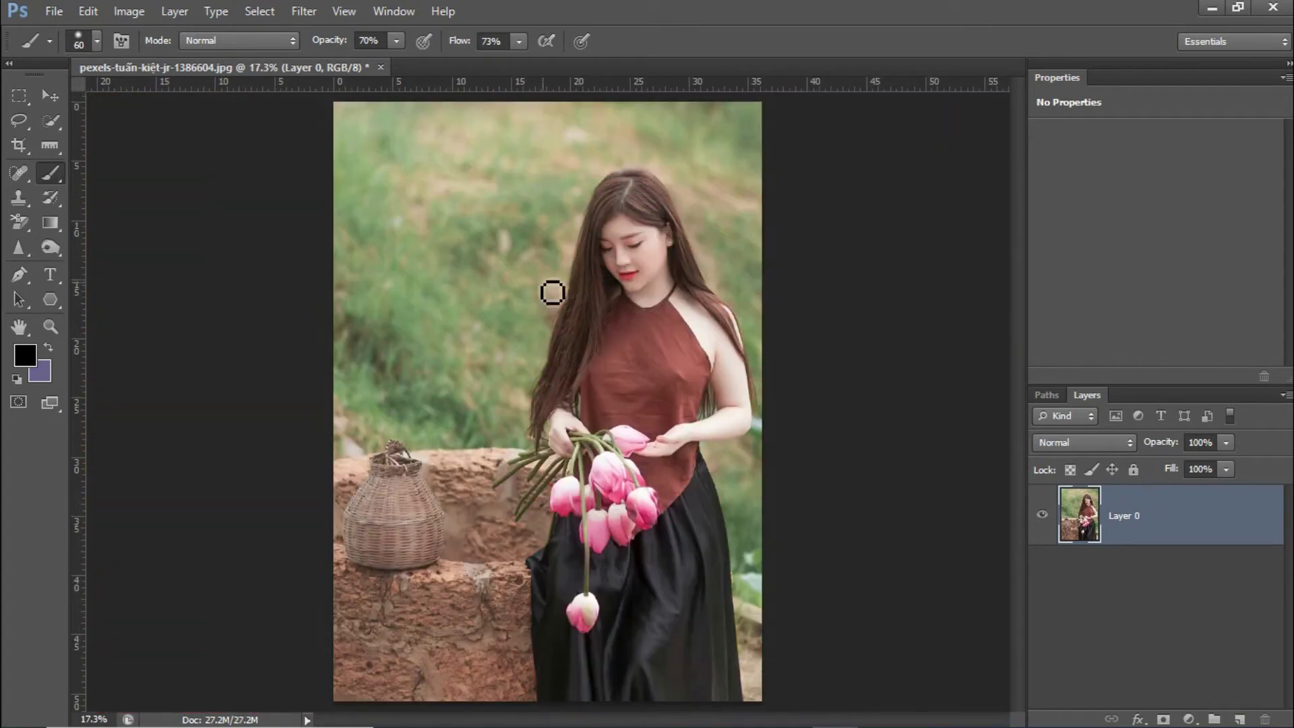
key(v)
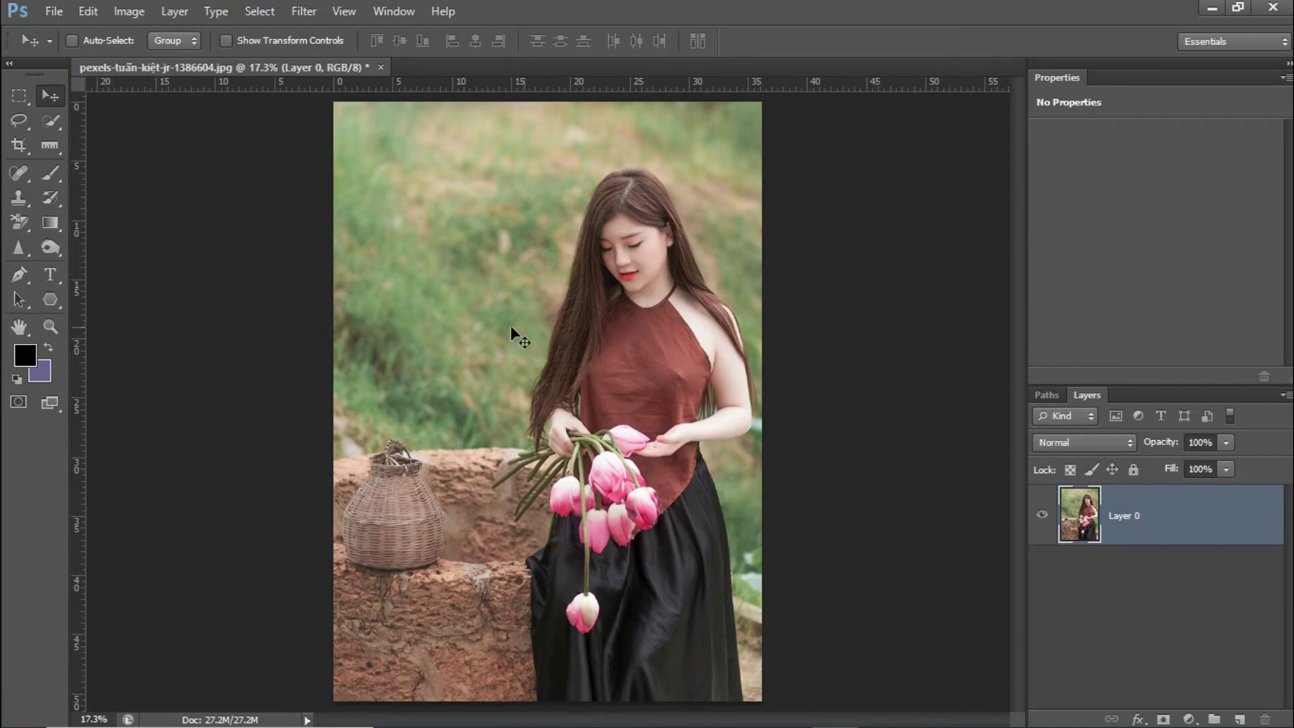
Trace a first Pen outline over the hair, then delete the resulting Shape 1 layer
key(p)
click(452, 239)
click(431, 344)
click(503, 288)
click(534, 217)
click(452, 239)
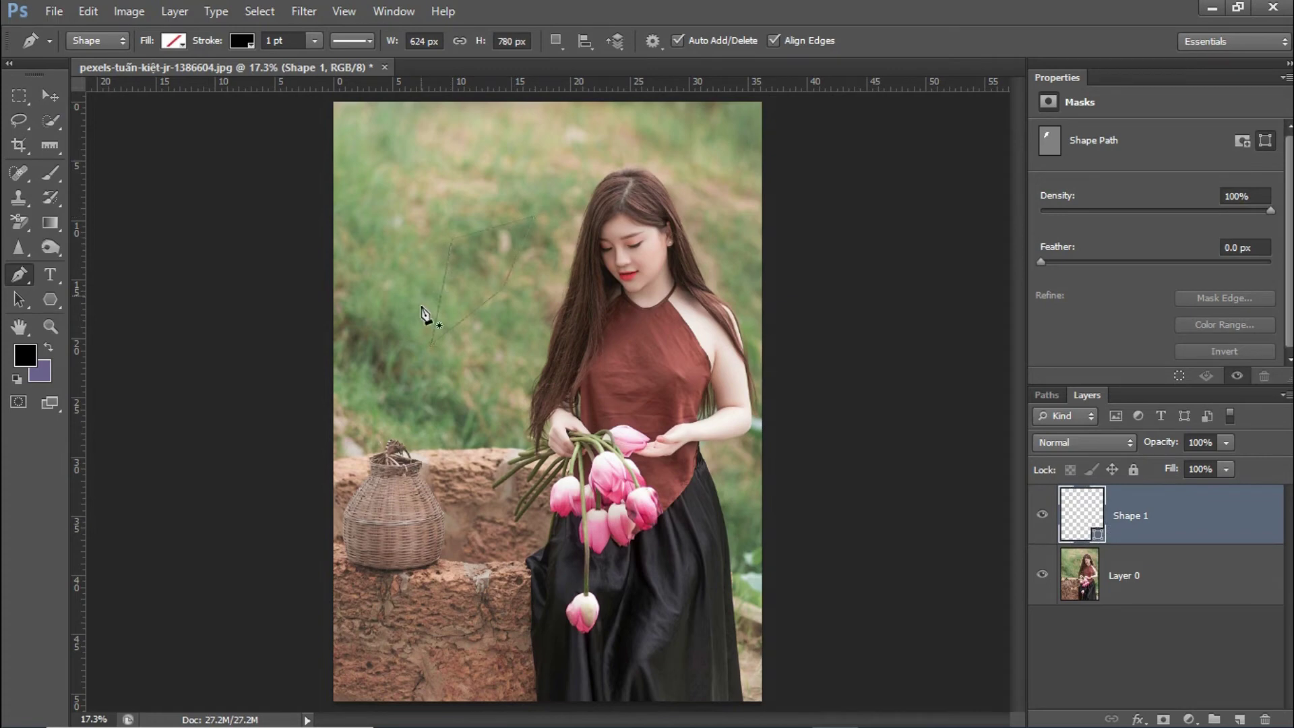
mouse_move(1122, 502)
mouse_down()
mouse_move(1202, 579)
mouse_move(1265, 719)
mouse_up()
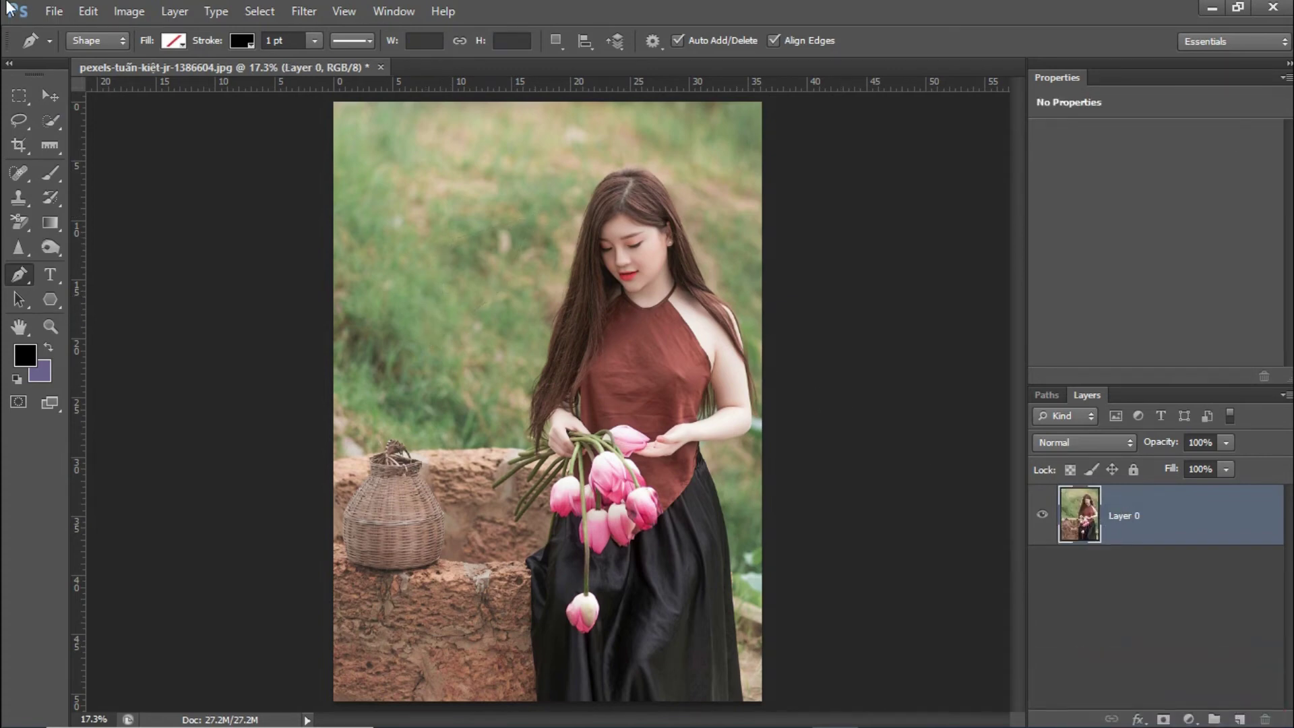
Switch the Pen to Path mode and draw a closed path over the hair and chest
click(78, 43)
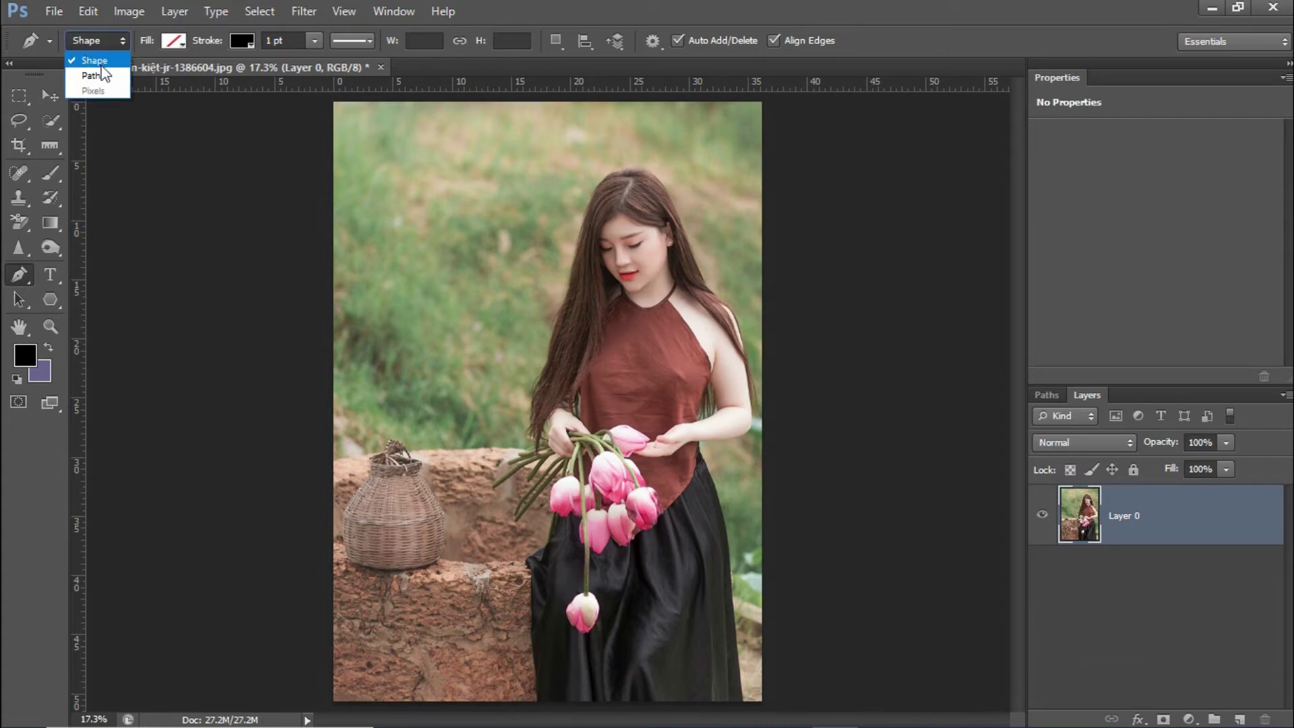
click(87, 76)
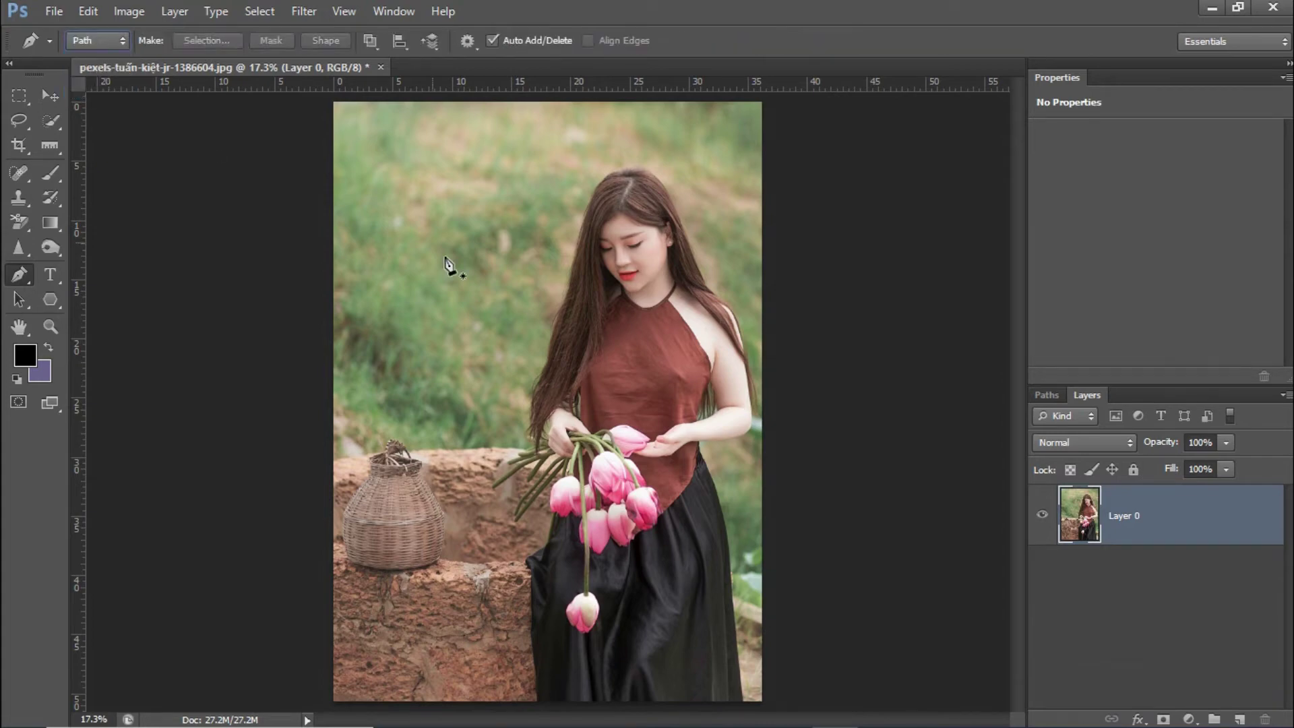
click(566, 204)
click(487, 372)
click(683, 383)
click(683, 261)
click(597, 205)
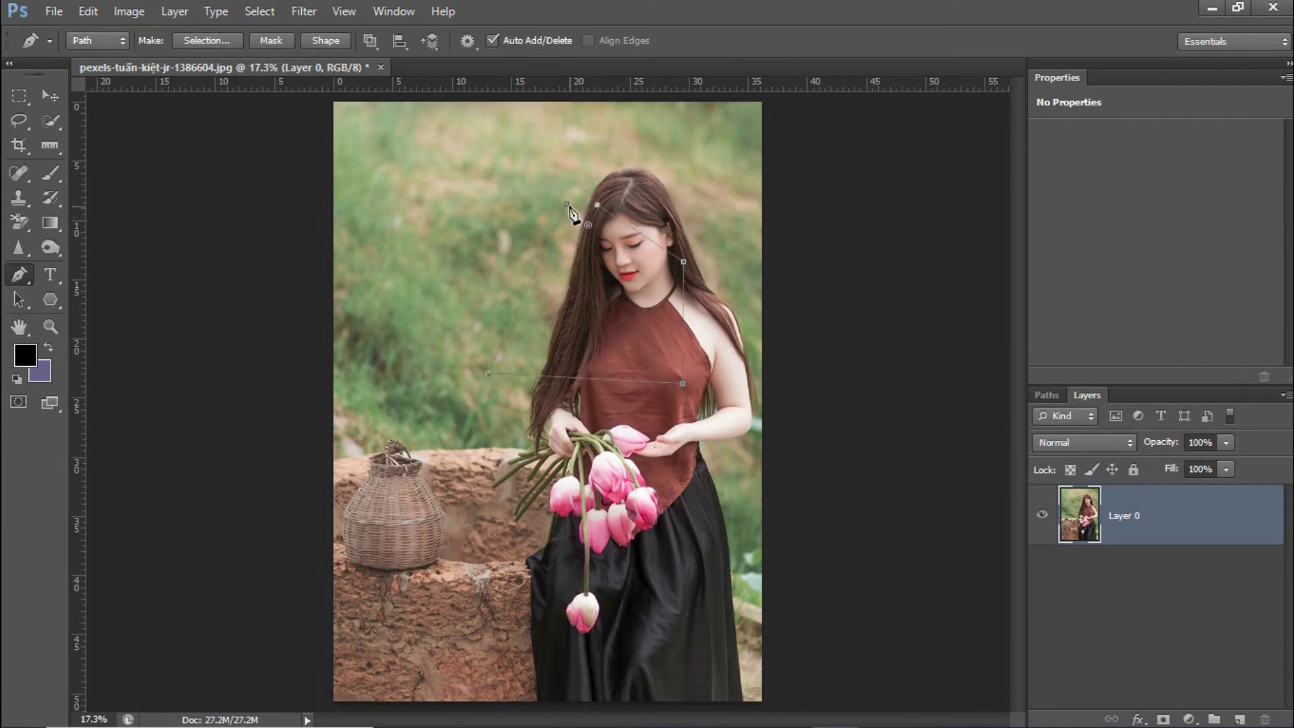
click(564, 204)
Toggle Edit in Quick Mask Mode on and back off from the Select menu
scroll(634, 278, up, 1)
scroll(629, 303, up, 2)
scroll(635, 306, up, 1)
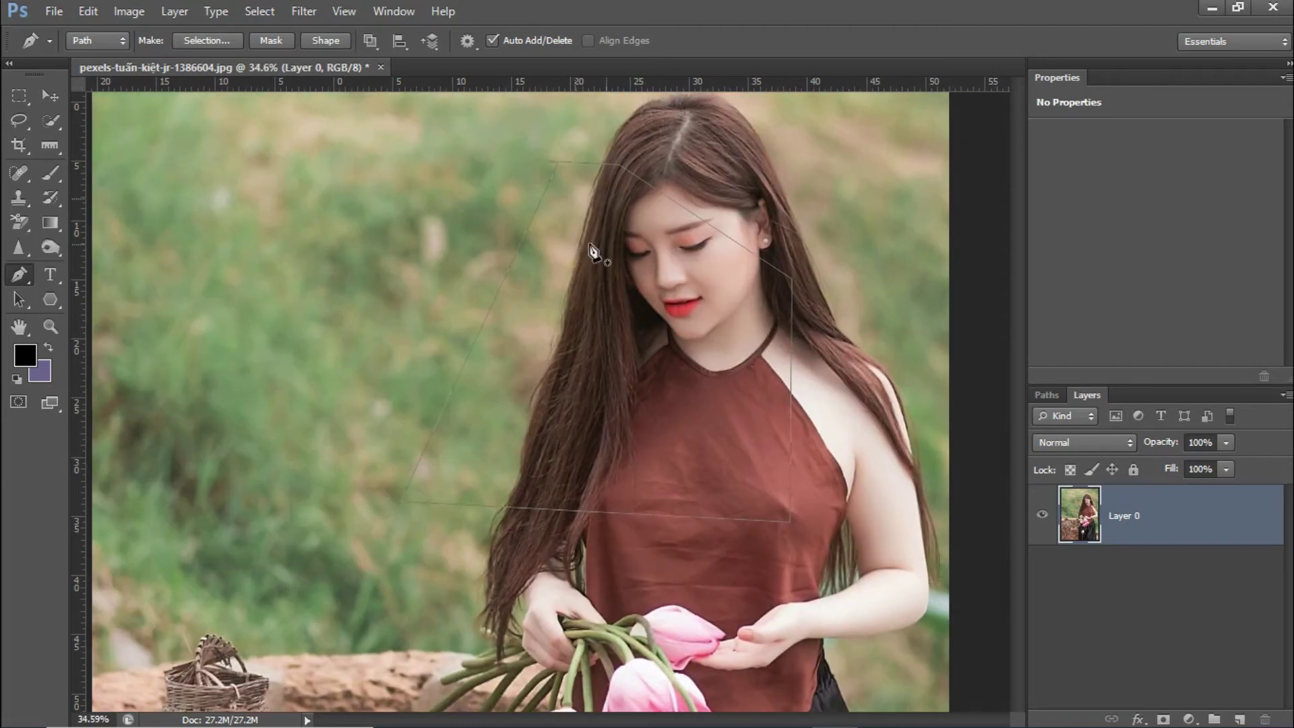
click(270, 12)
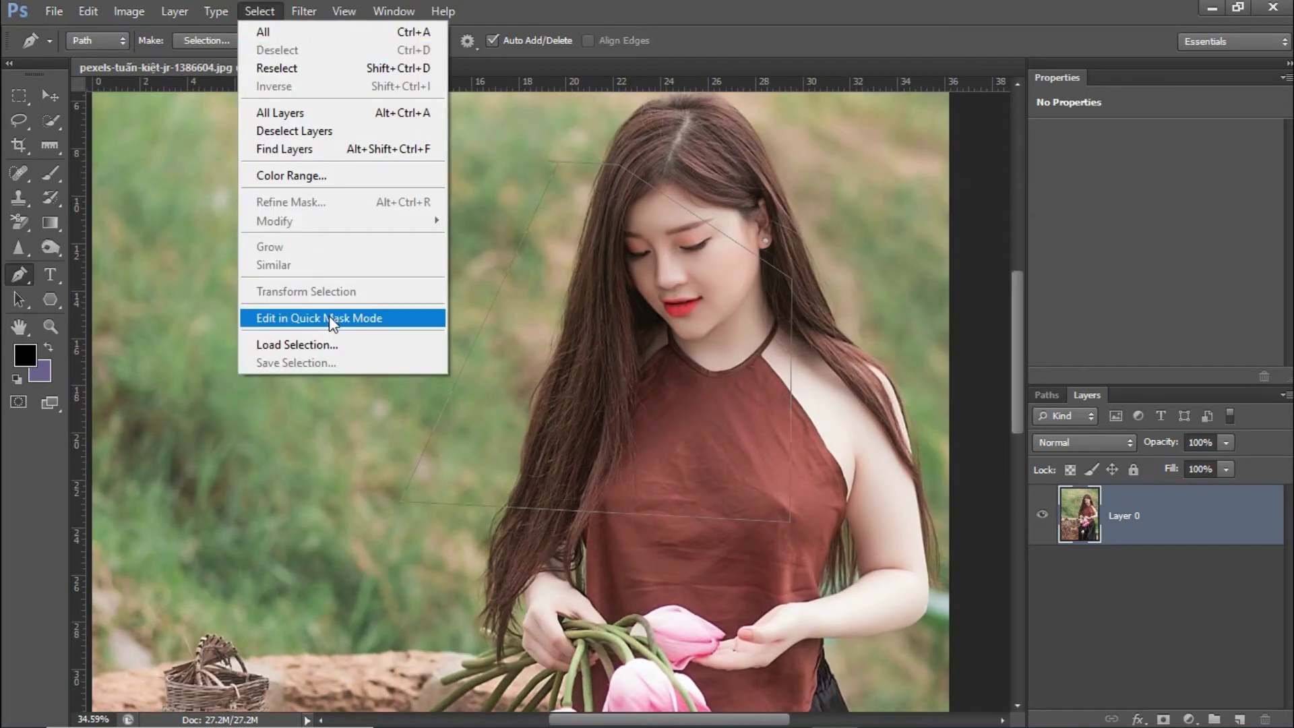
click(304, 320)
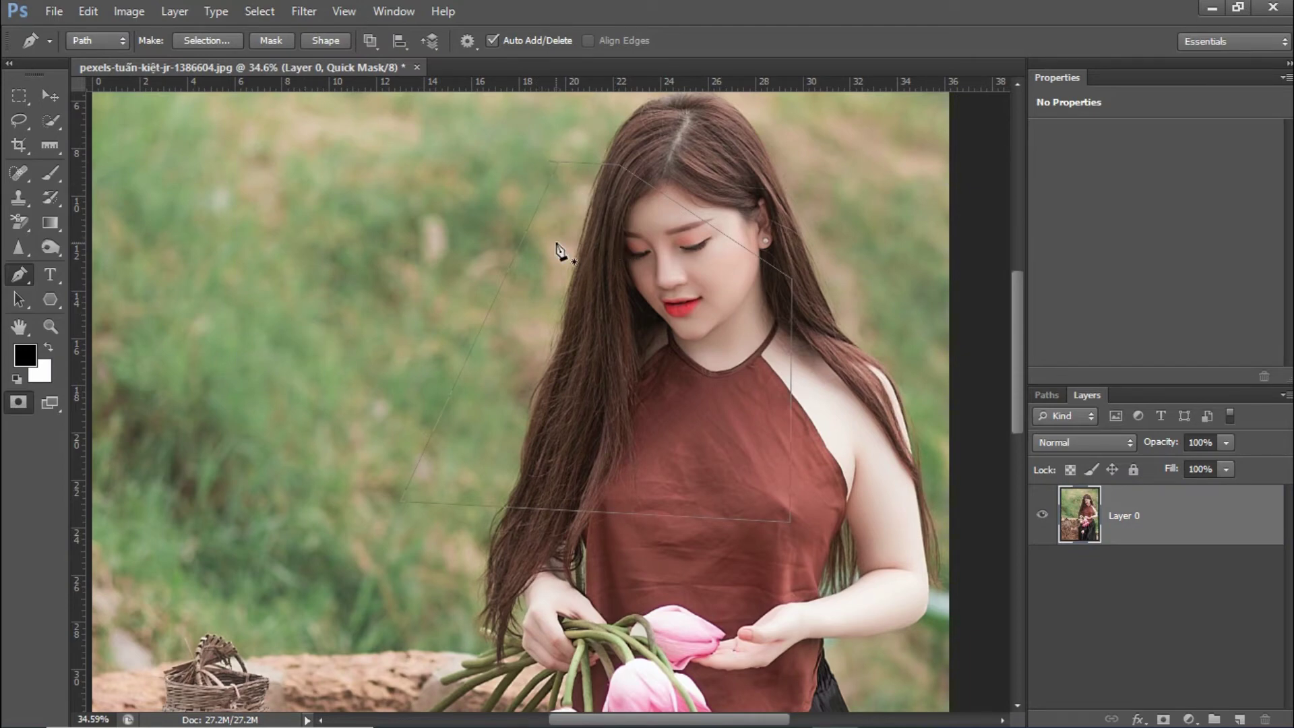
click(260, 12)
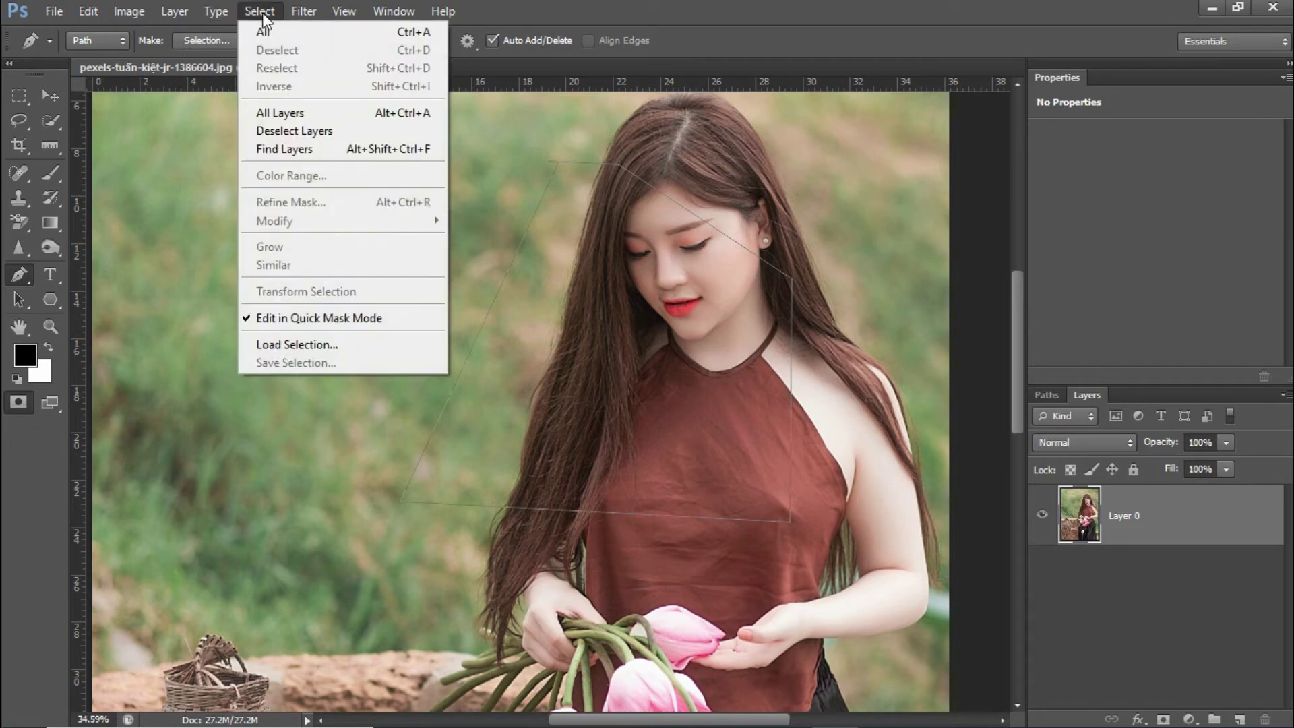
click(303, 318)
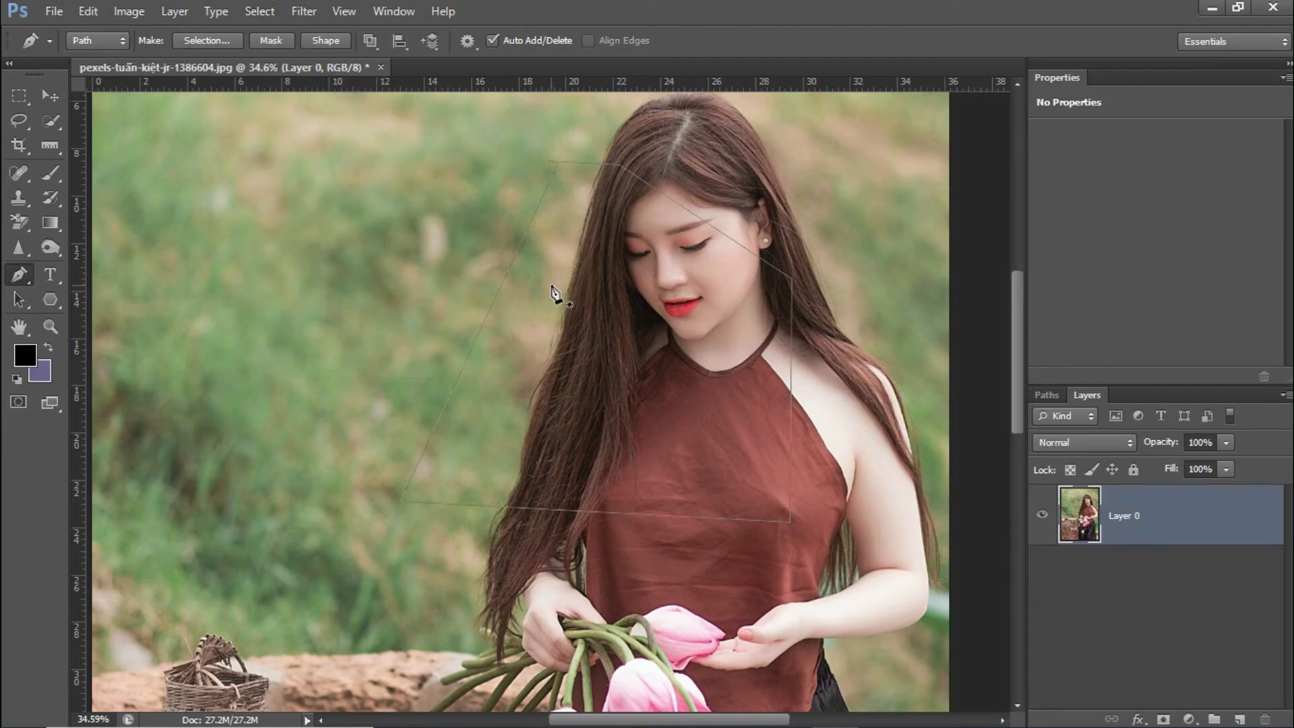
Load the path as a selection with Ctrl+Enter, preview it in Quick Mask, then exit and zoom out
key(ctrl+Return)
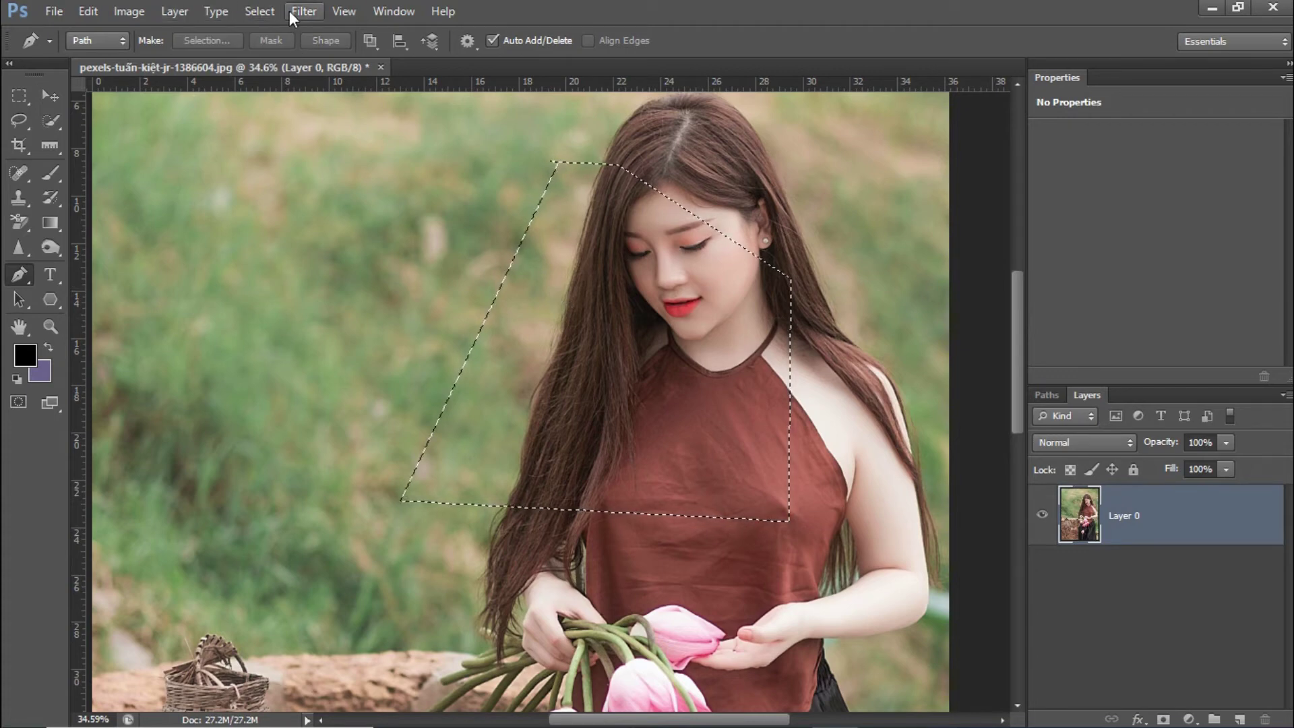
click(277, 11)
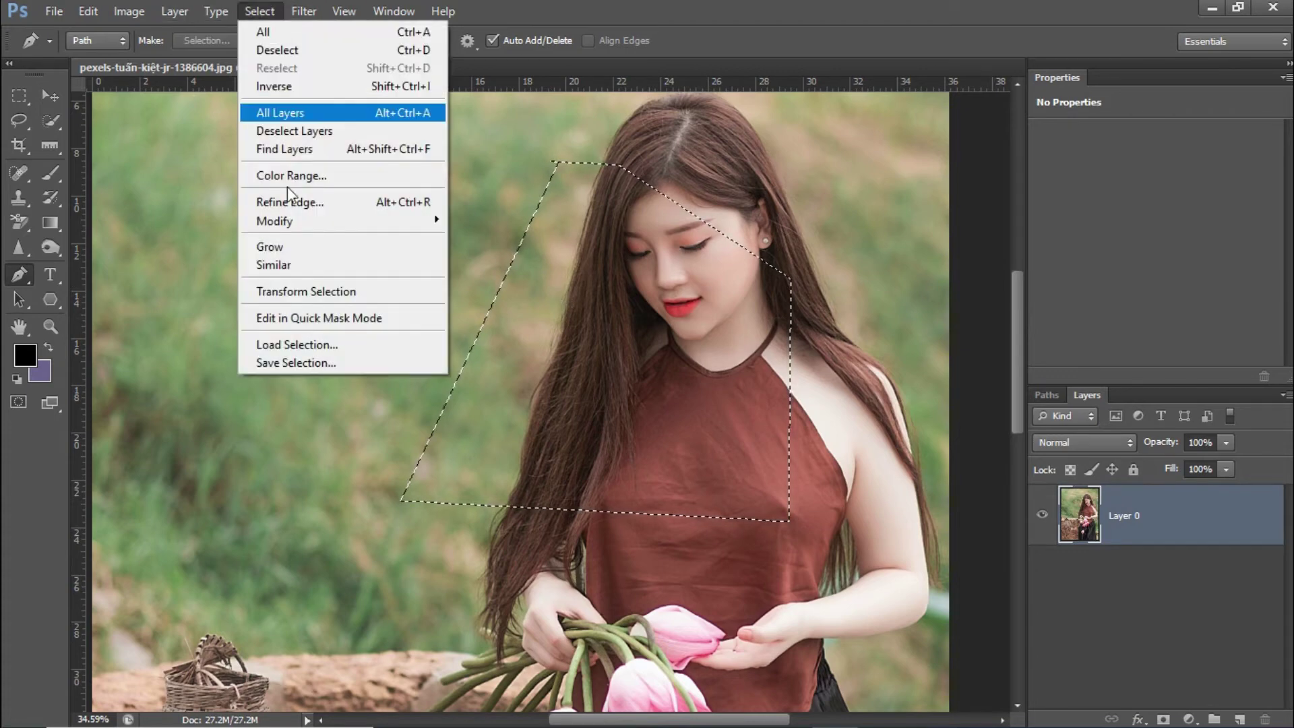
click(317, 320)
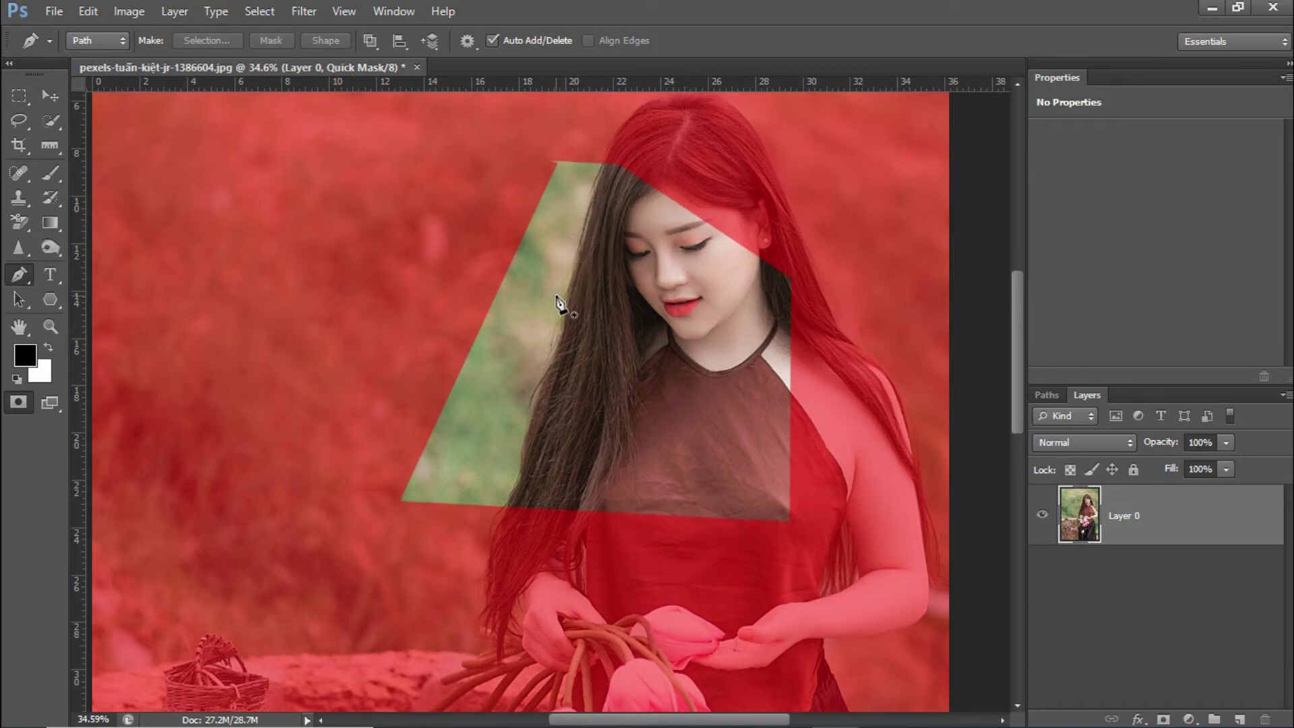
click(258, 11)
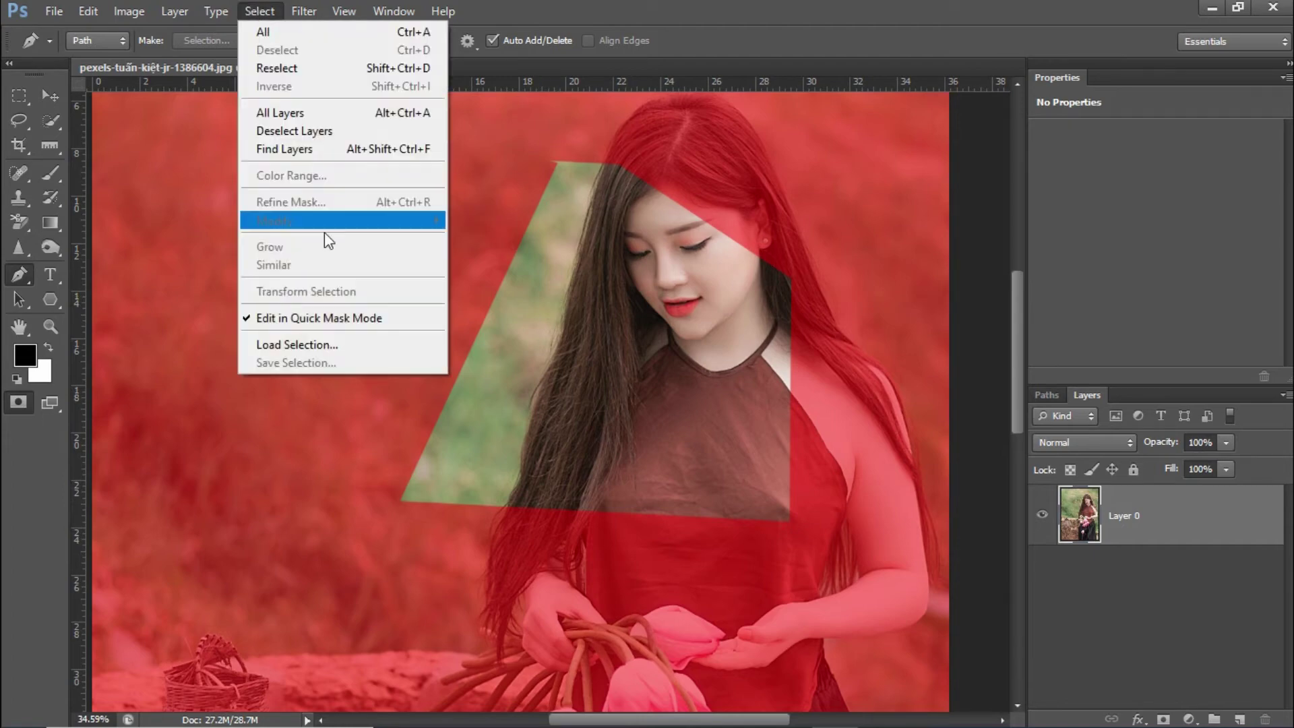
click(265, 322)
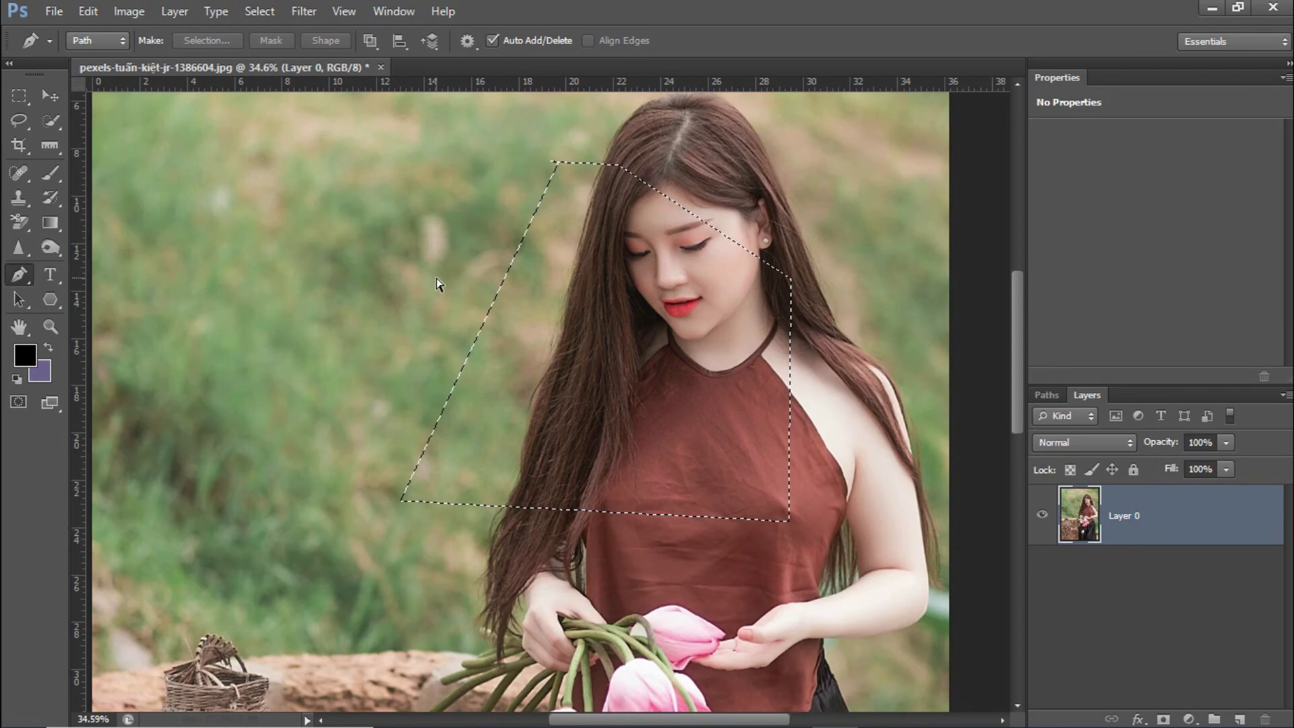
scroll(467, 264, down, 3)
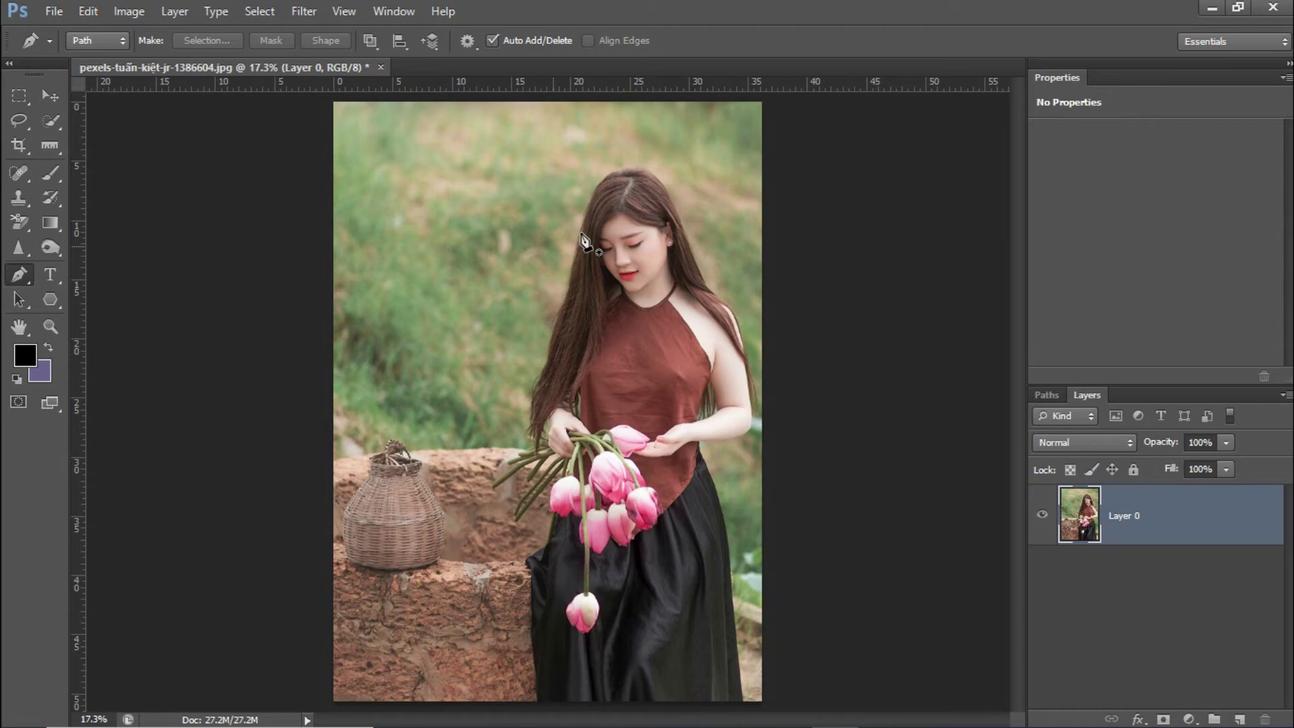
click(263, 14)
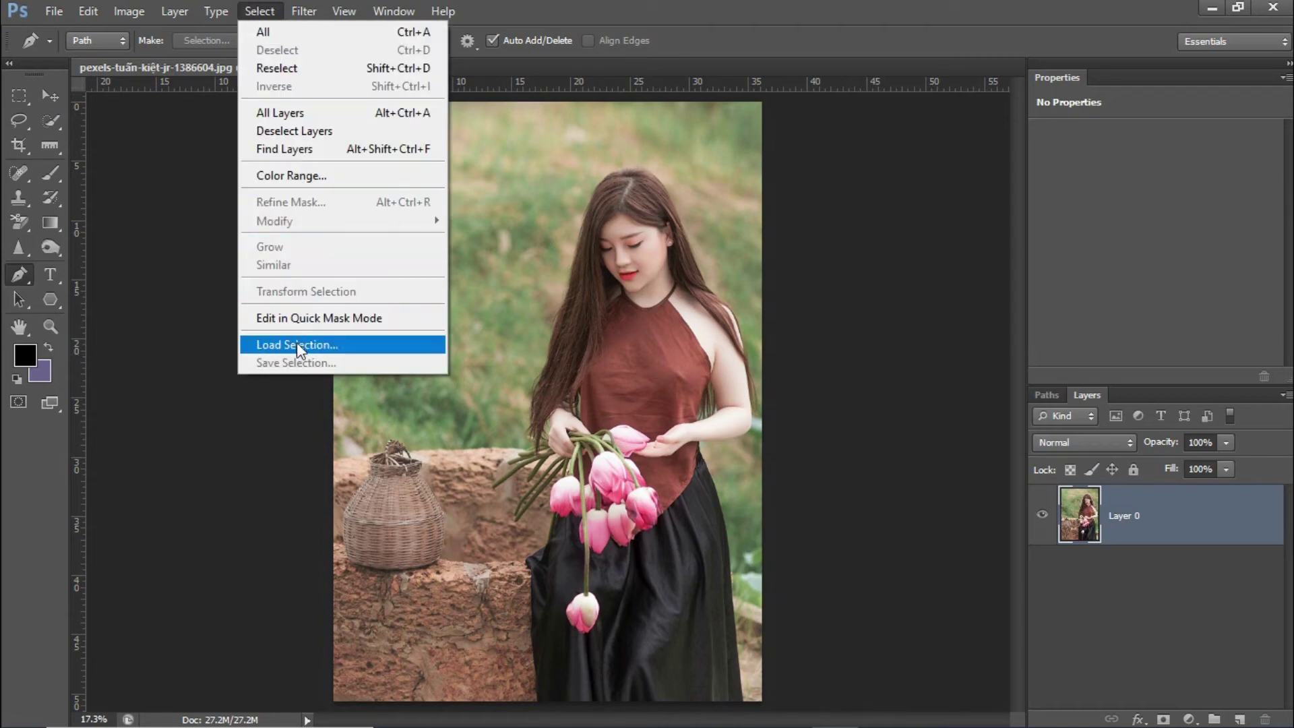
click(606, 333)
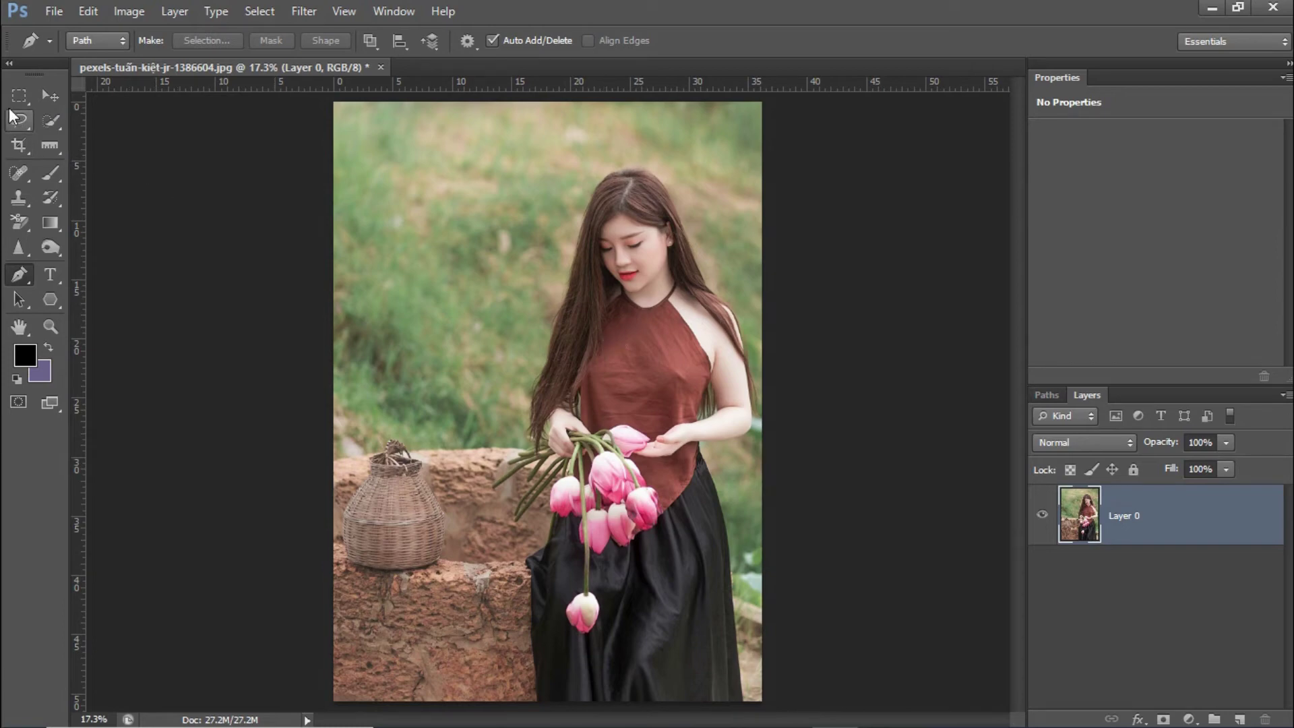
click(53, 122)
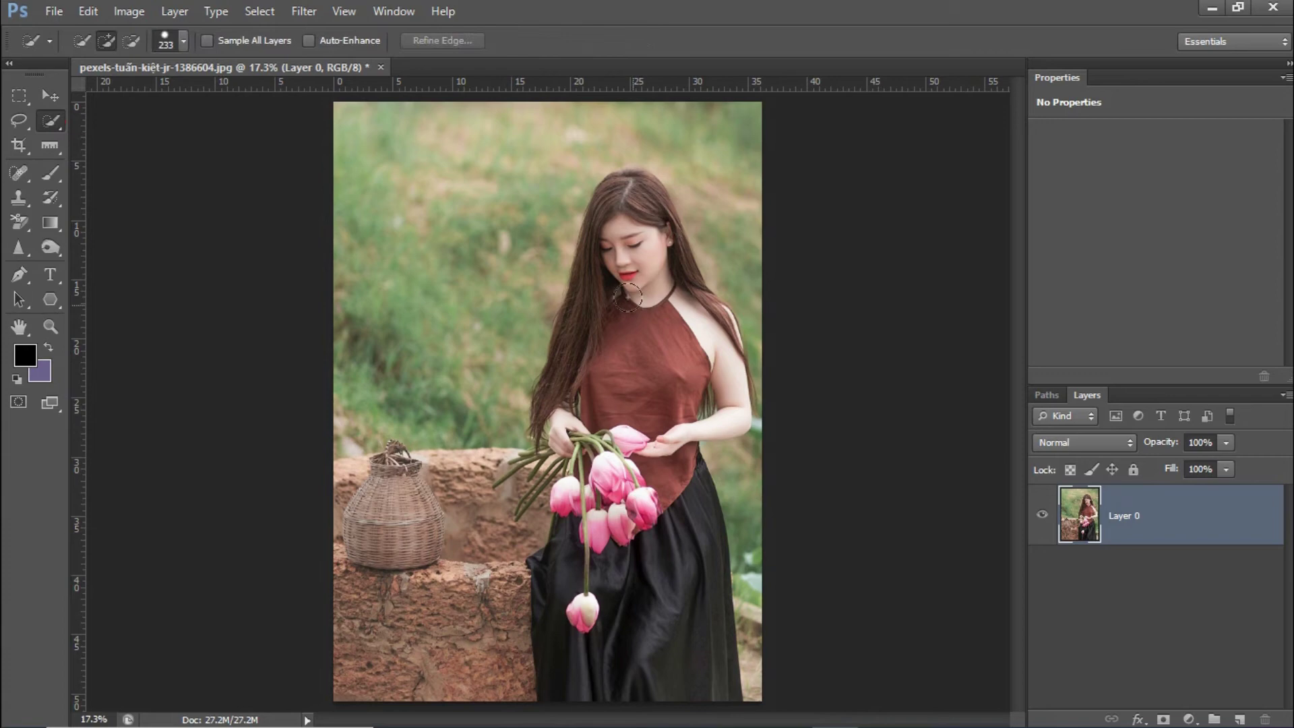
Paint a Quick Selection over the woman's hair, top, stems and skirt
mouse_move(620, 204)
mouse_down()
mouse_move(670, 453)
mouse_move(699, 352)
mouse_move(684, 286)
mouse_move(635, 193)
mouse_move(653, 202)
mouse_up()
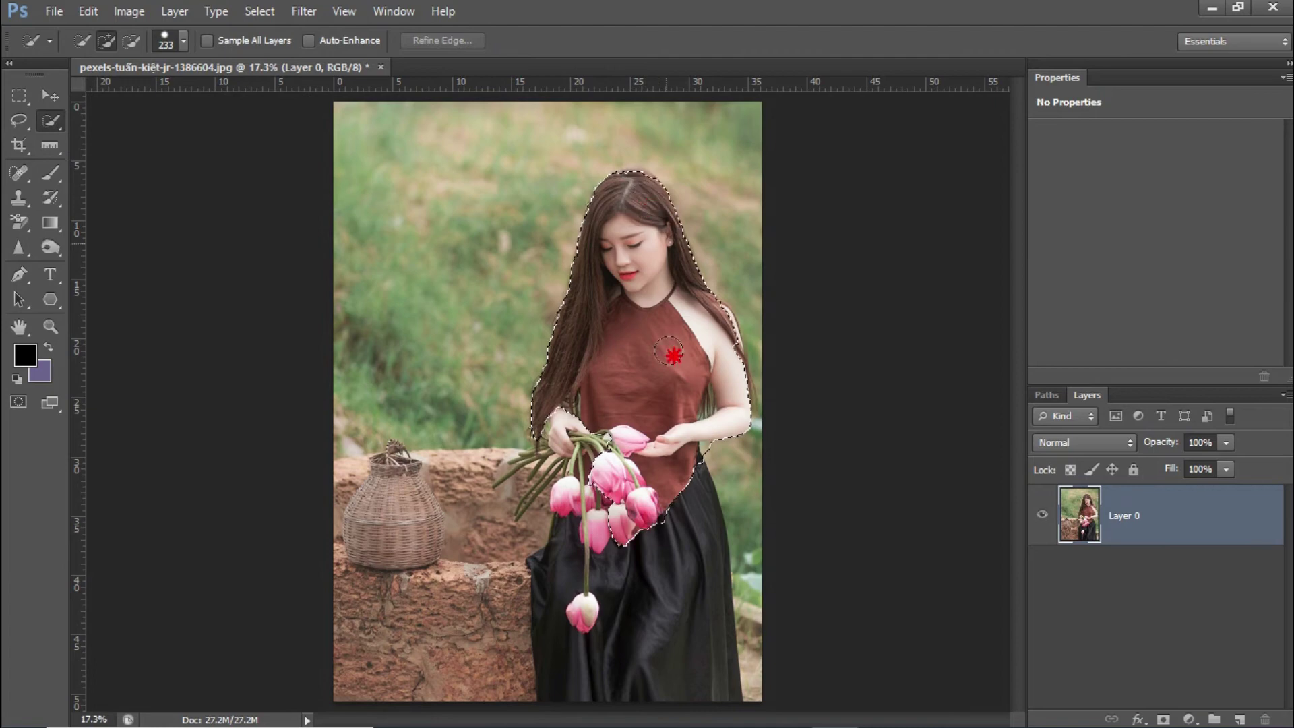
mouse_move(553, 478)
mouse_down()
mouse_move(532, 501)
mouse_move(583, 542)
mouse_up()
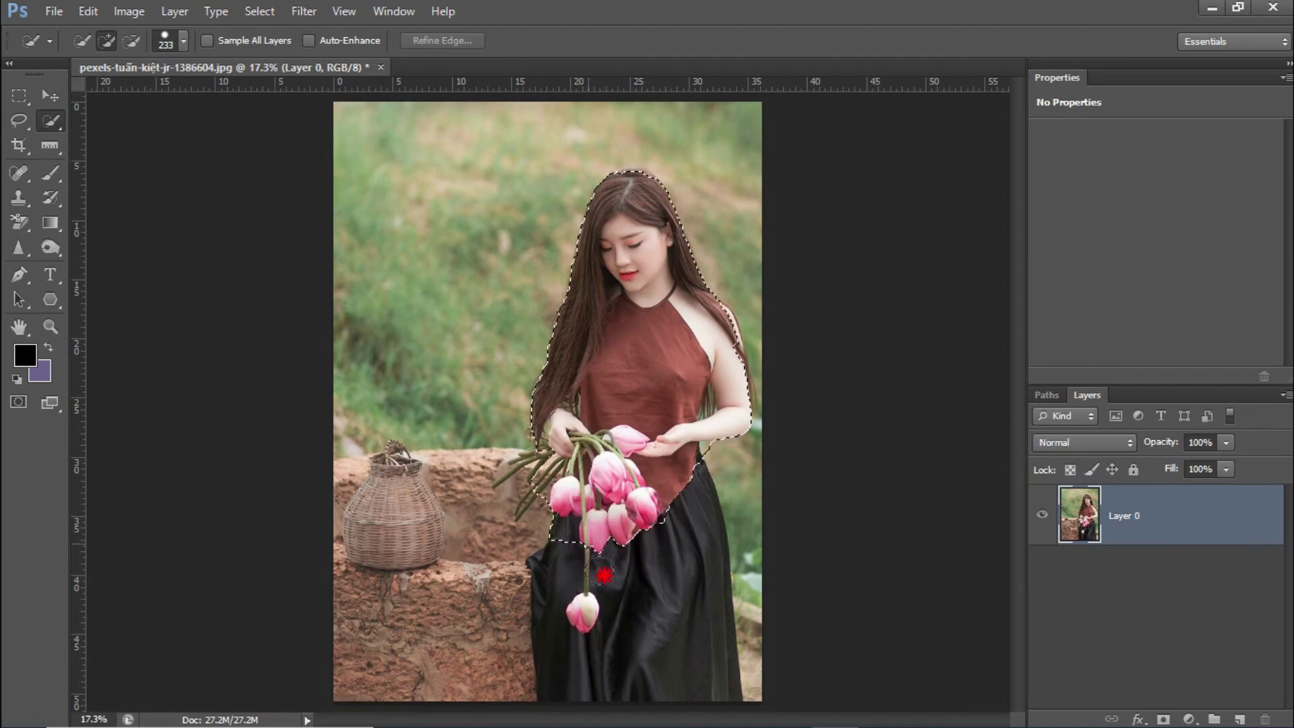
click(630, 690)
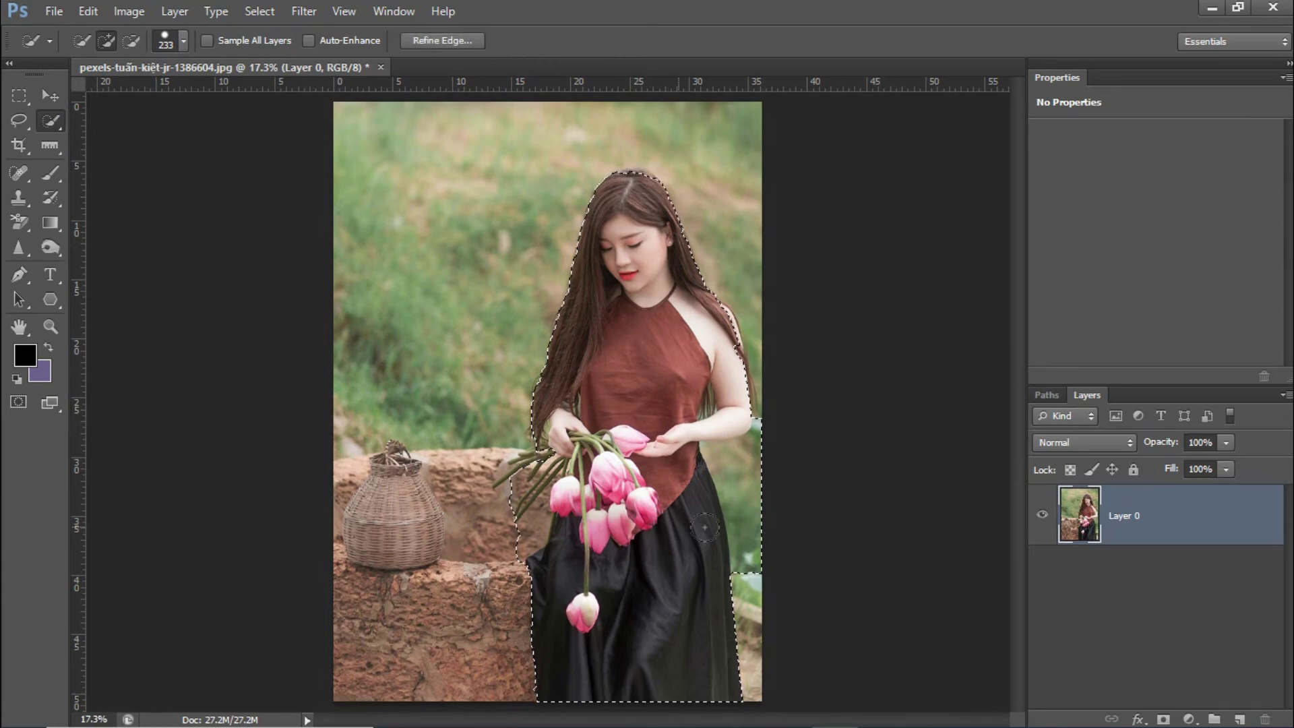
Alt-paint to subtract the right-edge strip and the hanging flower stems
alt+click(756, 526)
drag(753, 526, 745, 463)
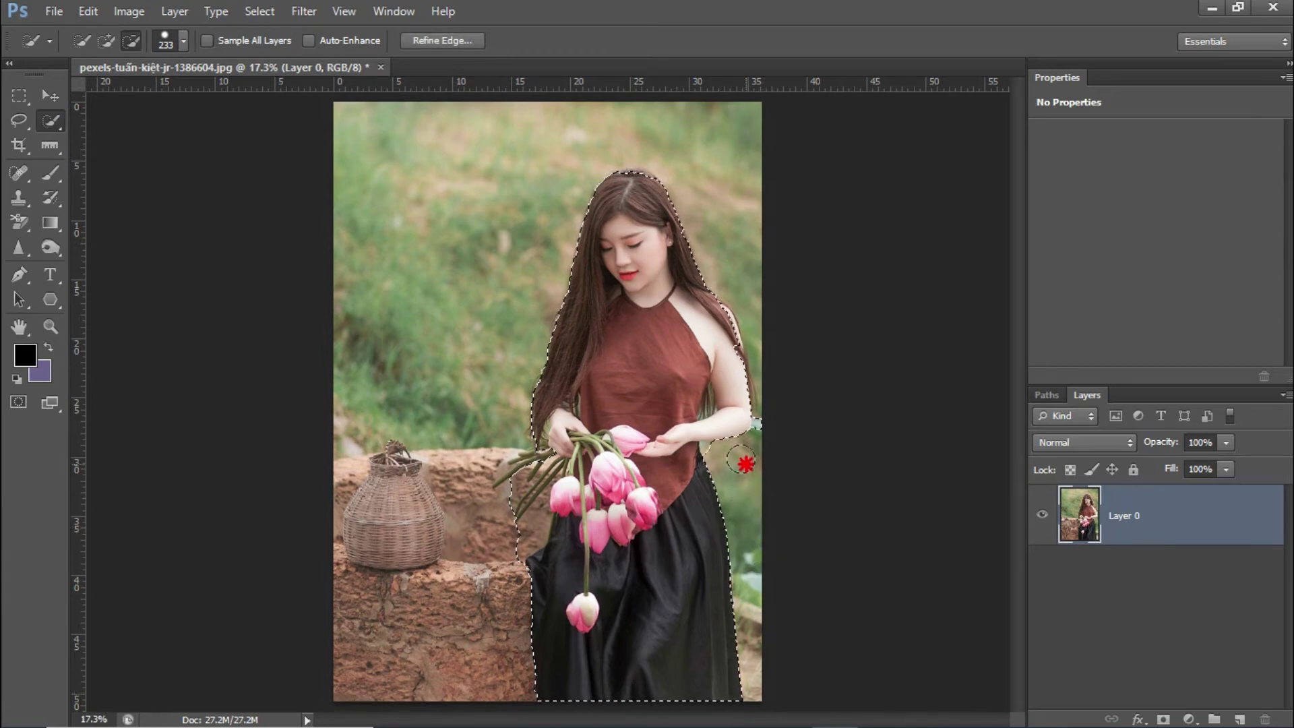
key(alt)
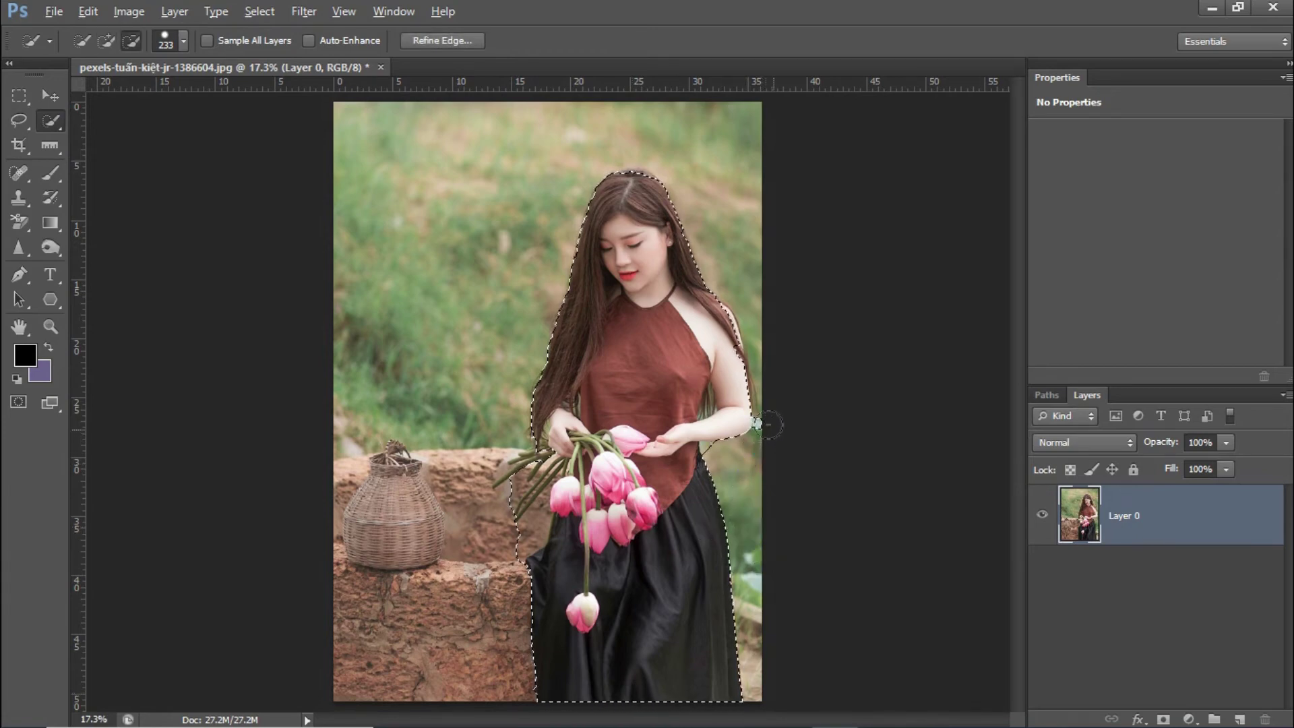
alt+click(744, 481)
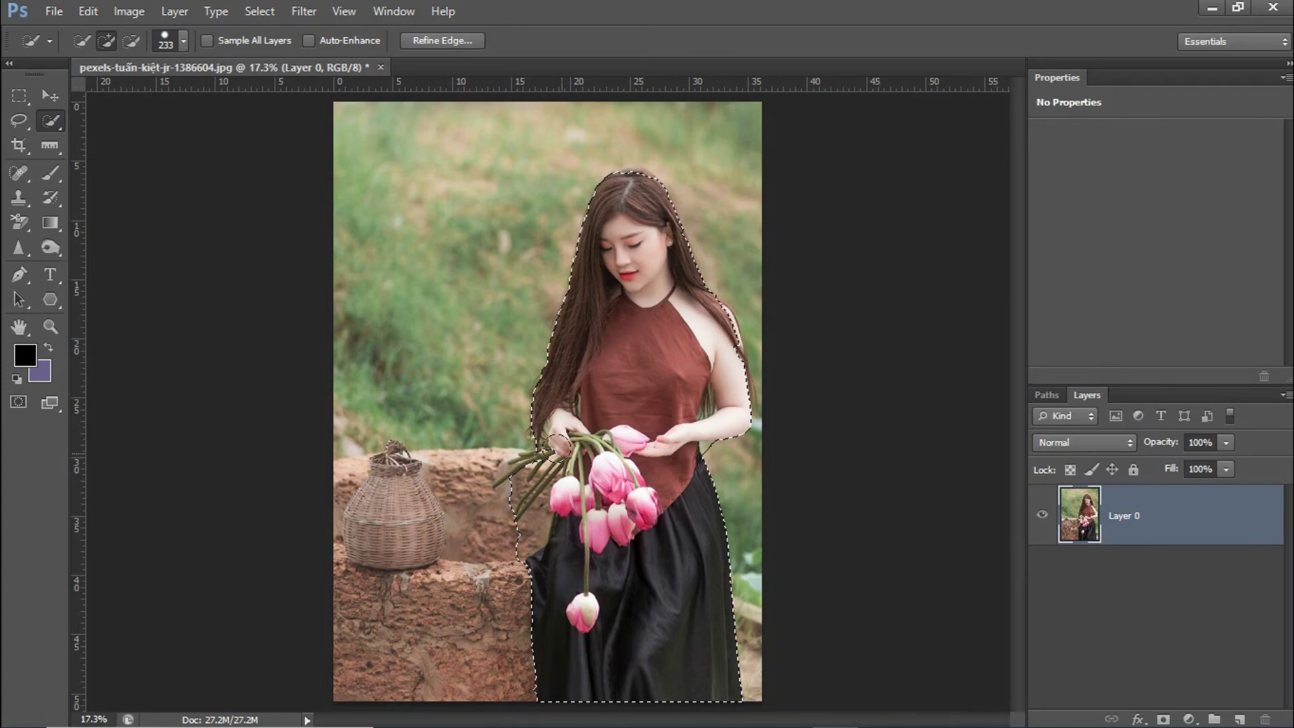
mouse_move(517, 465)
mouse_down()
mouse_move(514, 532)
mouse_move(528, 461)
mouse_move(536, 475)
mouse_up()
Save the woman's selection as a new channel named 01, then deselect
click(254, 14)
click(276, 363)
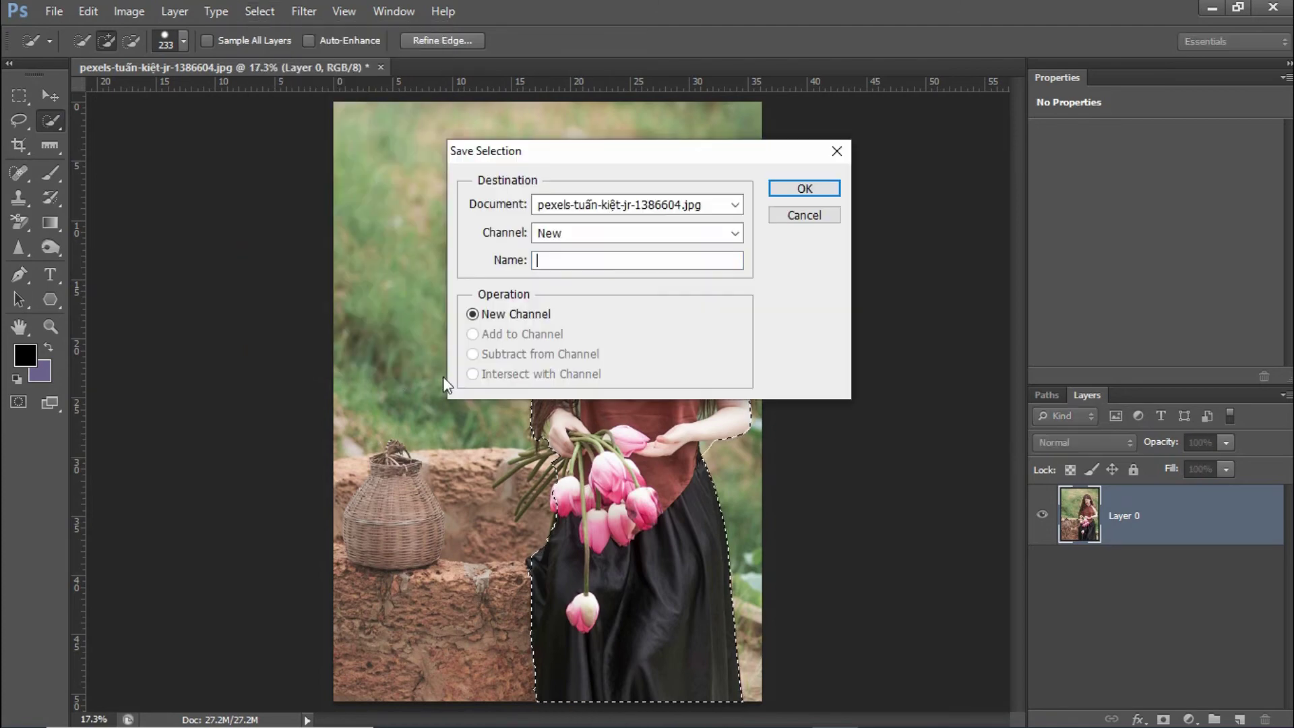
click(562, 238)
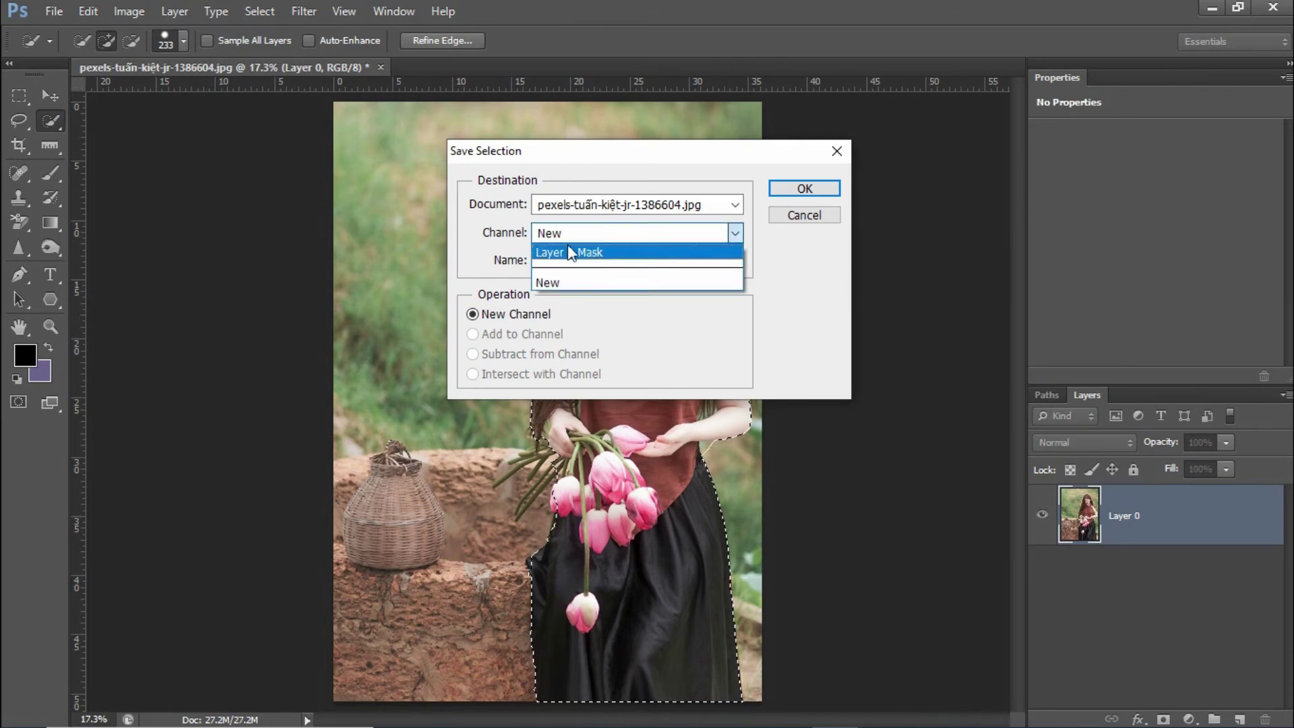
click(566, 235)
click(545, 262)
text(01)
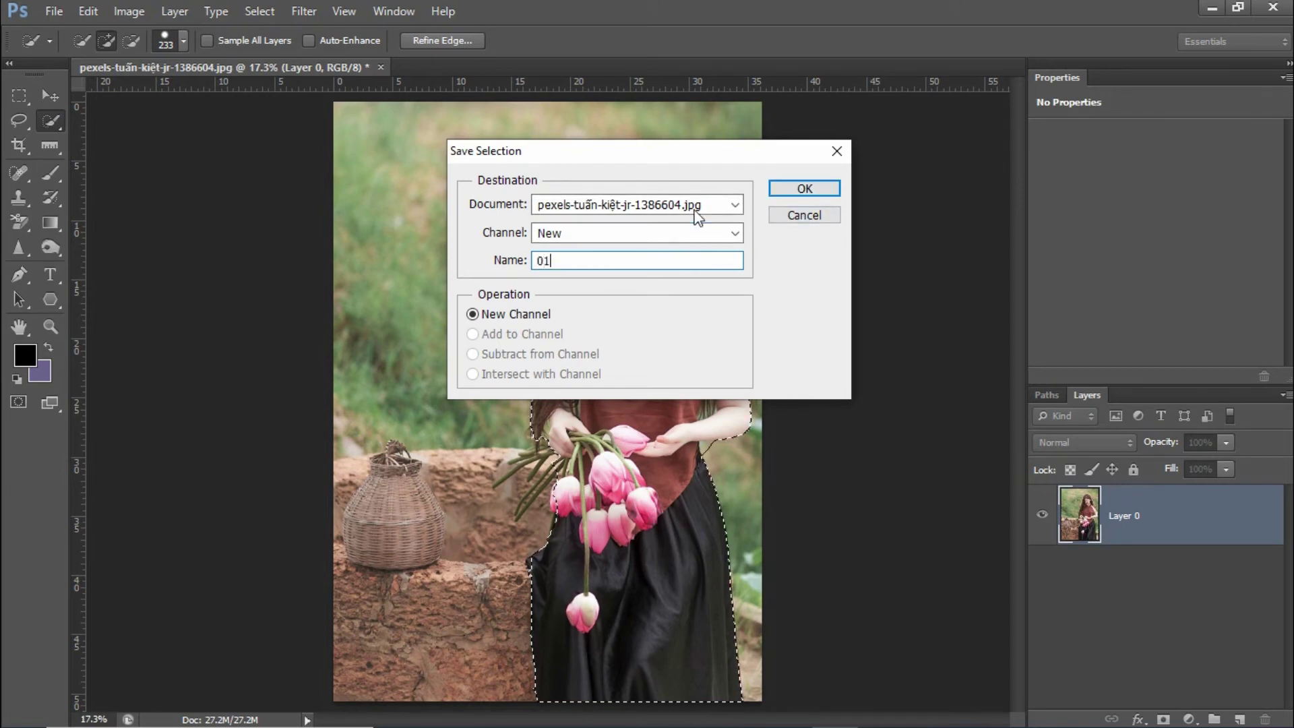
click(804, 190)
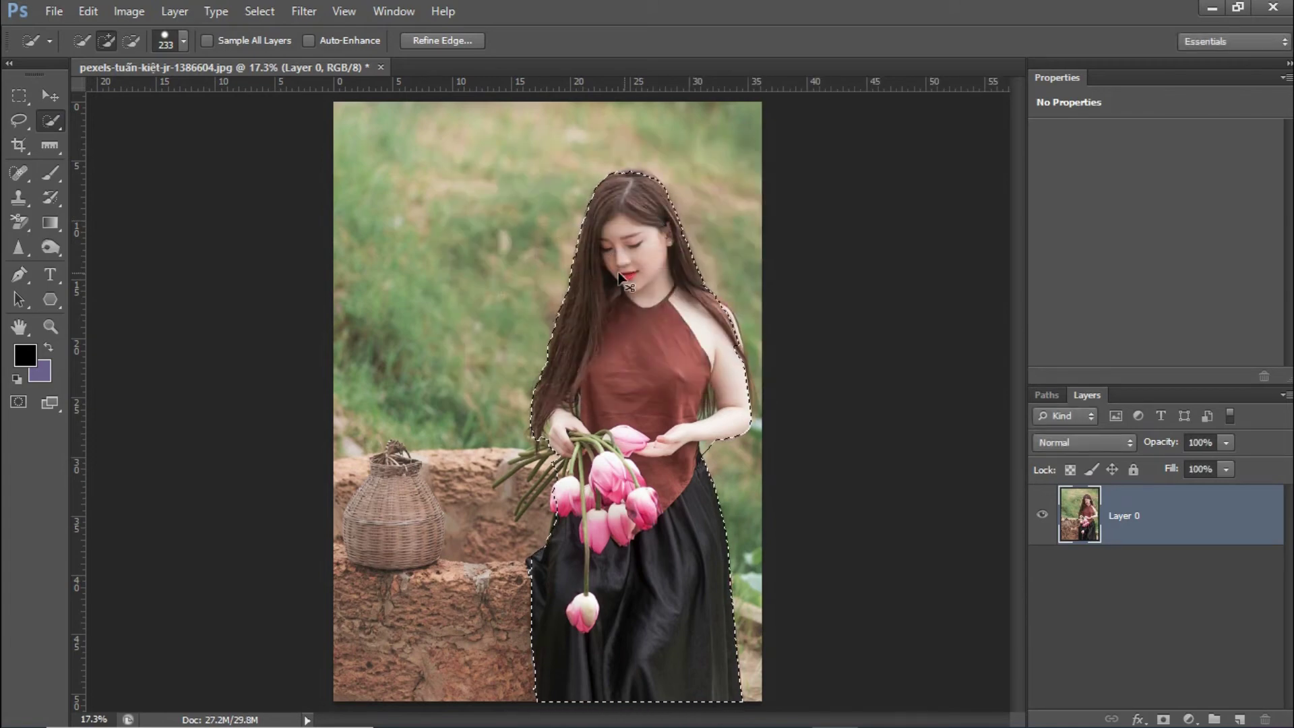
key(ctrl+d)
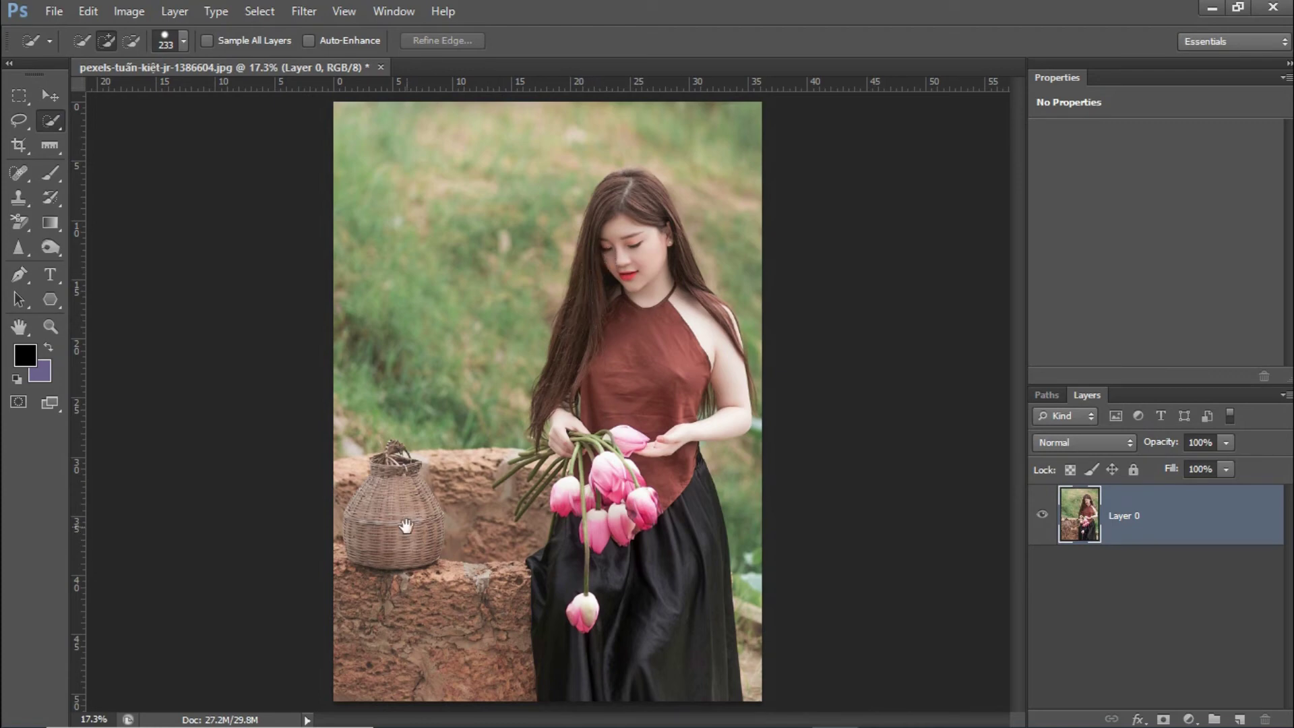
Zoom to the basket, Quick-Select it, and Alt-subtract the background to its left and base
drag(404, 528, 432, 549)
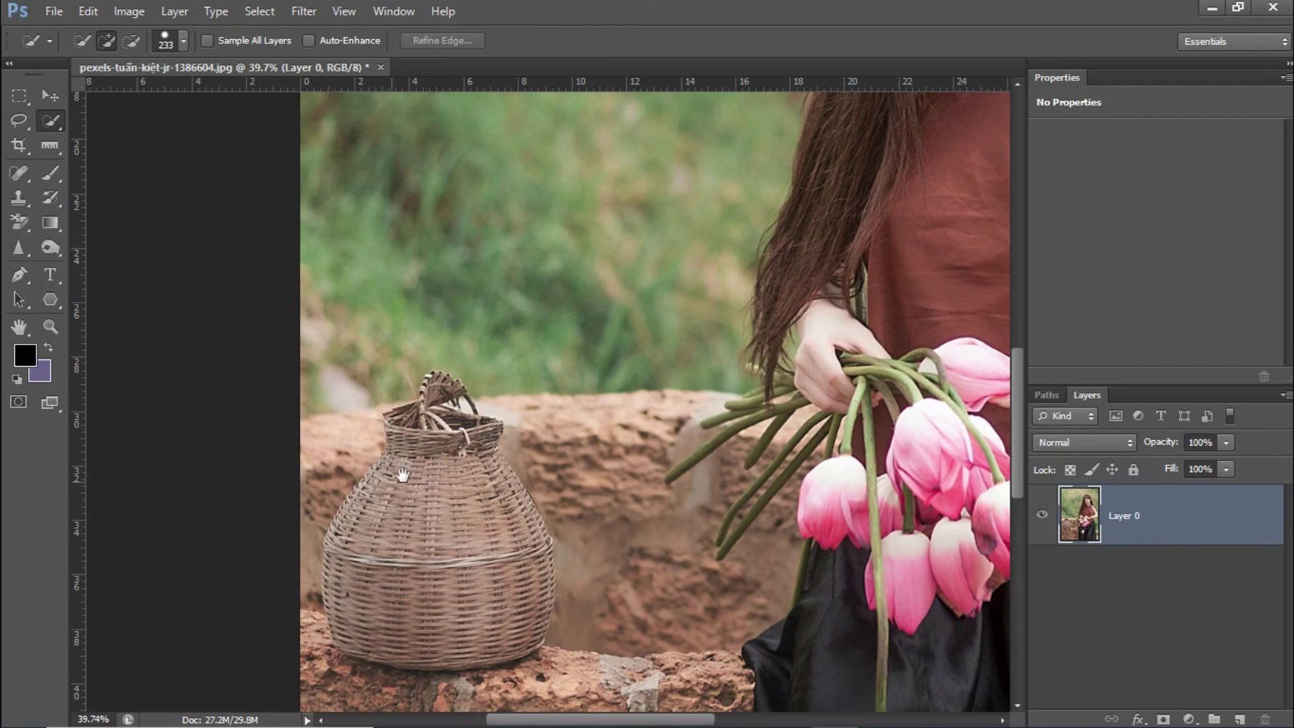
mouse_move(409, 475)
mouse_down()
mouse_move(454, 283)
mouse_move(556, 353)
mouse_up()
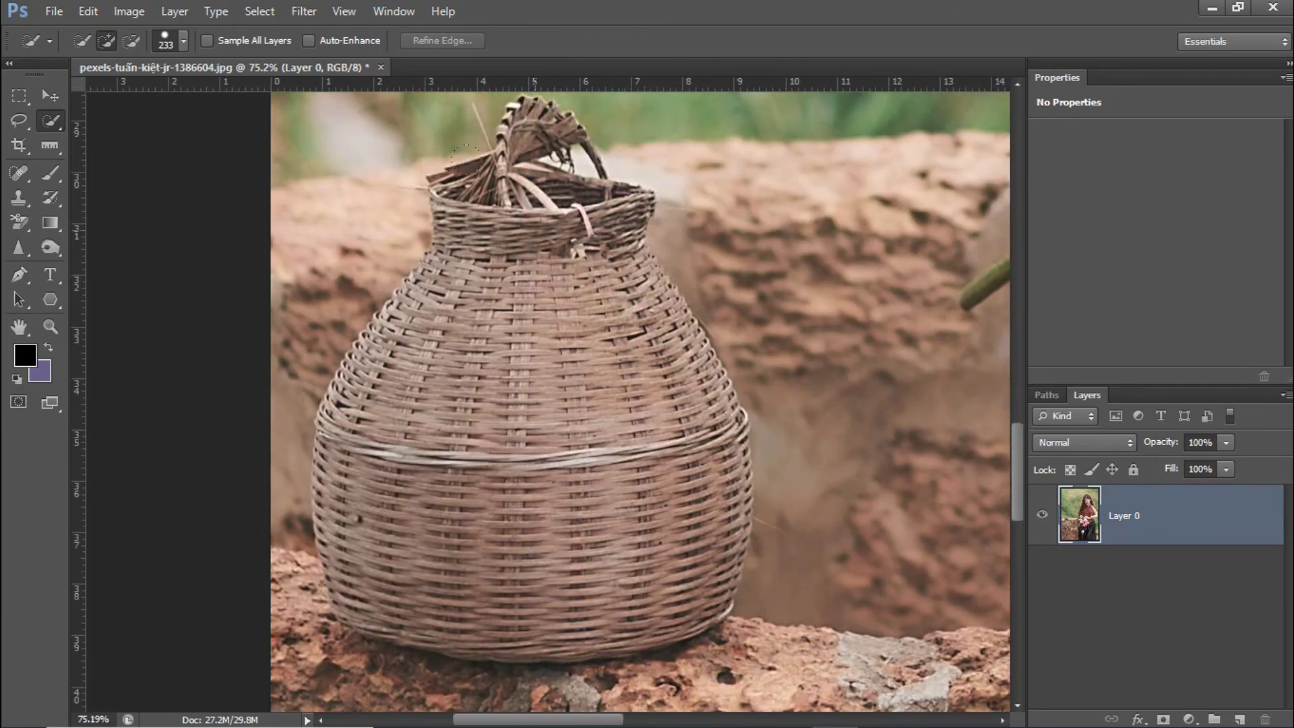
mouse_move(539, 200)
mouse_down()
mouse_move(659, 465)
mouse_move(447, 551)
mouse_move(427, 505)
mouse_up()
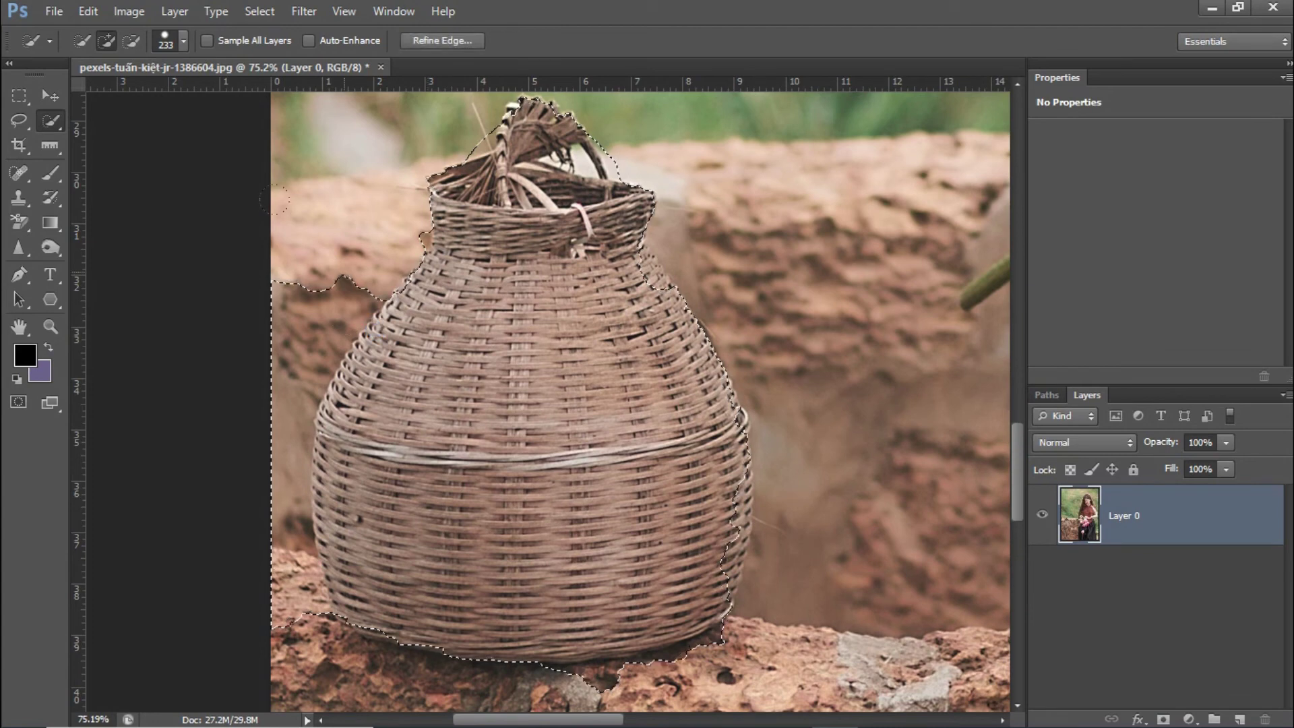
key(alt)
drag(254, 306, 235, 549)
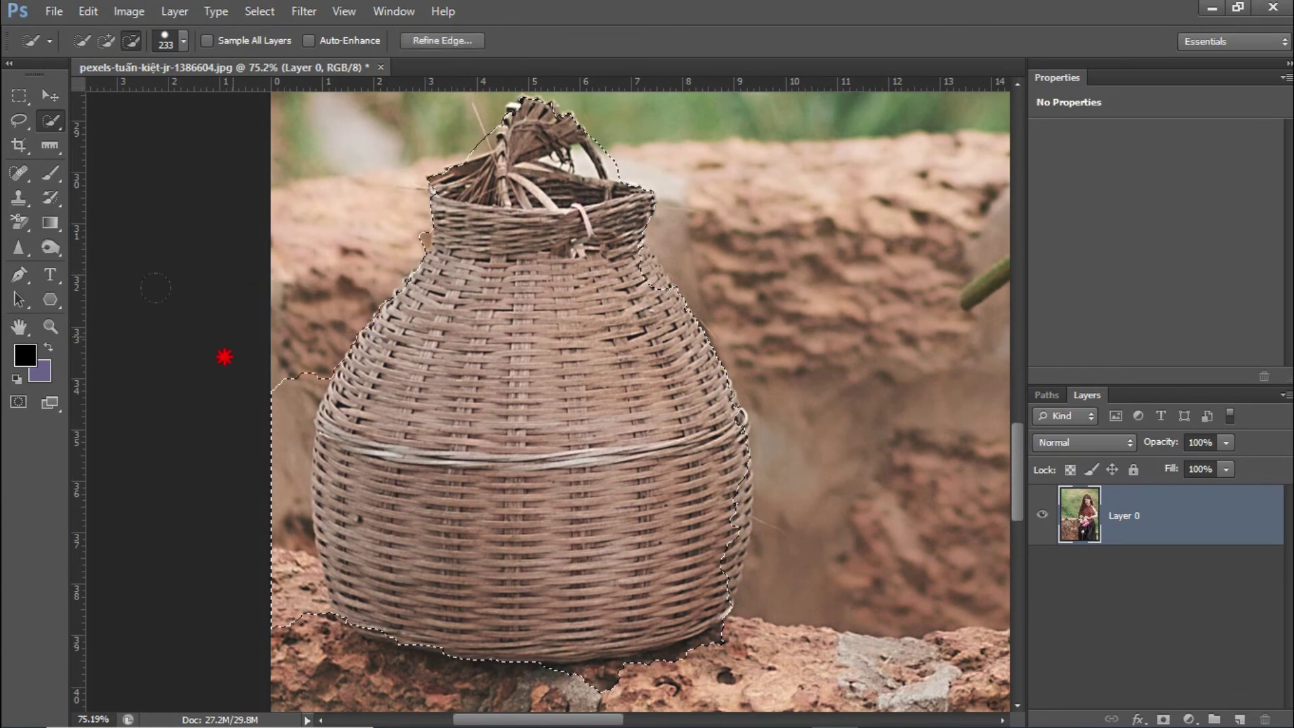
drag(235, 549, 233, 626)
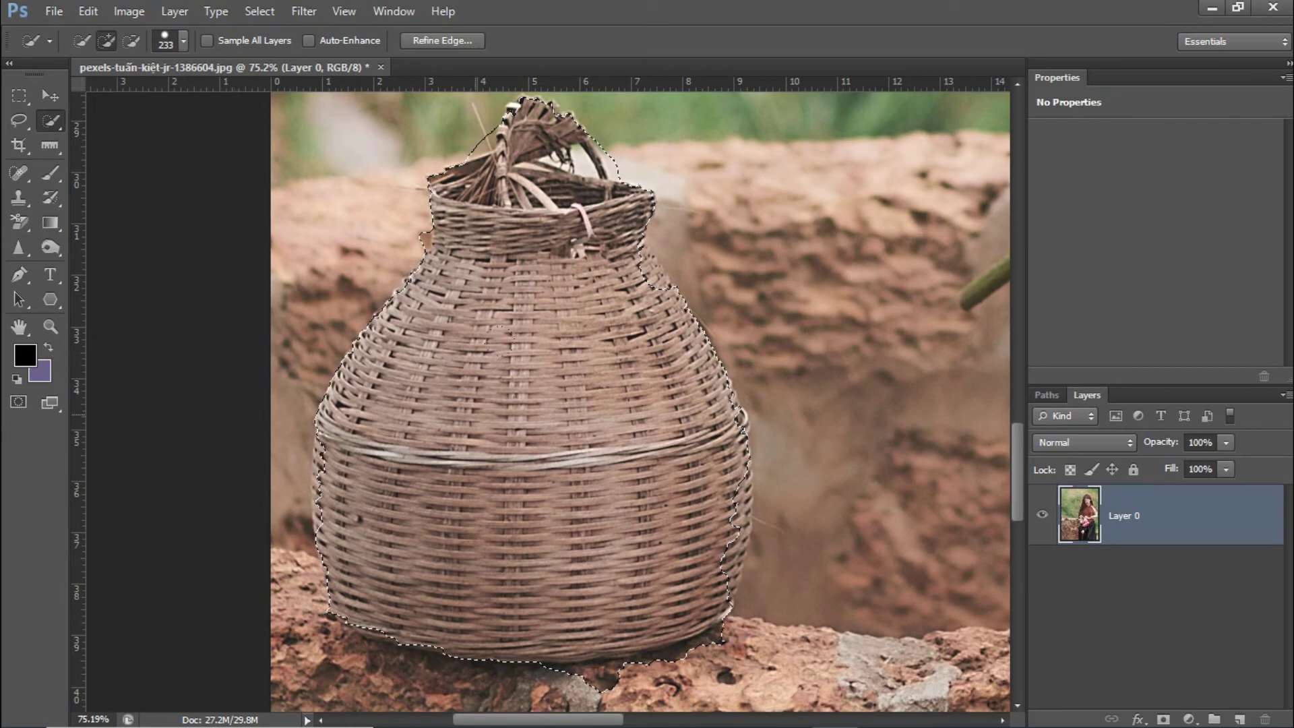
Save the basket selection as a new channel named 02
click(259, 11)
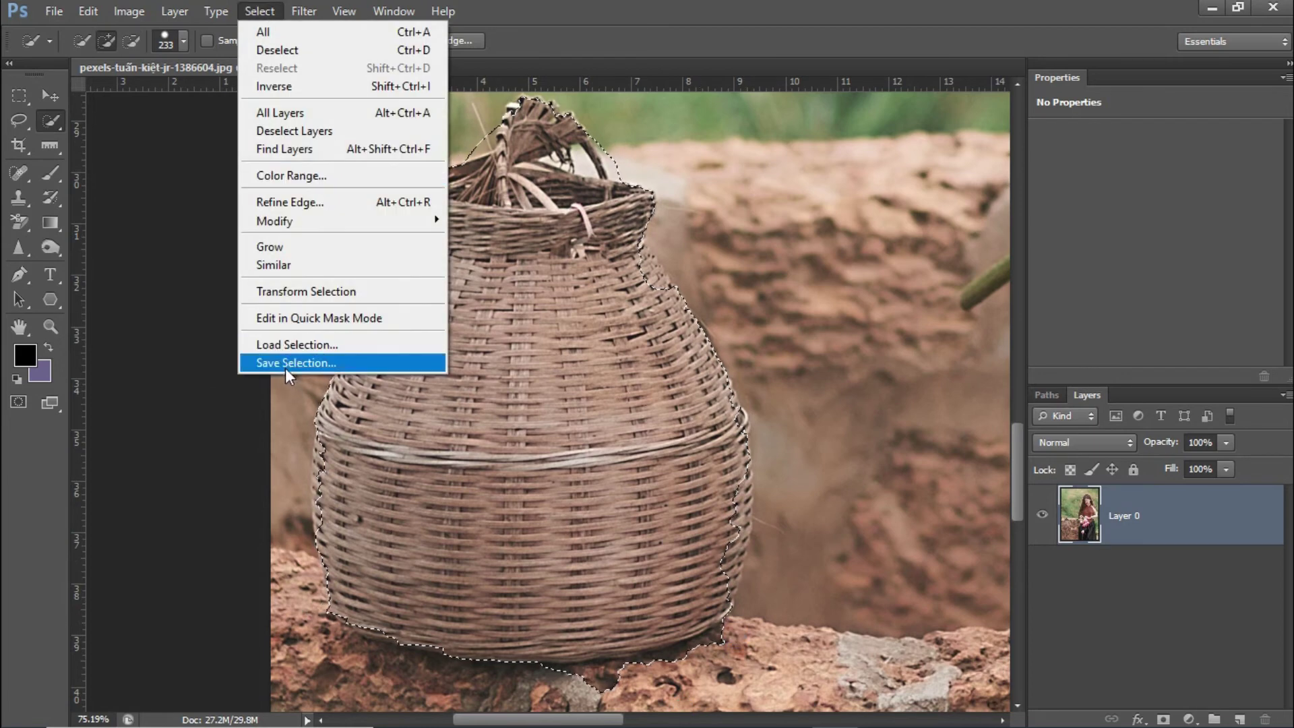
click(285, 366)
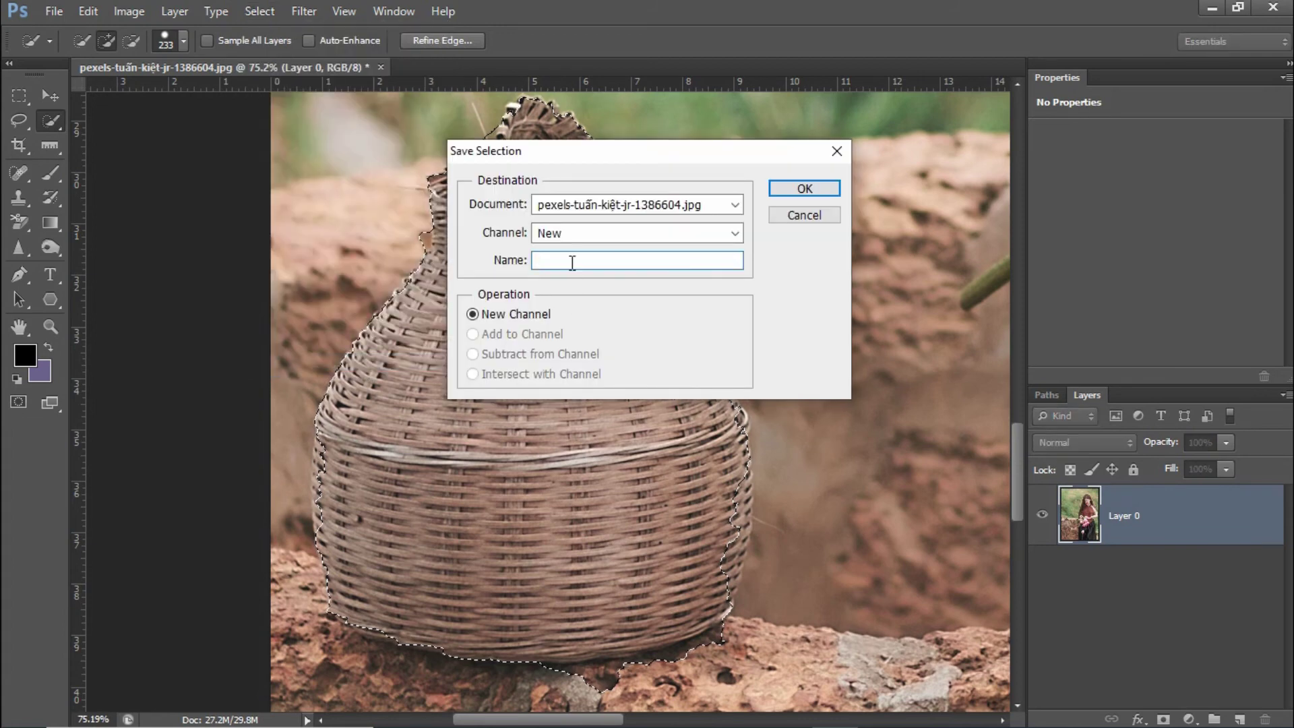
text(02)
click(808, 191)
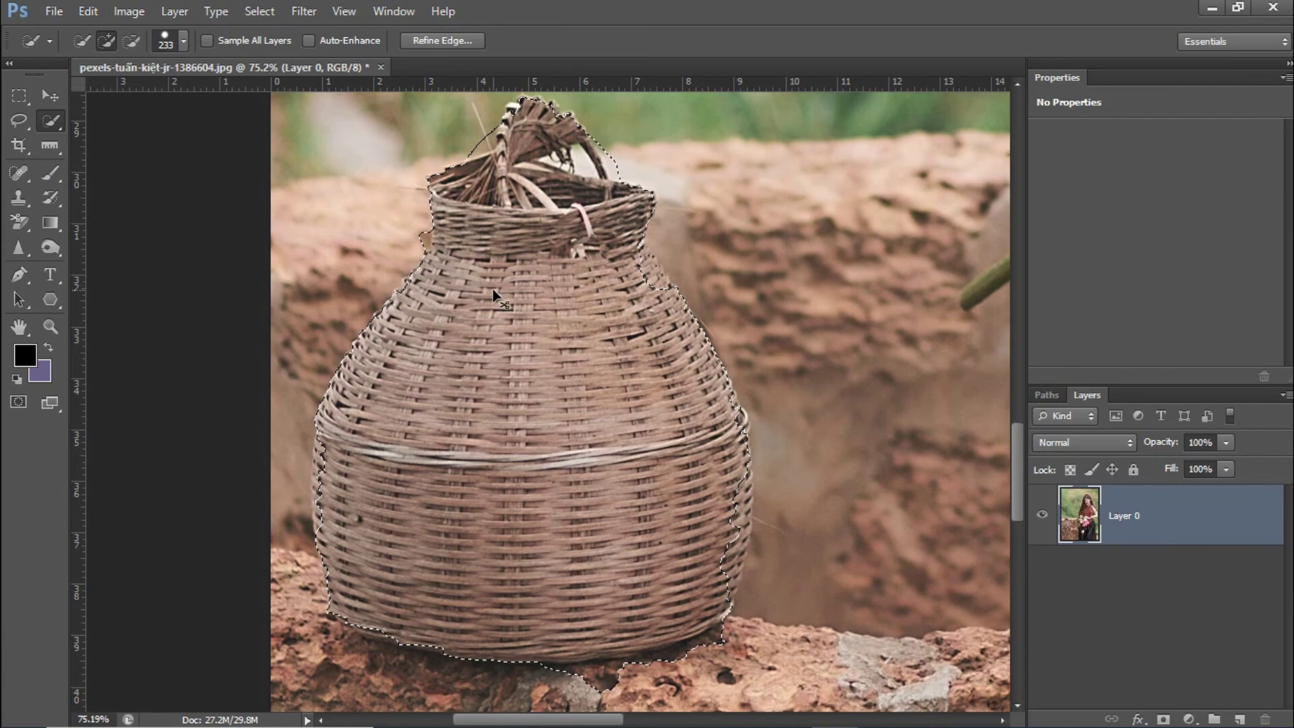
Deselect, fit the whole photo on screen with Ctrl+0, and switch to the Move tool
key(ctrl+d)
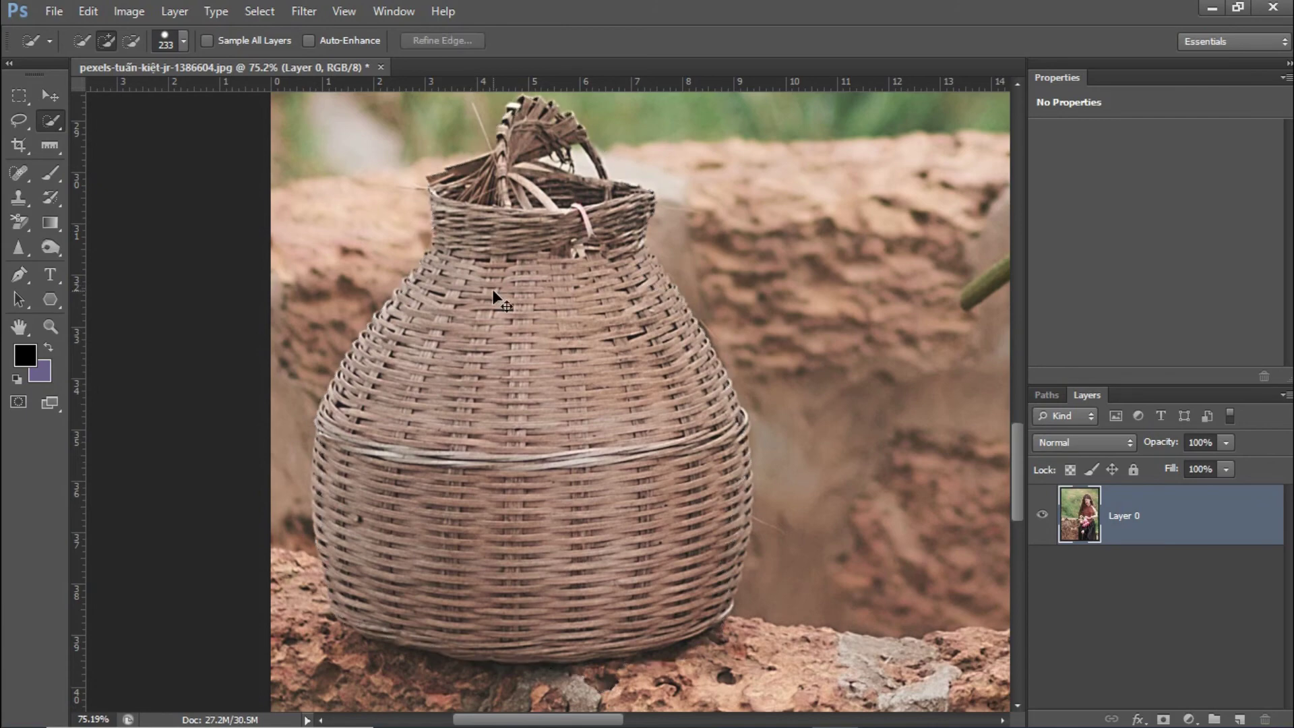
key(ctrl+0)
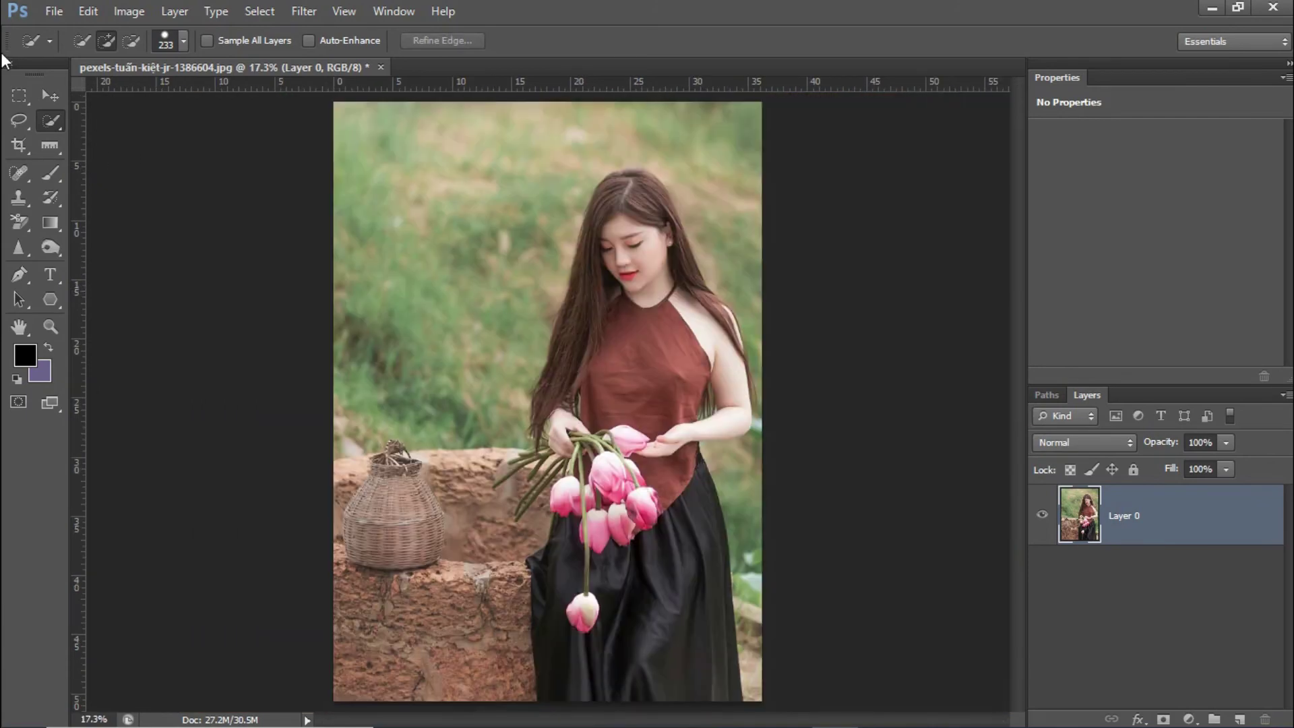
click(50, 97)
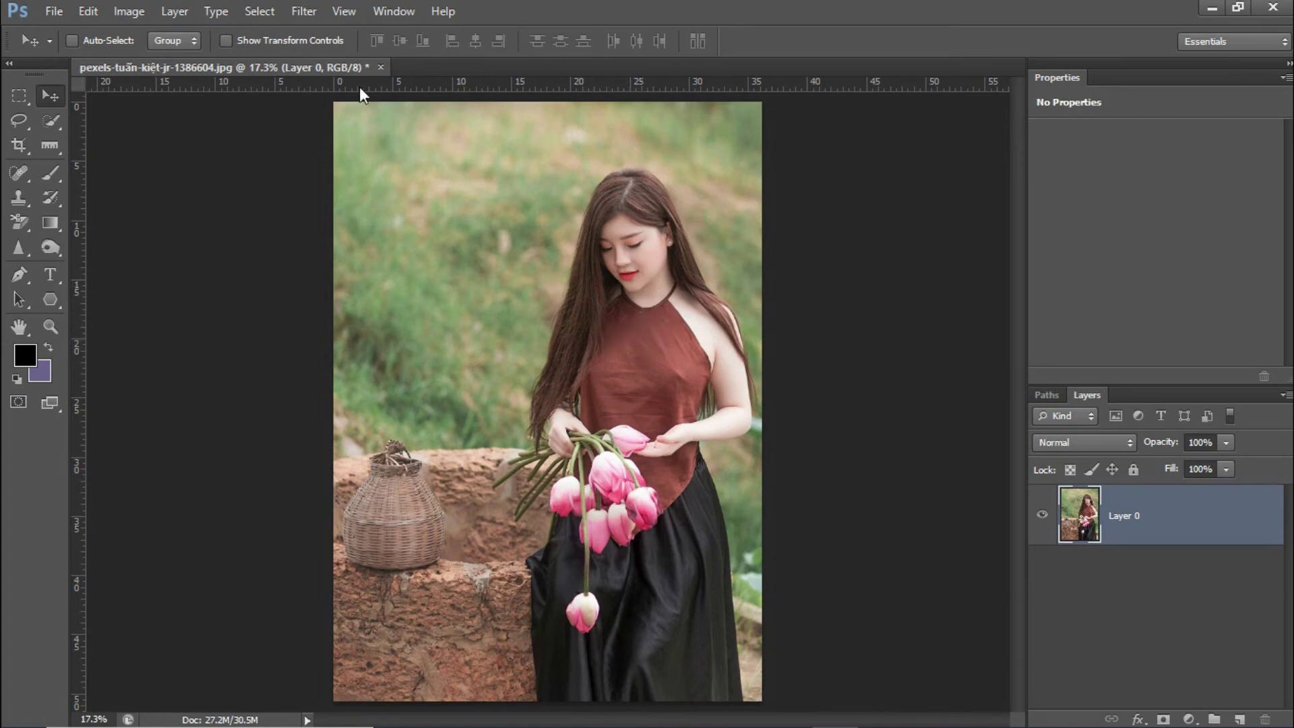
click(262, 12)
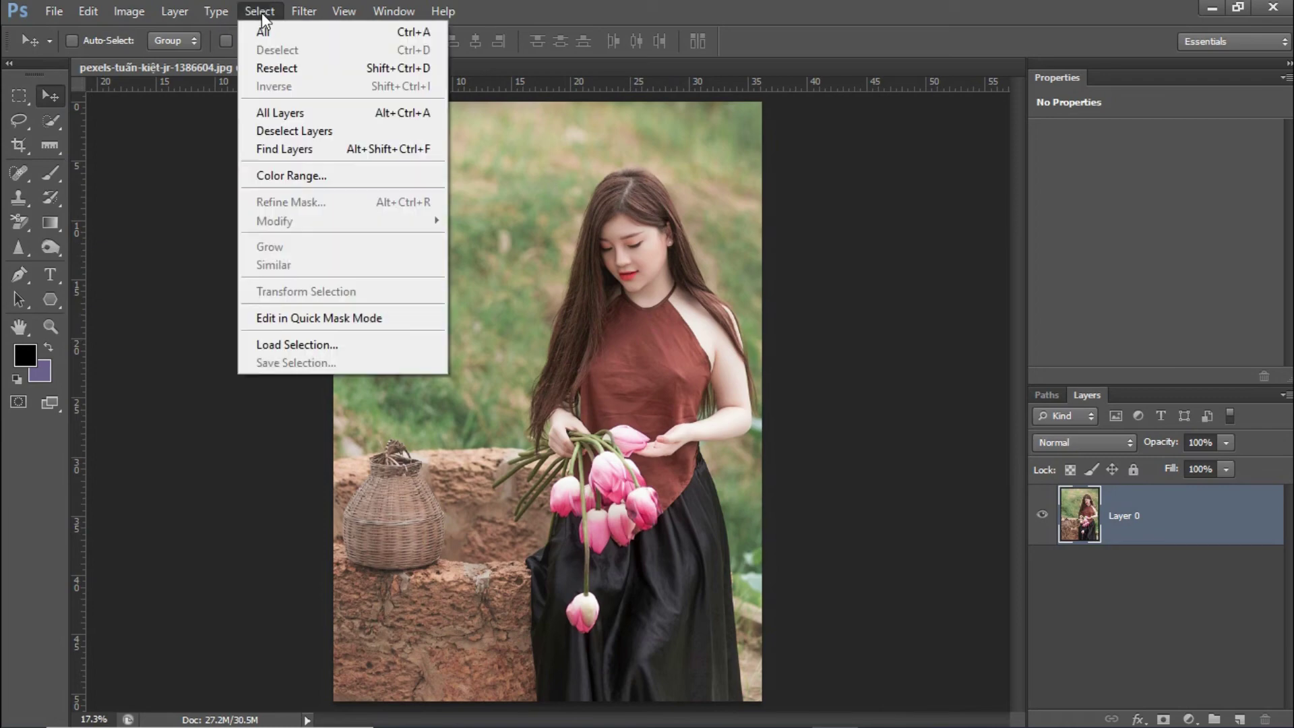
Load Selection from channel 01 to reselect the woman and her lotus flowers
click(296, 345)
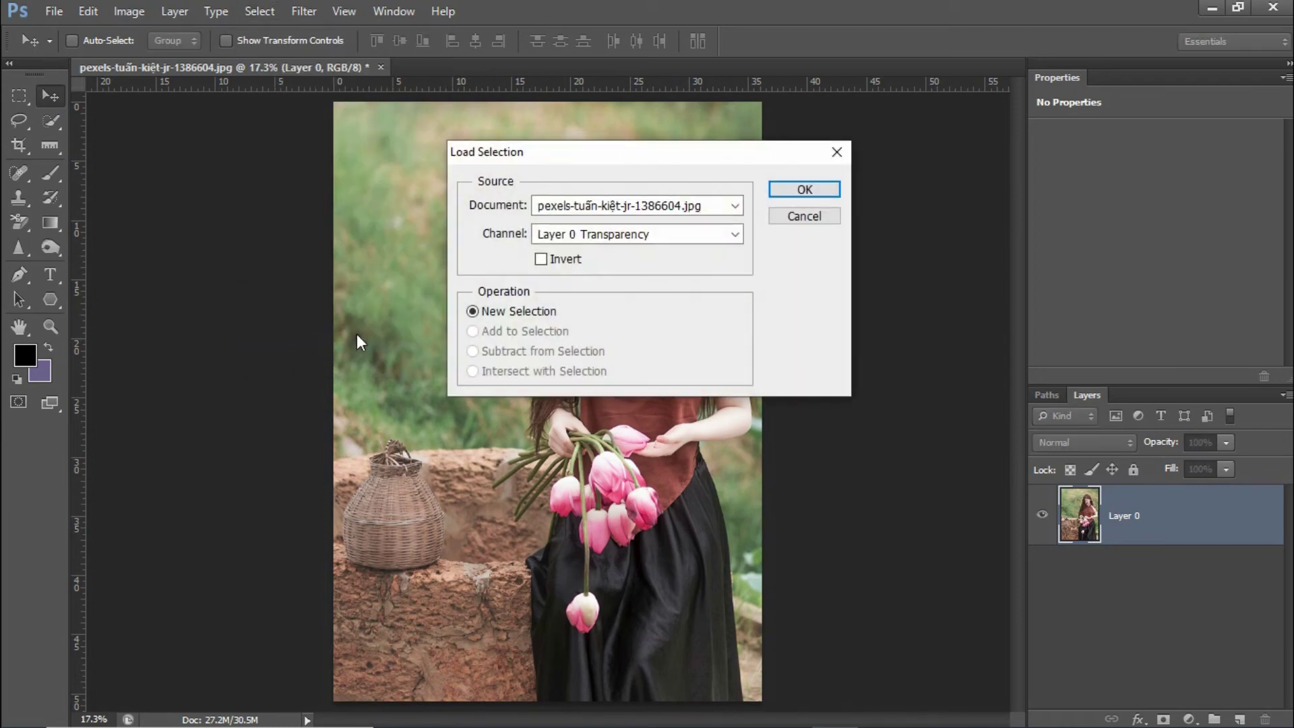
click(595, 233)
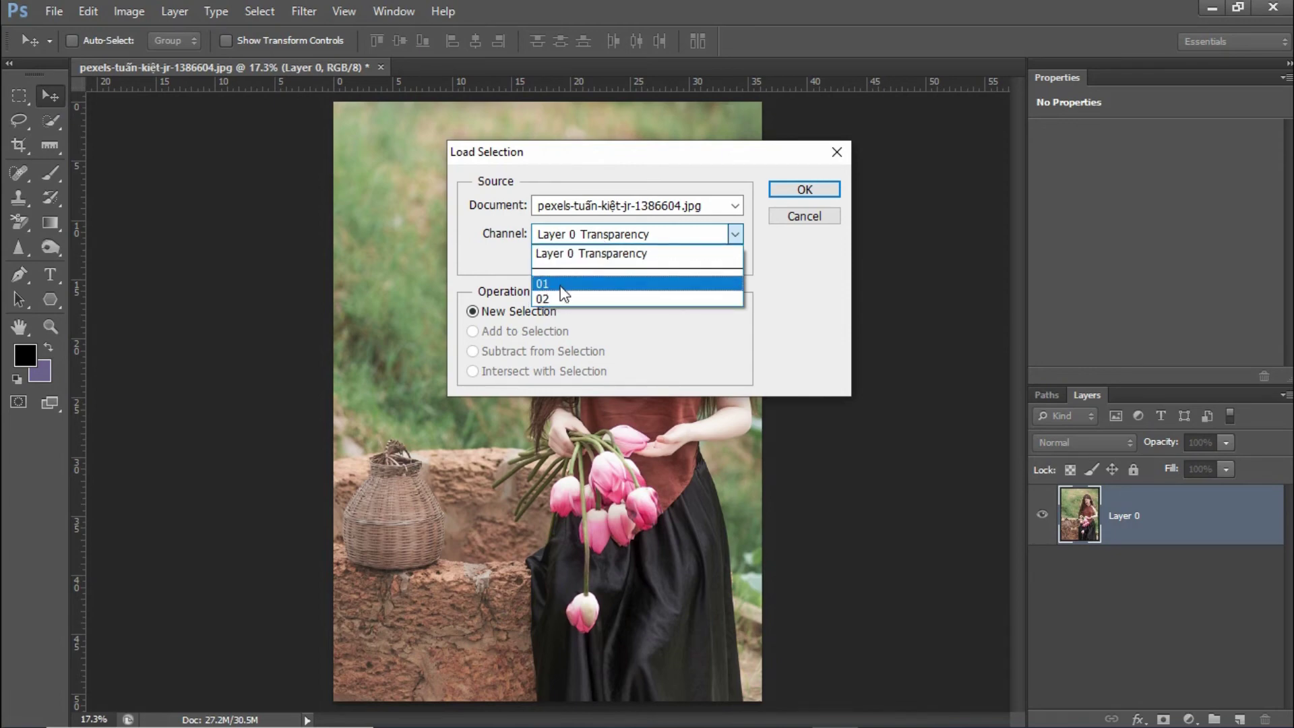
click(573, 253)
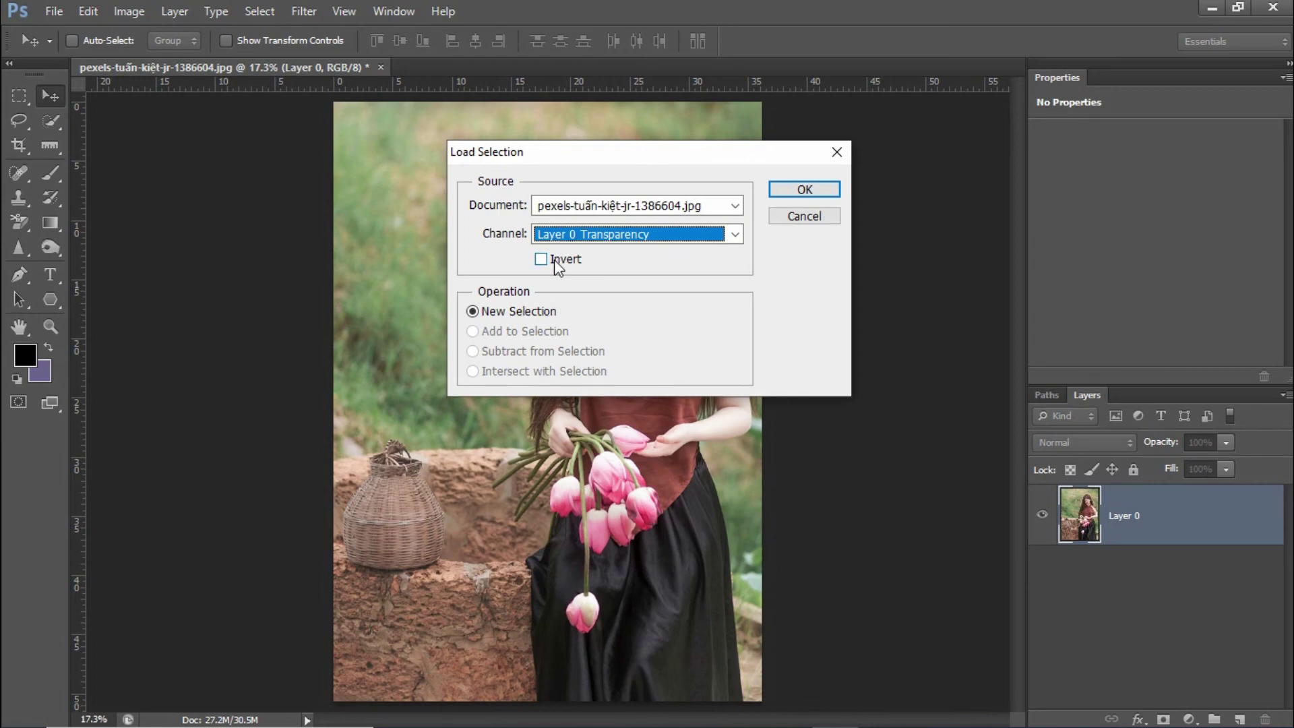
click(589, 233)
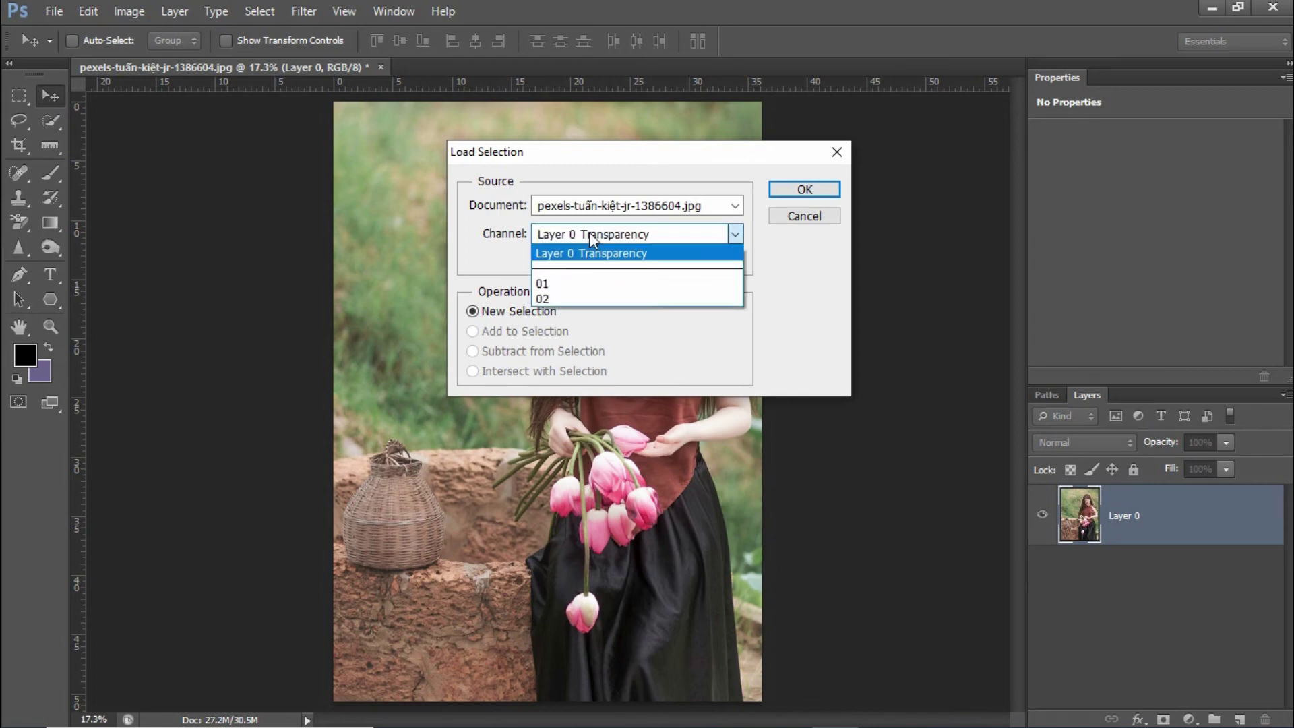
click(553, 279)
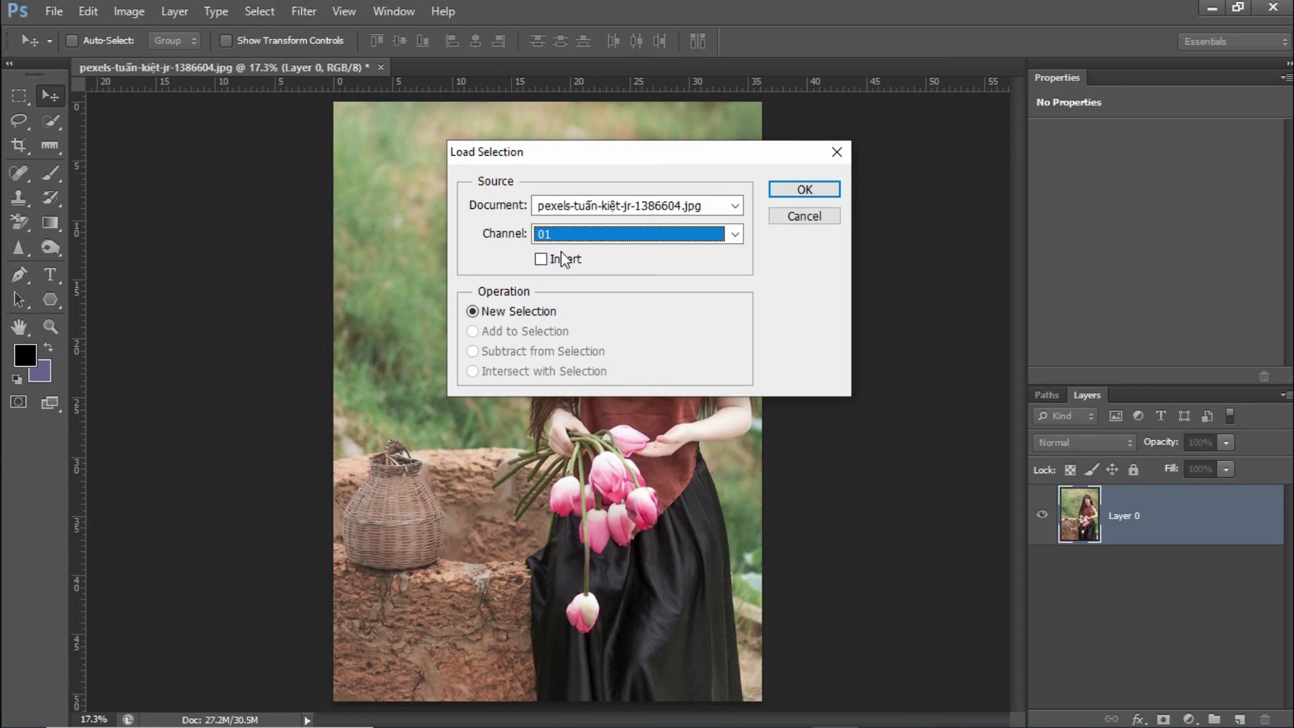
key(Return)
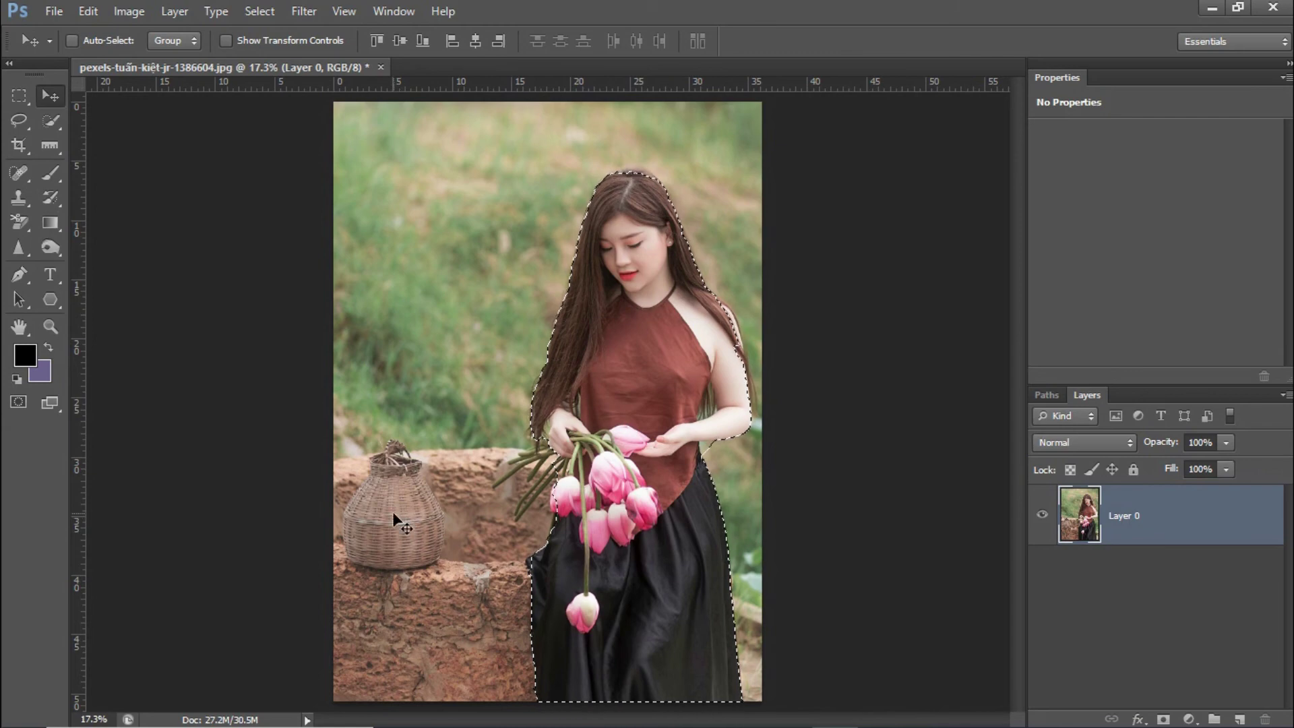
Load Selection from channel 02, replacing the woman's selection with the basket
click(259, 11)
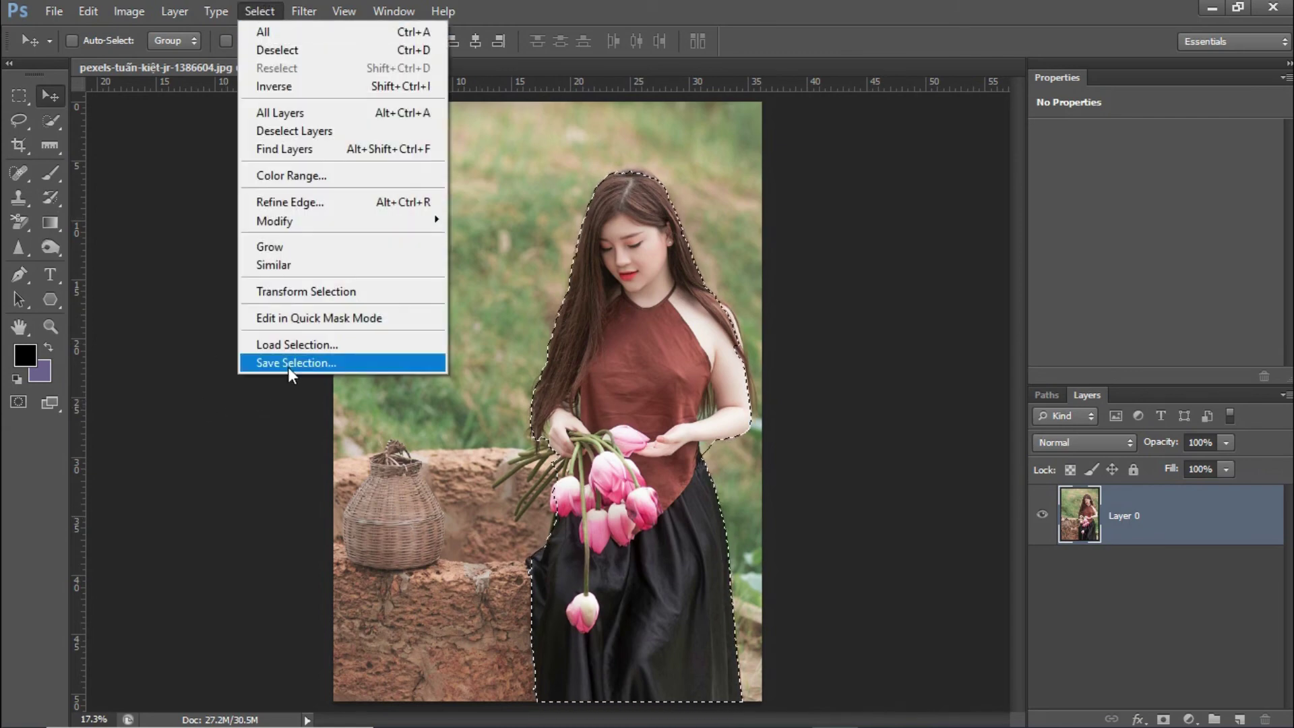
click(287, 345)
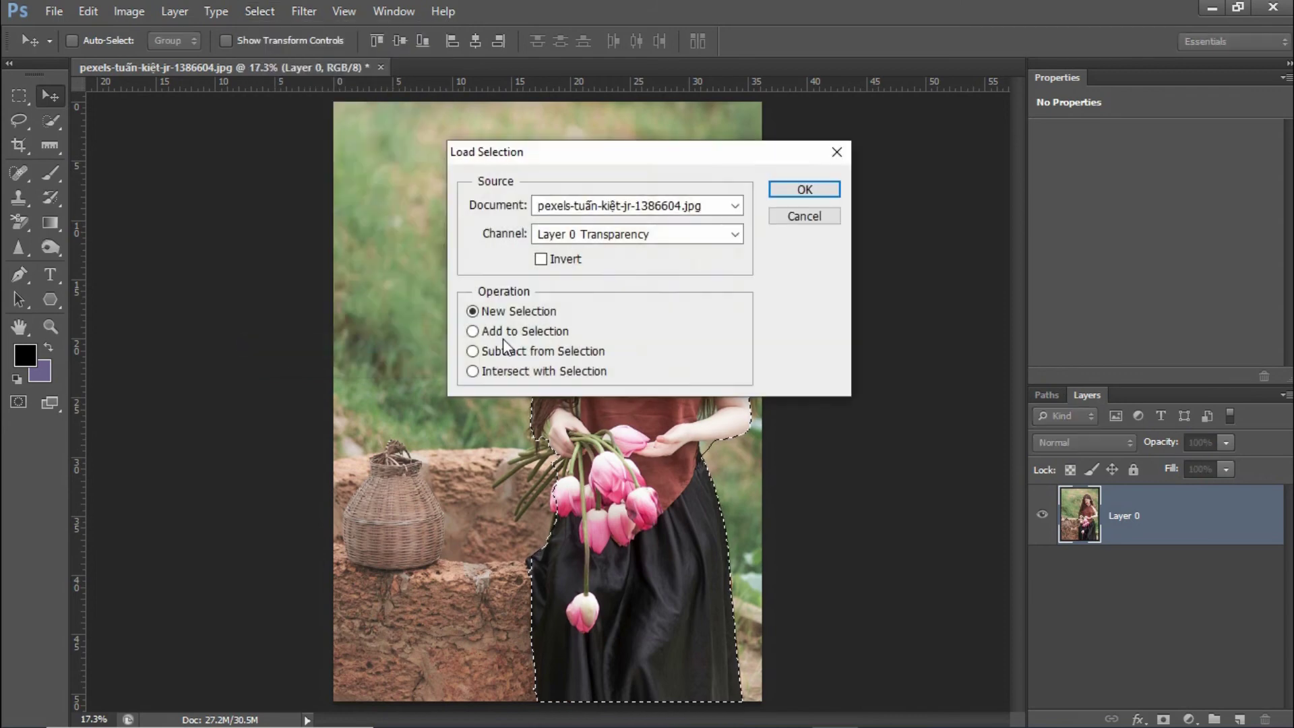
click(549, 235)
click(550, 299)
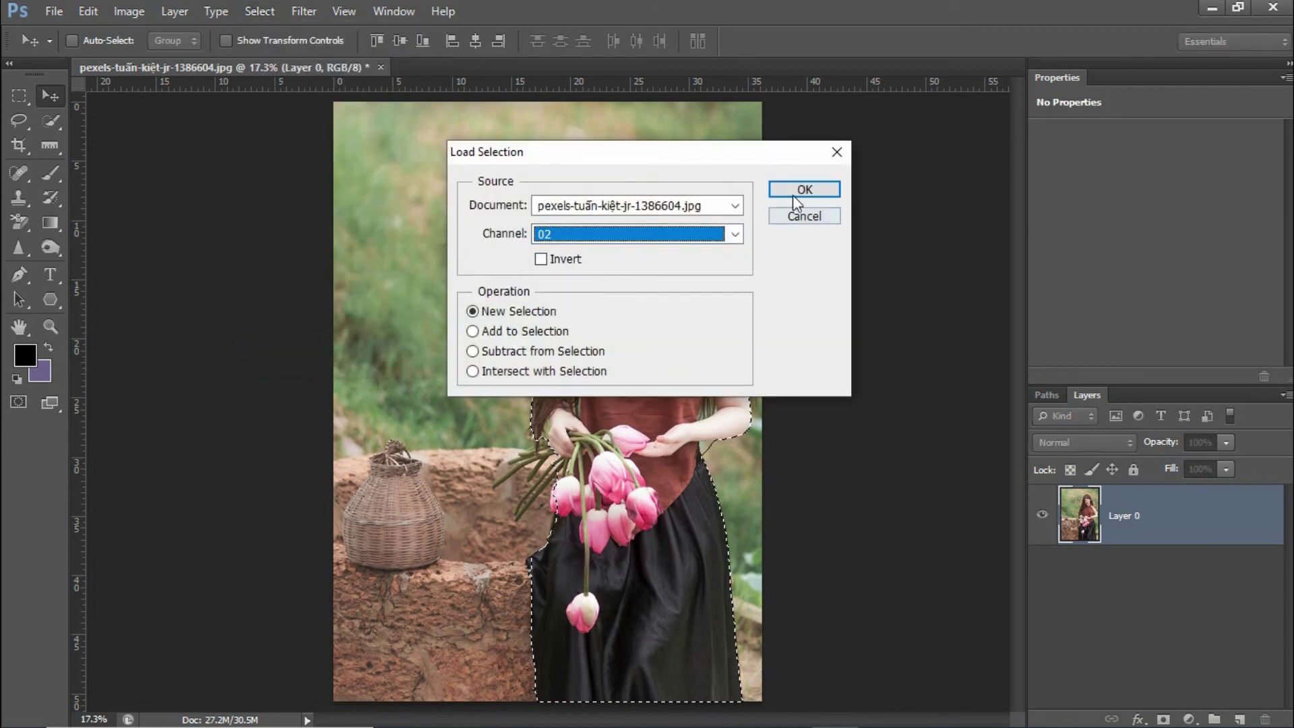
click(794, 192)
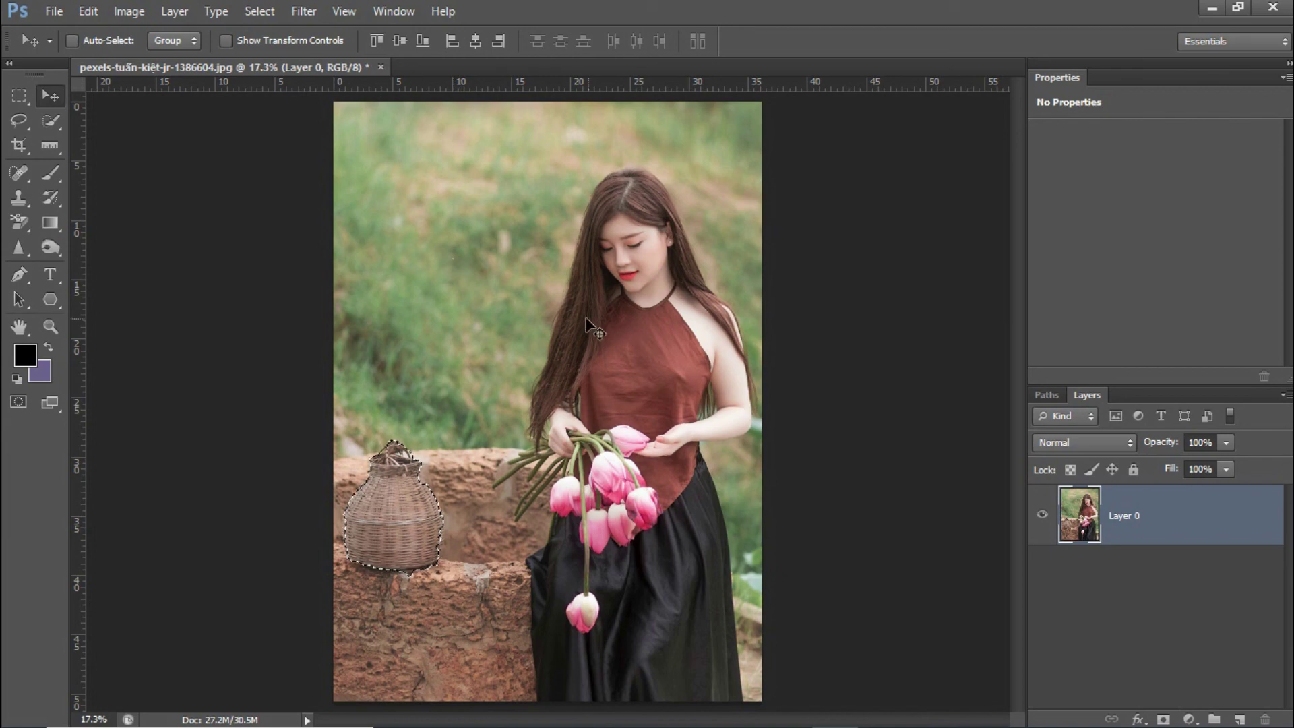
Deselect the basket with Ctrl+D, then open and dismiss the Select menu unused
key(ctrl+d)
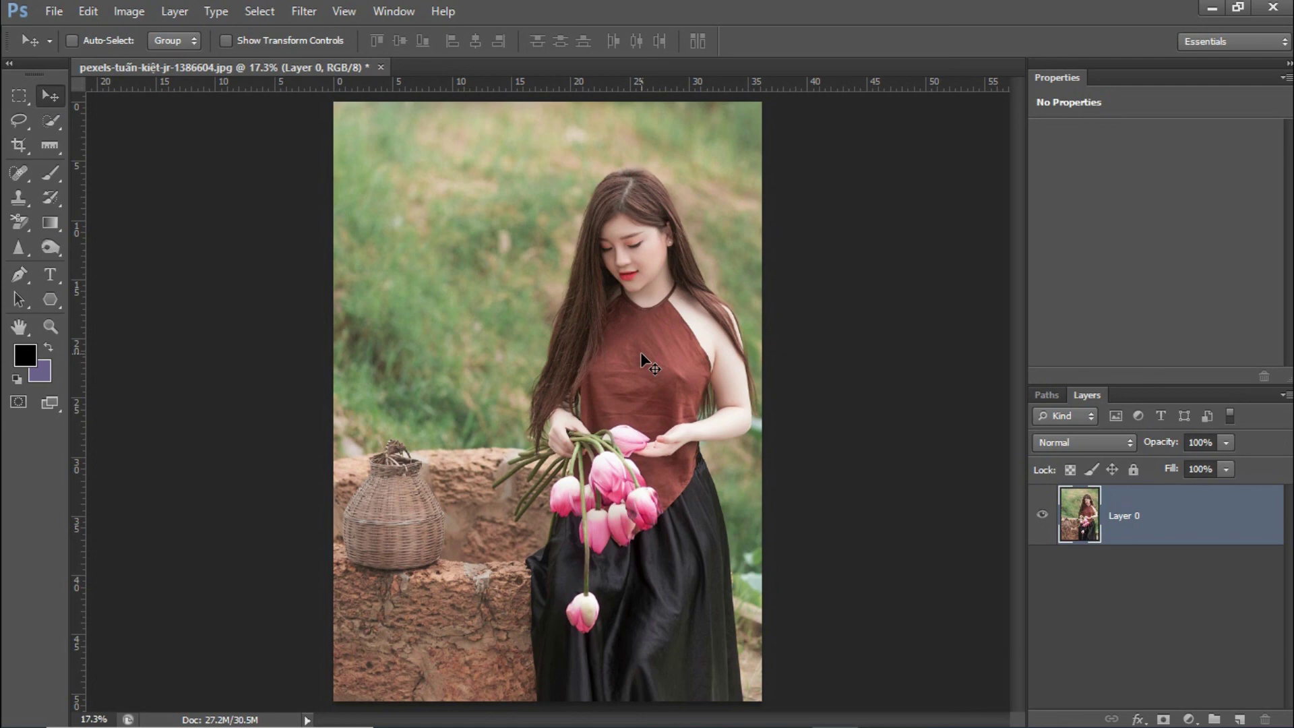
click(260, 11)
click(267, 9)
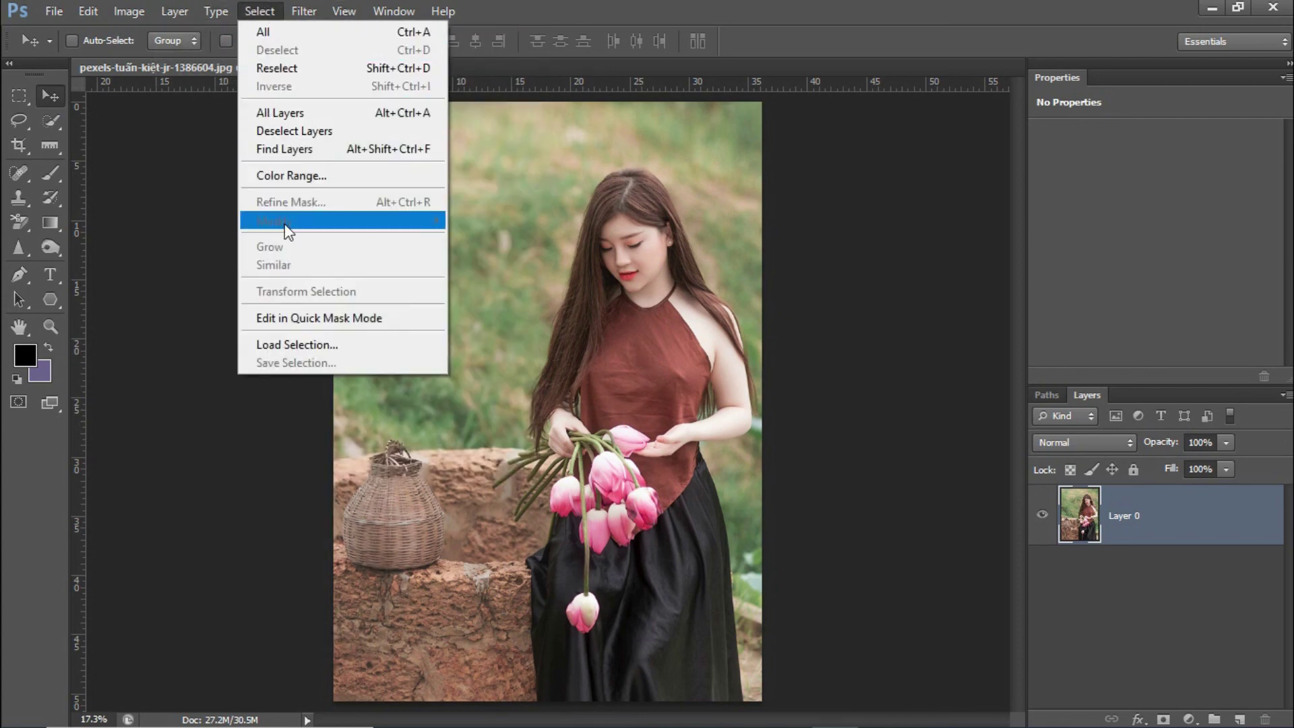
click(597, 4)
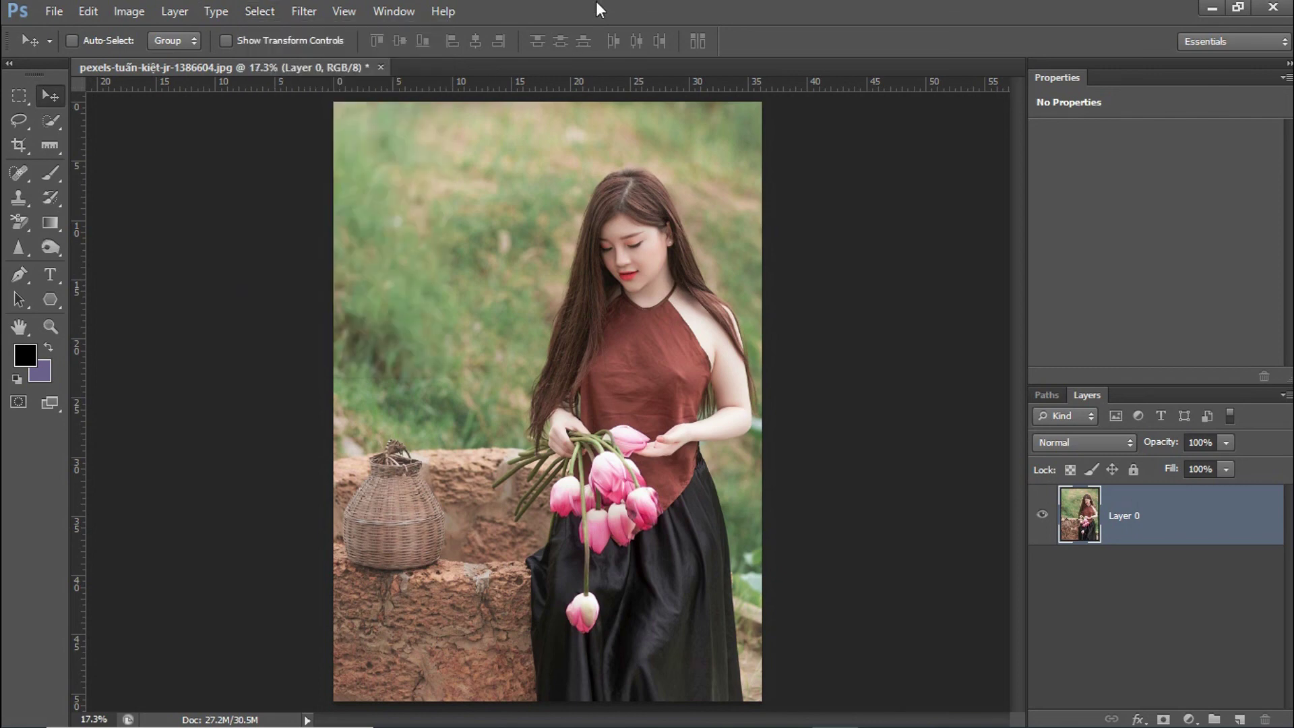